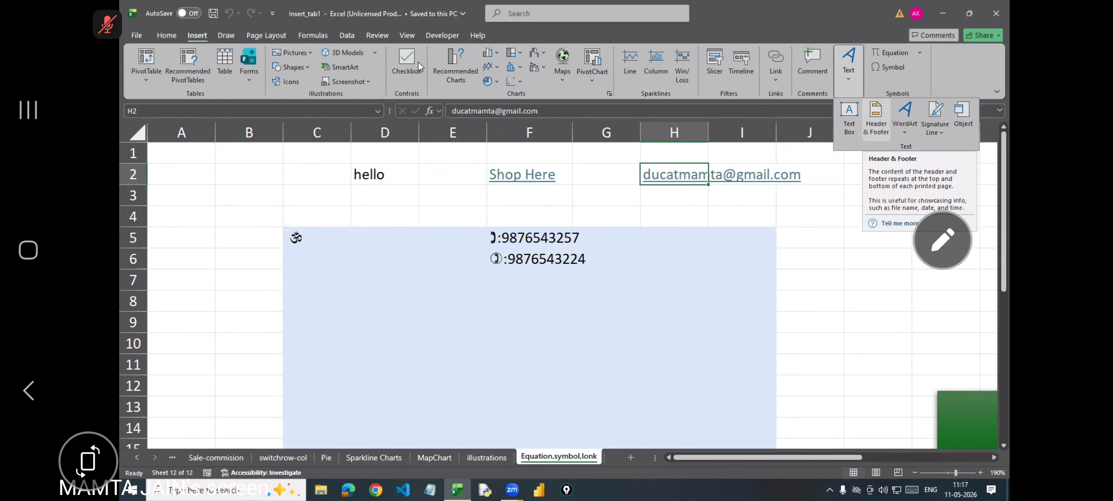
Add a new blank worksheet to the Insert_tab1 workbook.
click(267, 36)
click(268, 37)
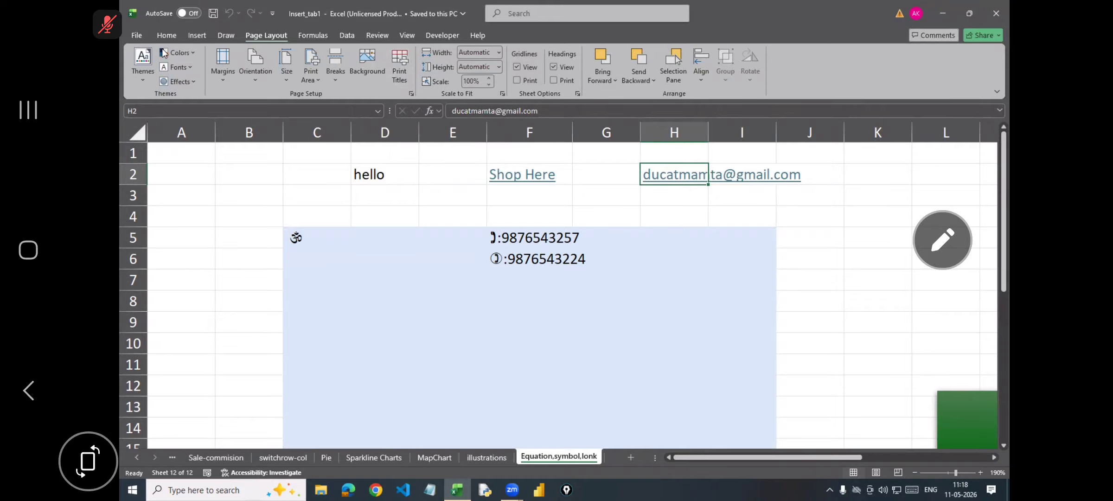
click(195, 36)
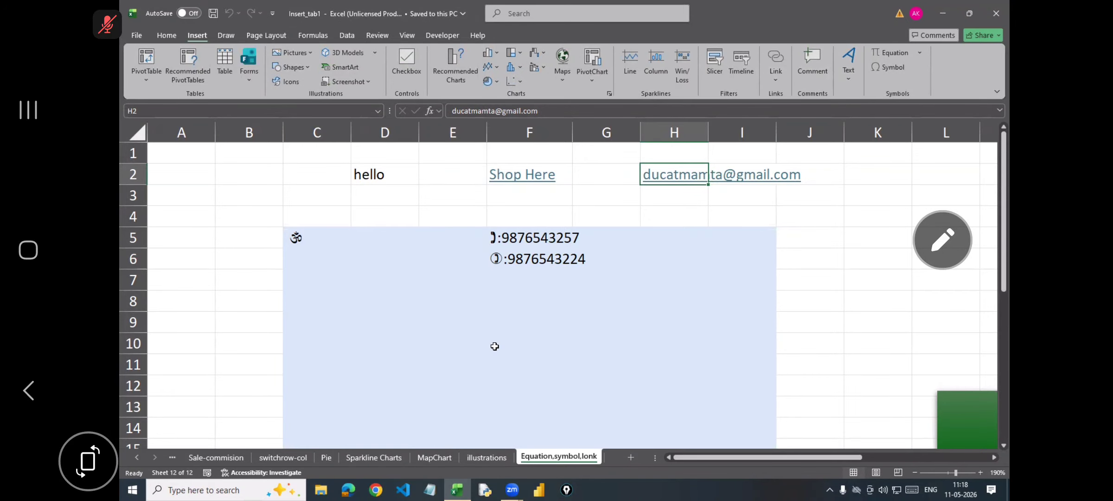
click(632, 458)
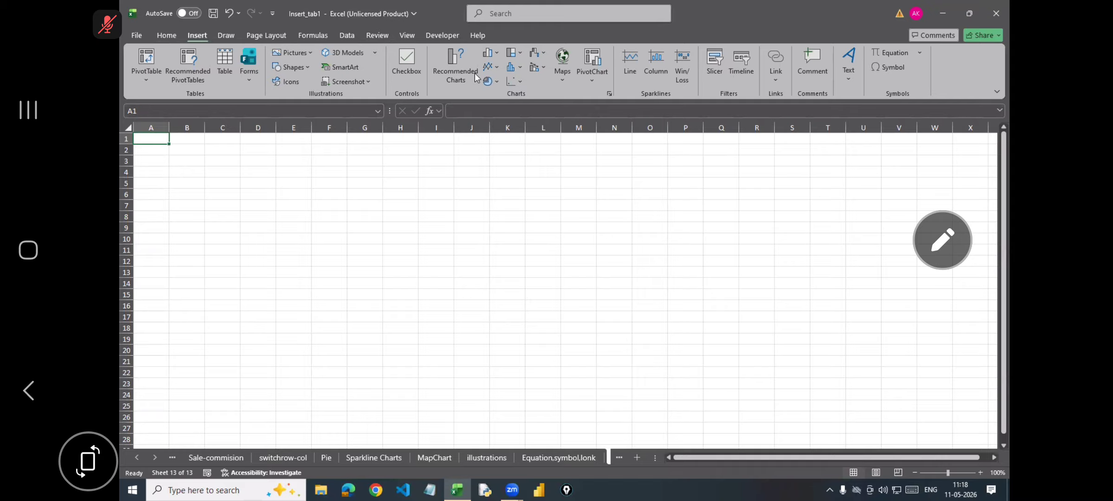
click(845, 72)
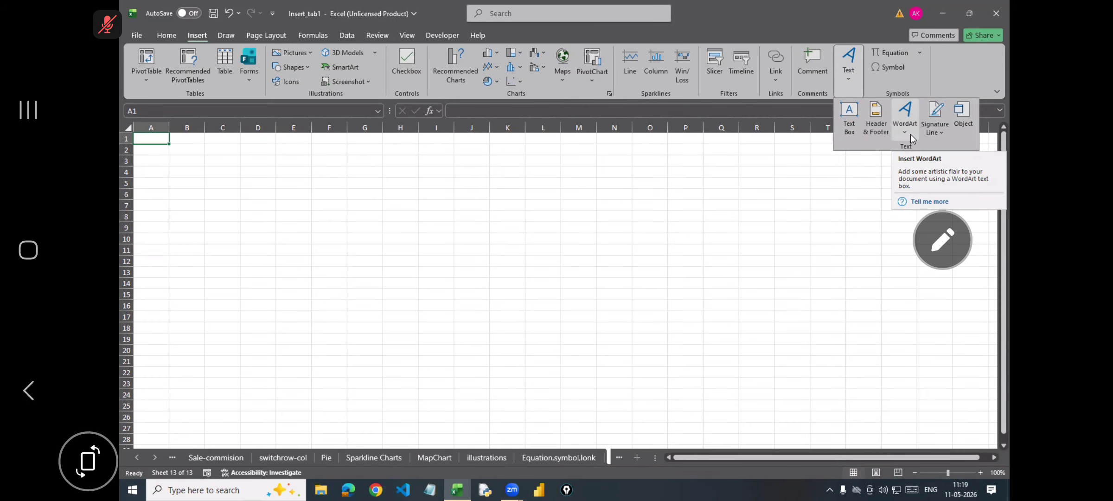
click(233, 196)
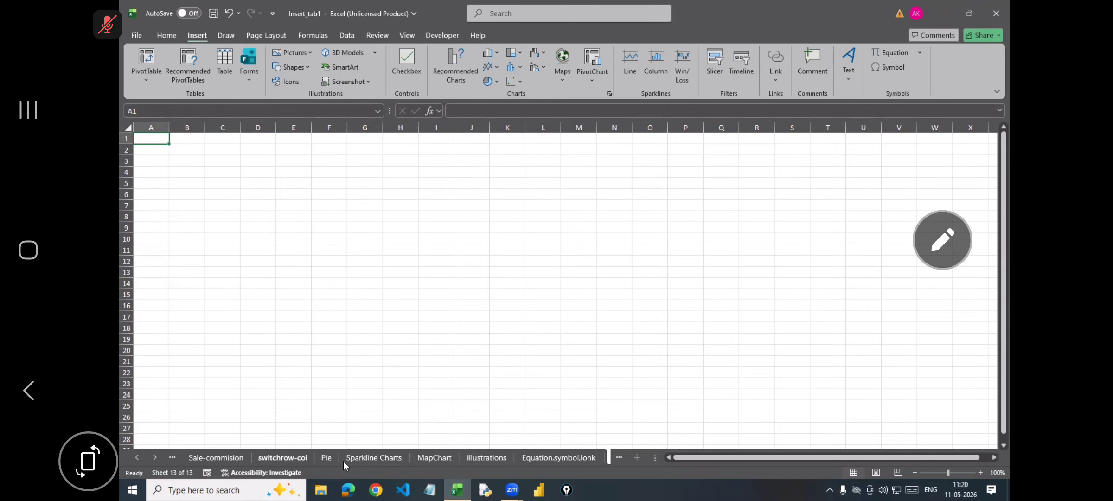
Go to the illustrations worksheet.
click(296, 459)
click(398, 459)
click(440, 460)
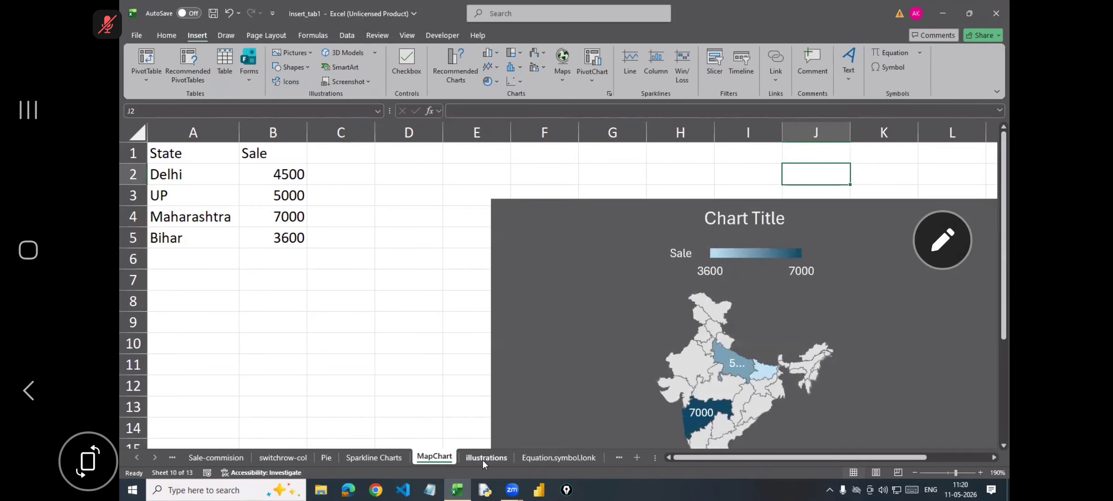
click(482, 460)
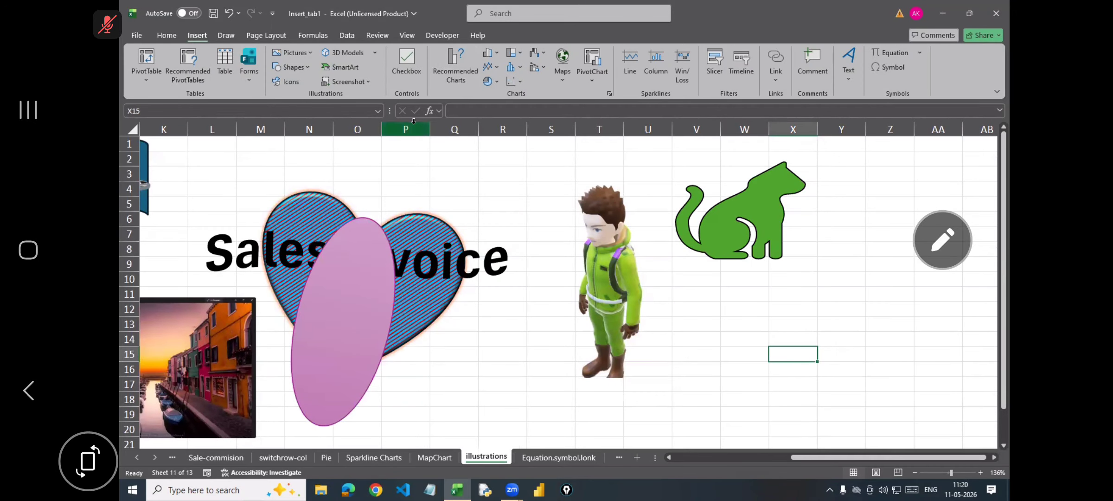
click(164, 37)
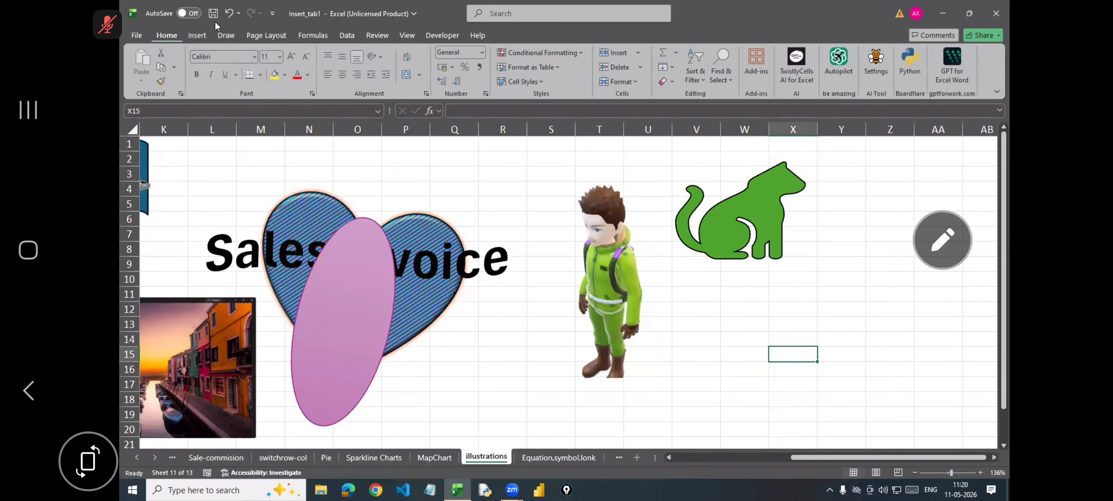
click(730, 82)
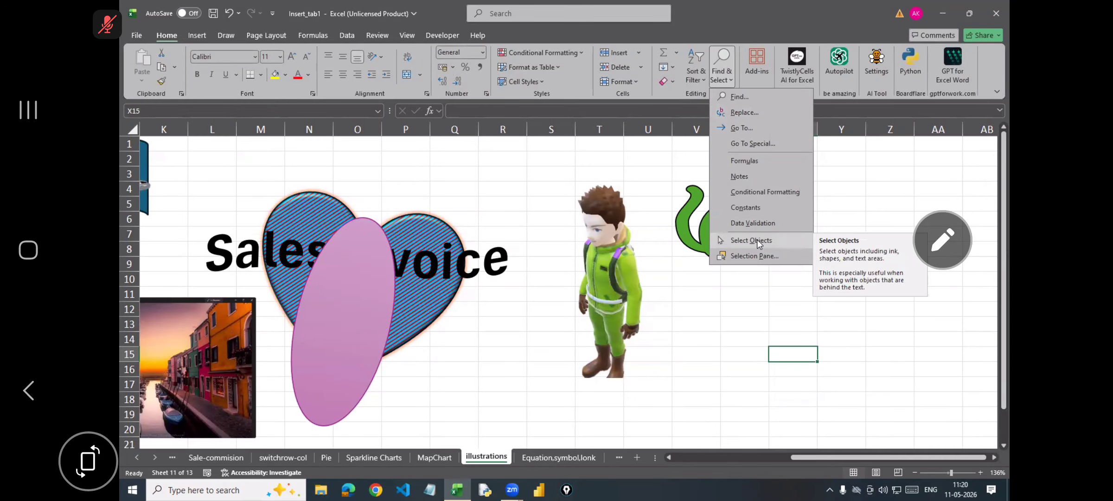
key(Return)
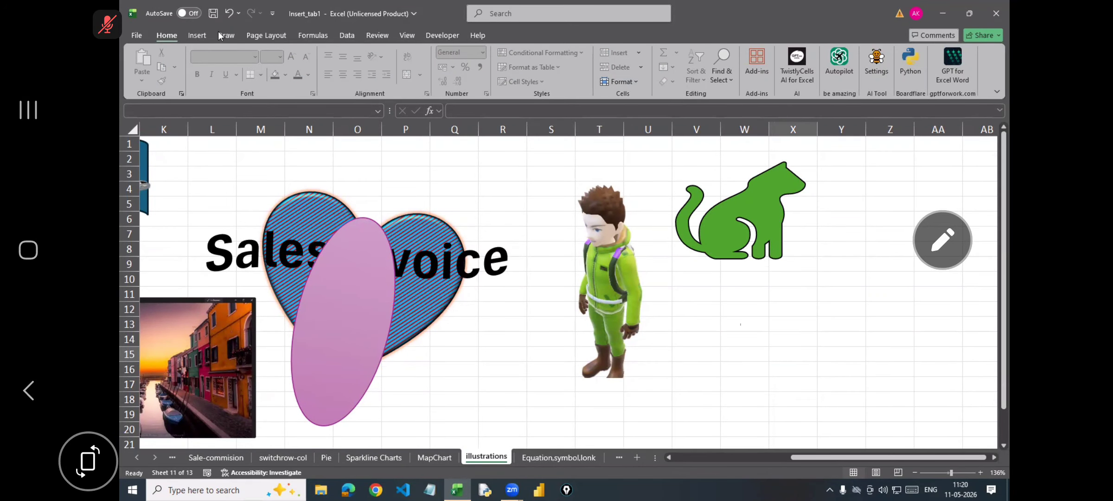
click(730, 81)
click(747, 242)
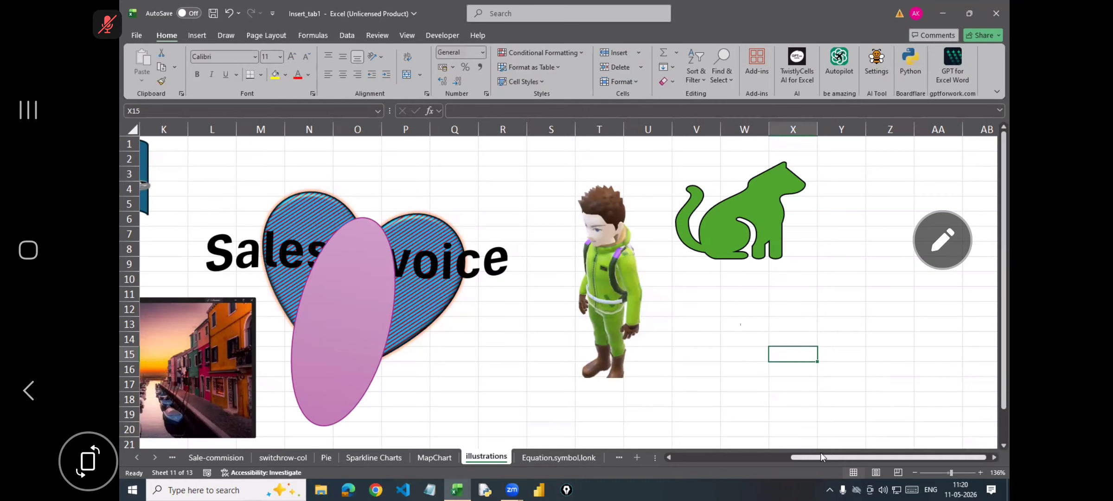
Display the Selection Pane for all the objects on the illustrations sheet.
drag(901, 457, 947, 473)
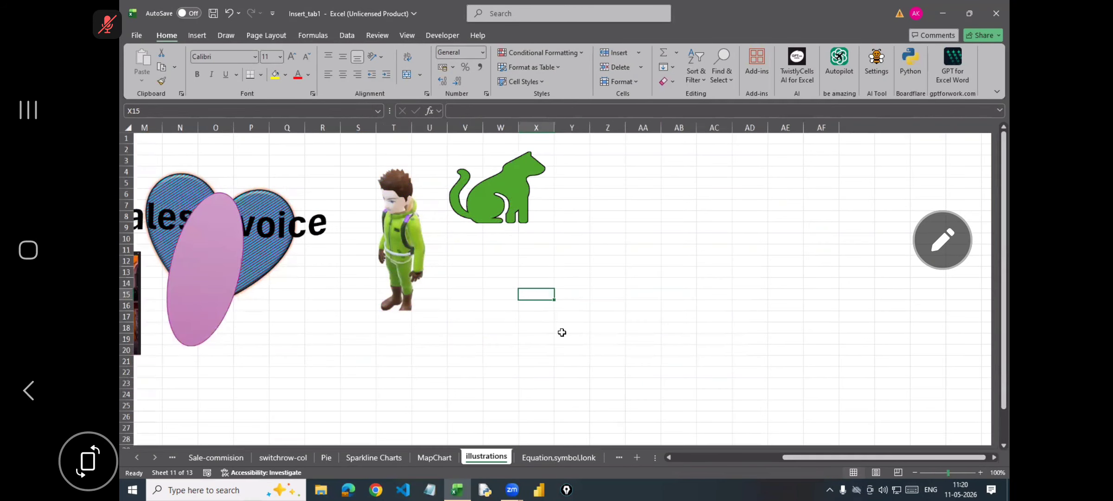
scroll(564, 337, left, 8)
scroll(564, 337, down, 2)
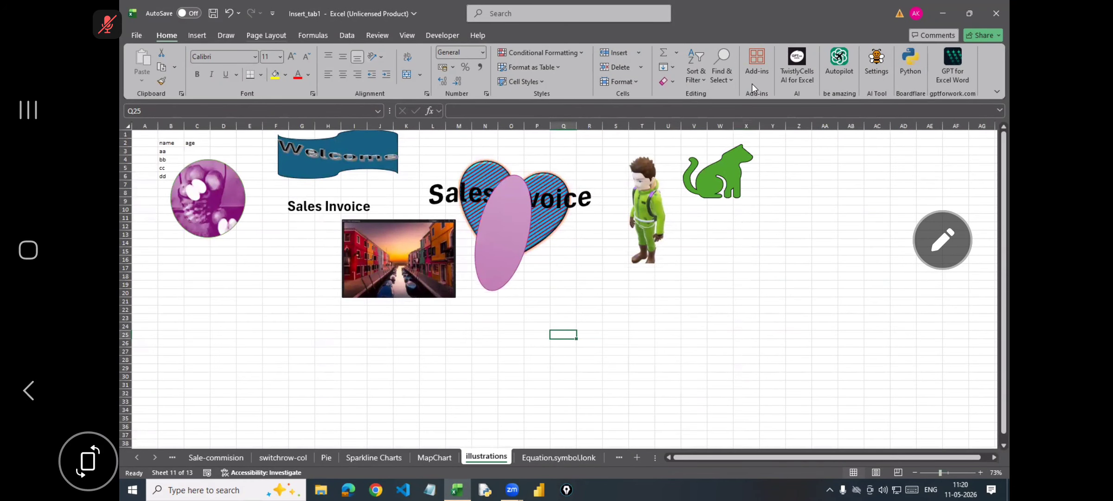
click(722, 73)
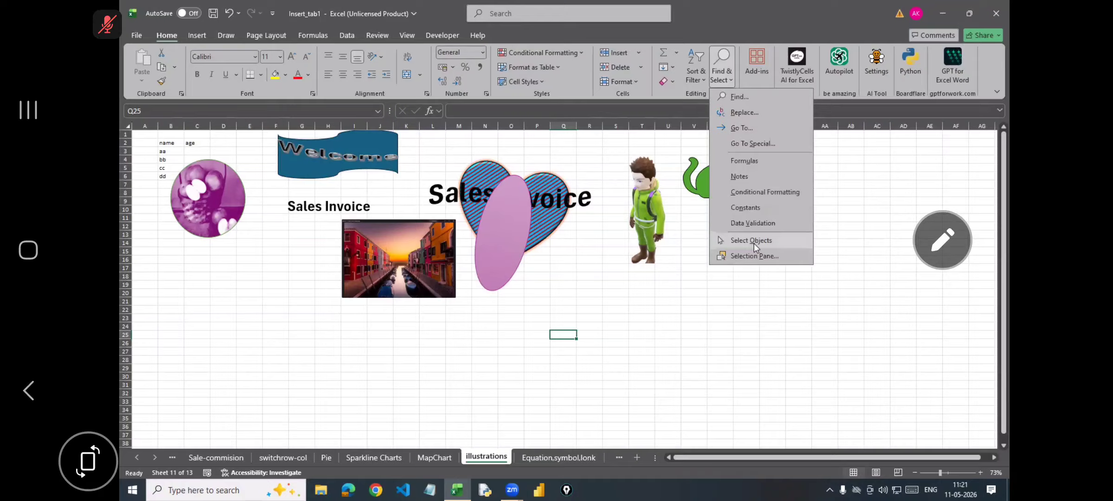
click(754, 255)
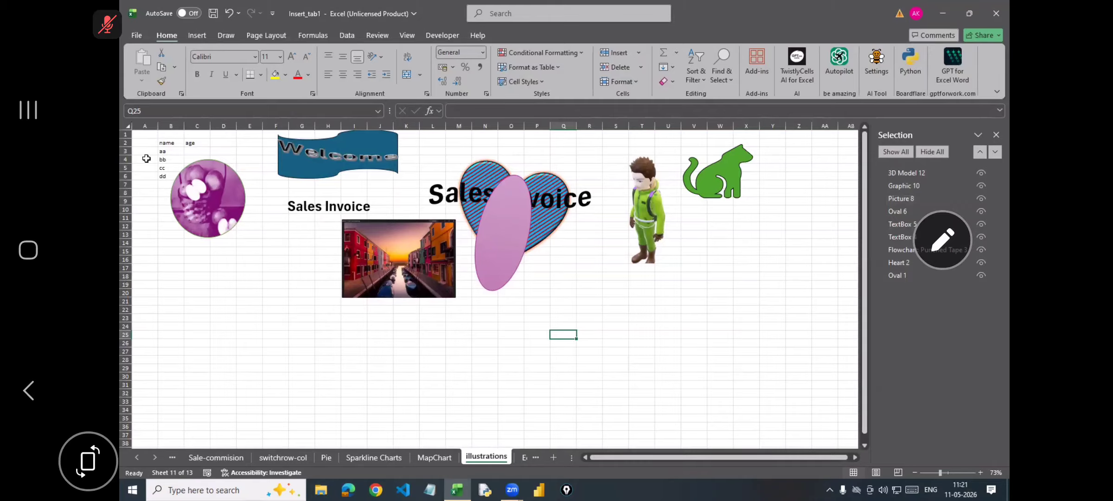
Move the pink oval, 3D character, green cat and heart lower on the sheet, and shift the canal picture away from the heart.
drag(509, 293, 564, 364)
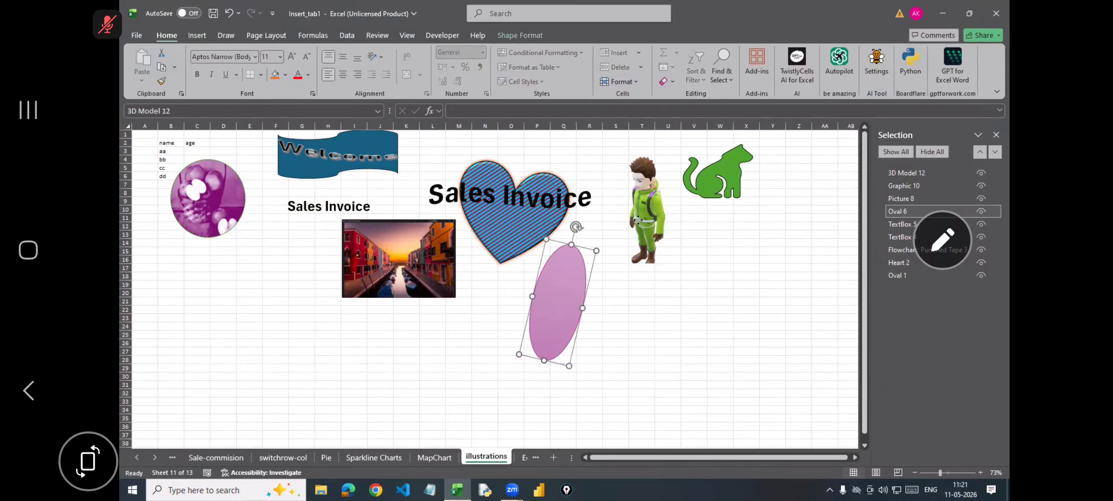
drag(631, 241, 631, 283)
drag(717, 174, 736, 234)
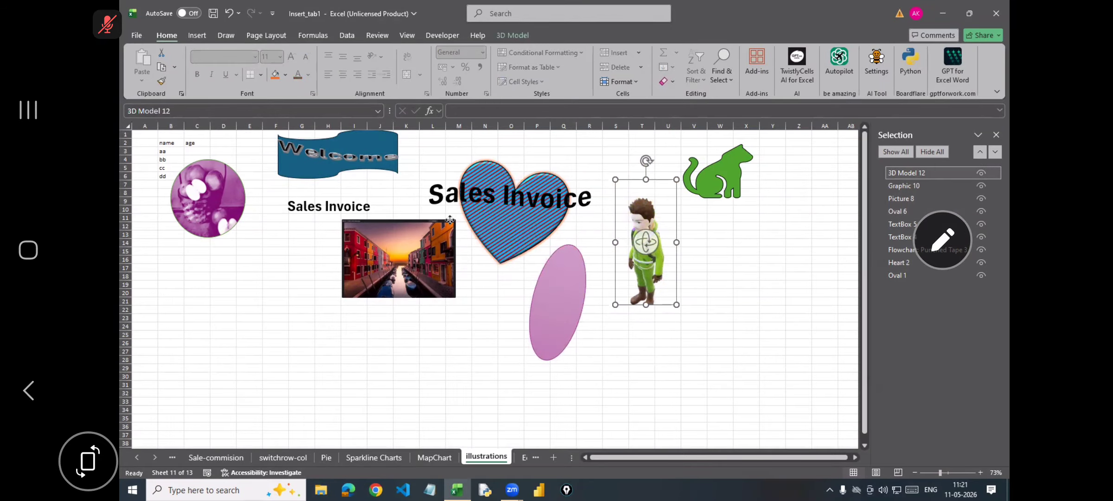
drag(486, 170, 496, 233)
drag(379, 256, 313, 270)
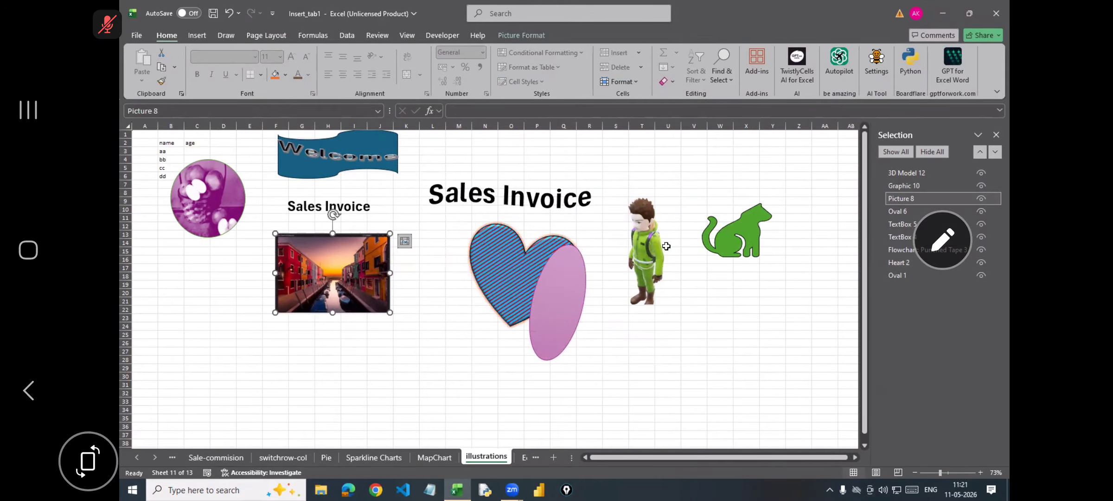
click(499, 192)
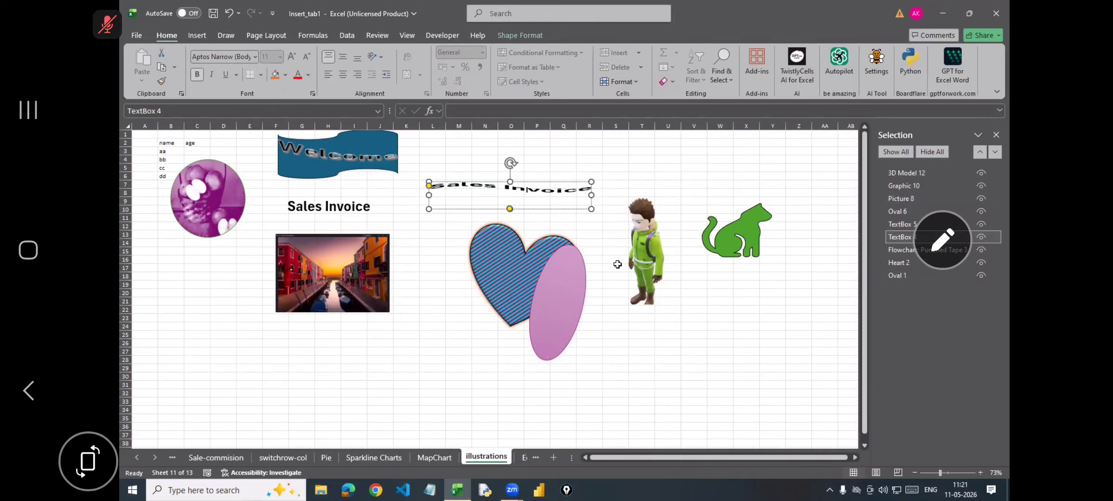
click(636, 305)
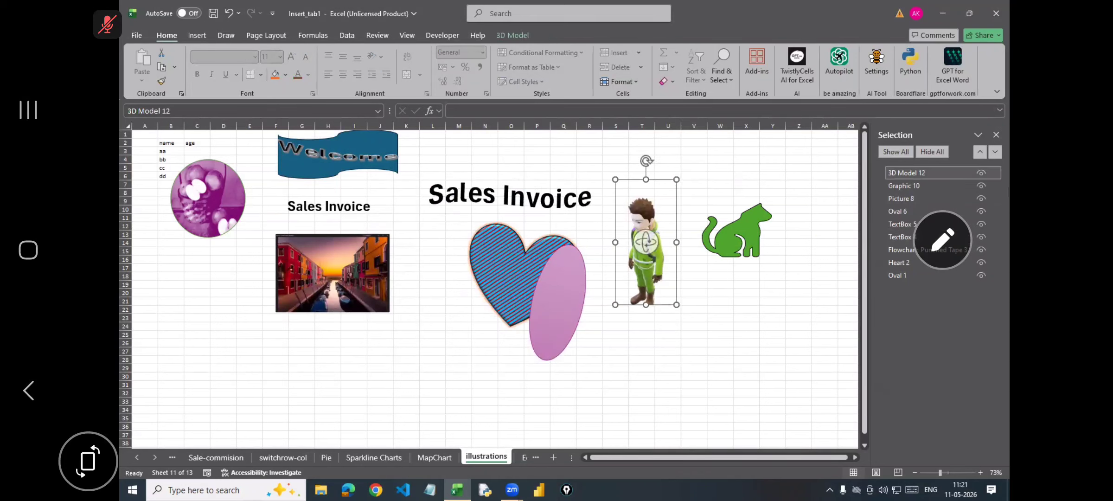
Hide all objects on the illustrations sheet and show them all again.
click(924, 151)
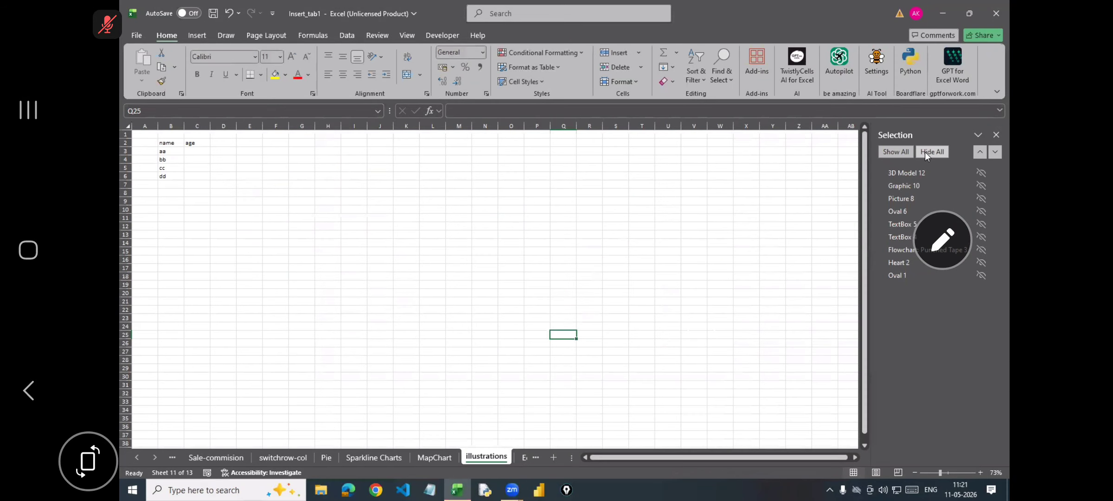
click(897, 156)
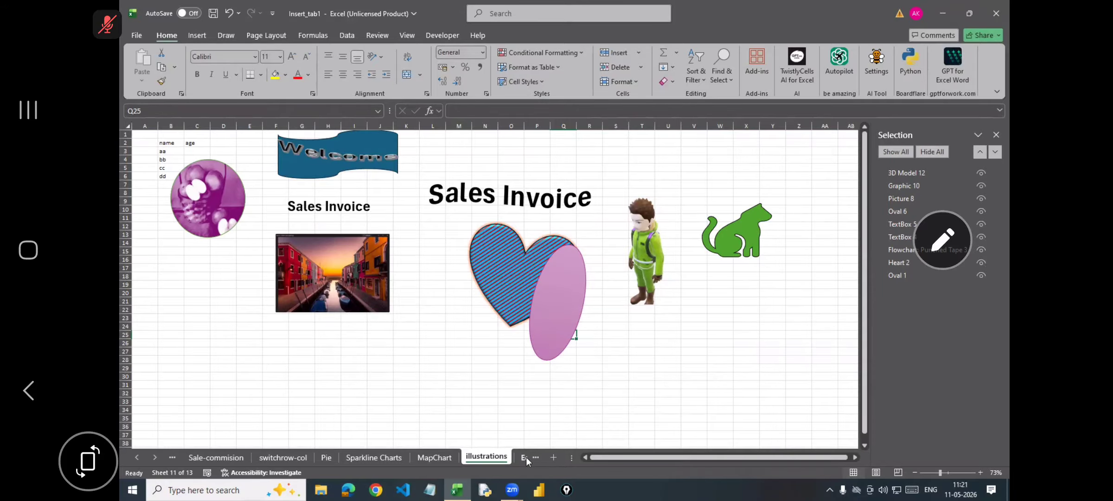
Go to the blank Sheet1 and open the Object dialog for inserting an embedded object.
click(538, 457)
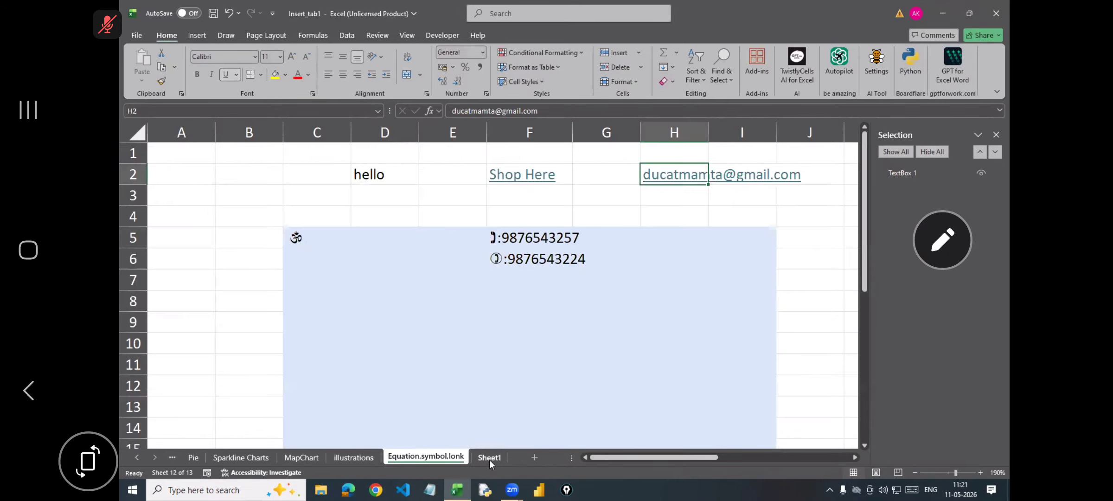
key(ctrl+Page_Down)
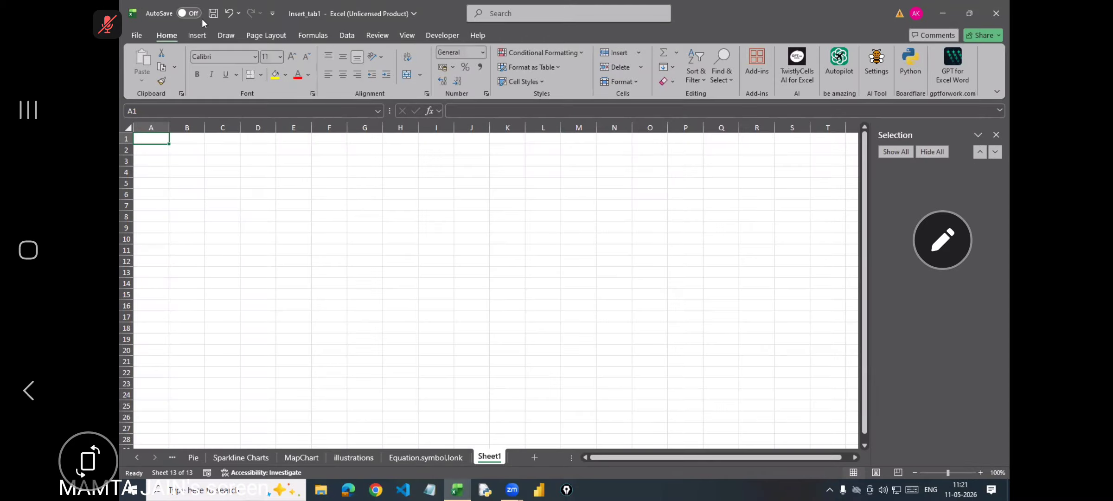
click(193, 36)
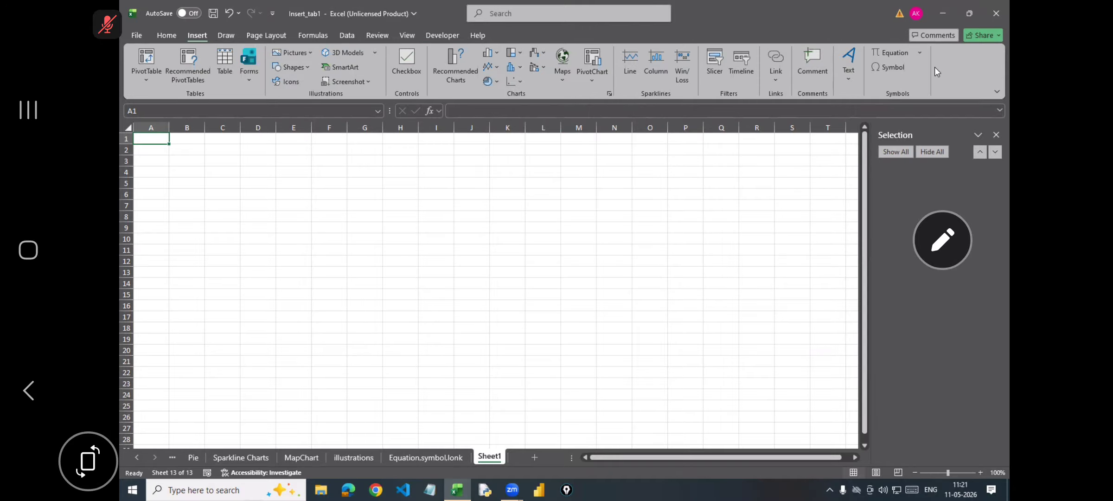
click(839, 75)
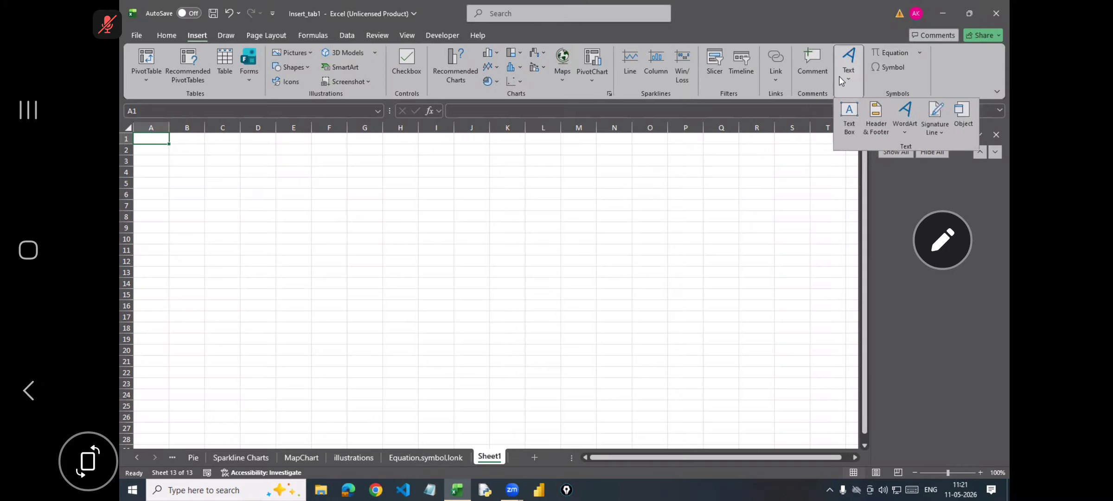
click(968, 122)
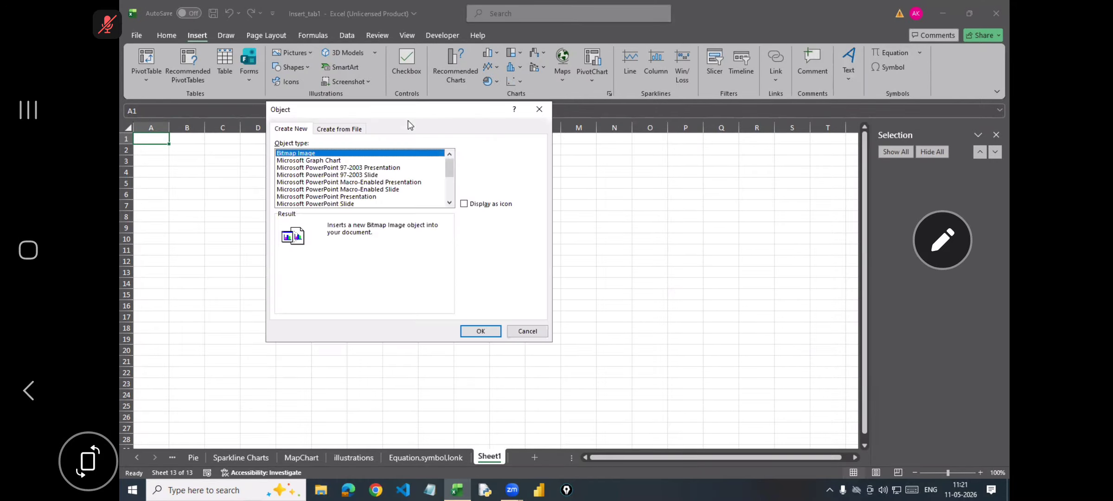
drag(407, 120, 639, 170)
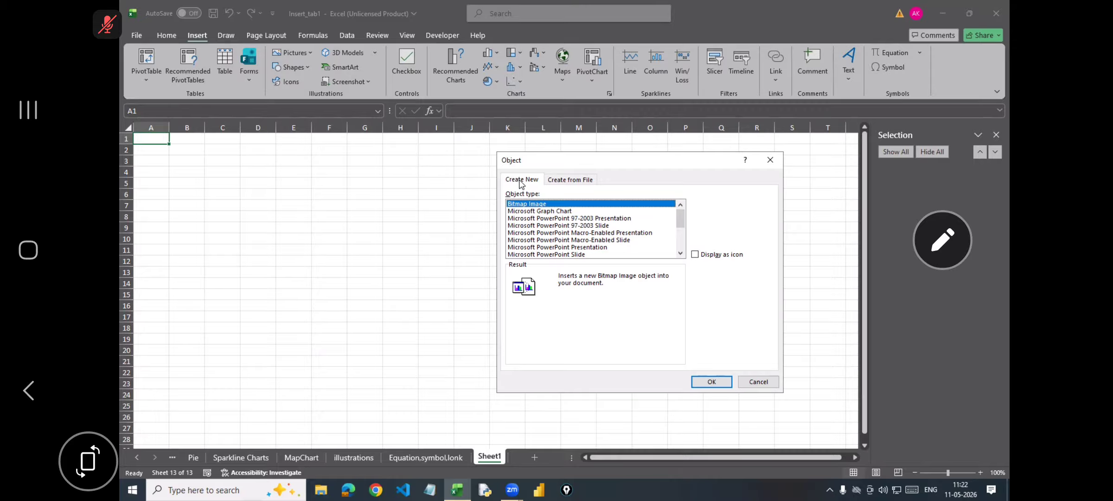
Examine the object types available for creating a new embedded object.
drag(677, 217, 683, 190)
scroll(552, 230, down, 2)
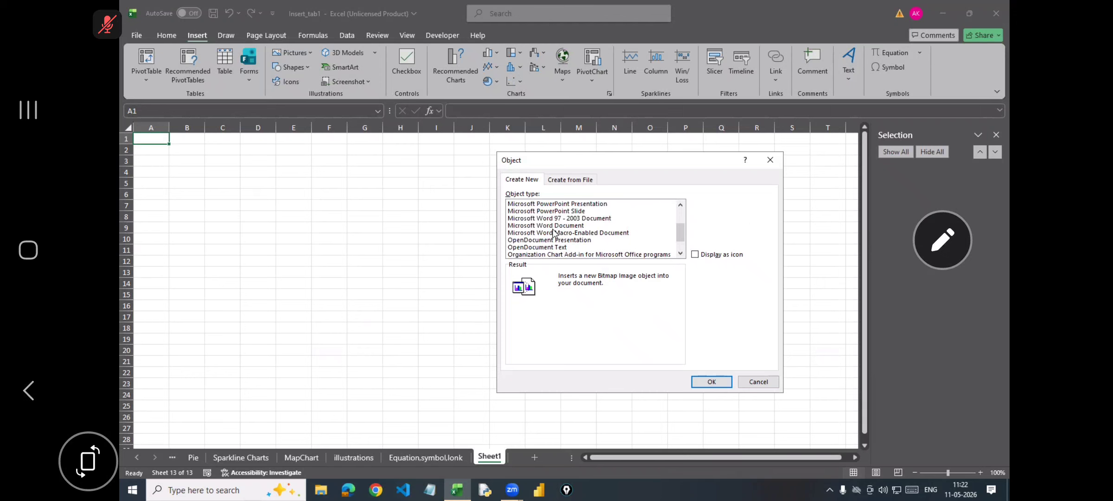
scroll(553, 232, up, 2)
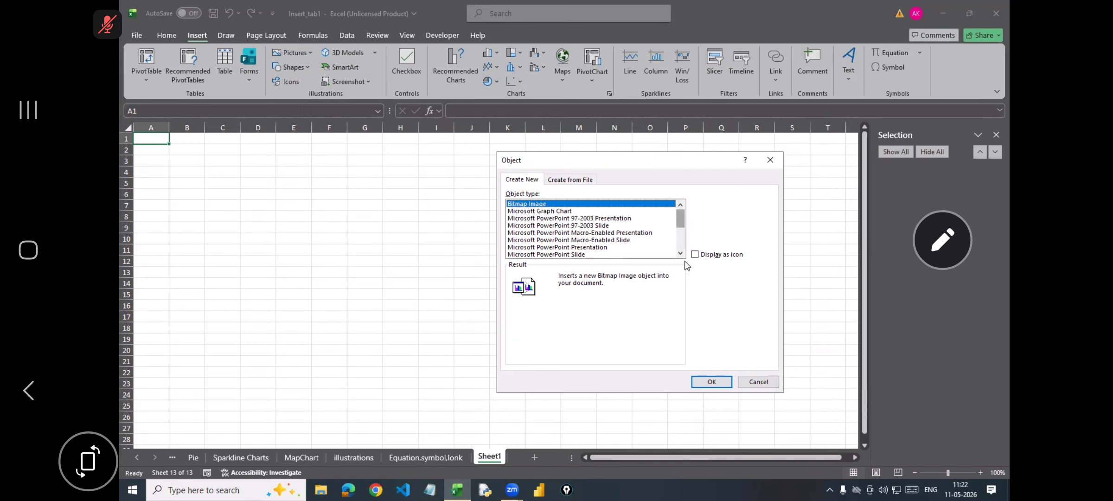
scroll(680, 254, down, 4)
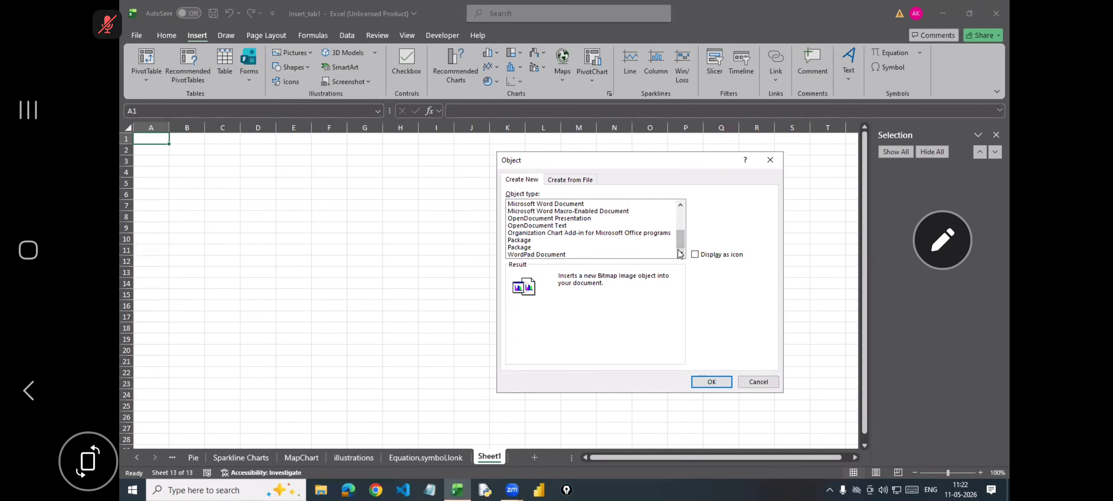
scroll(681, 238, up, 4)
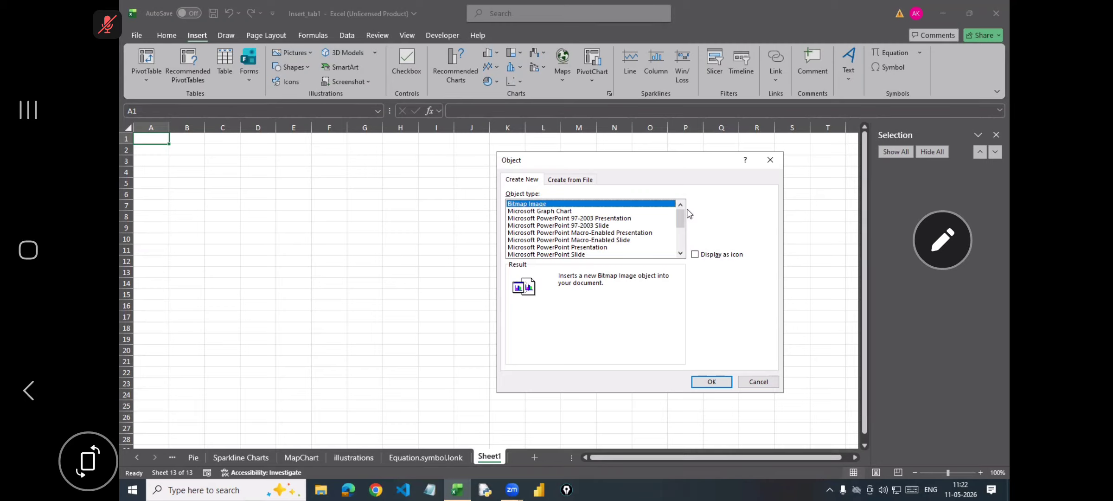
click(942, 240)
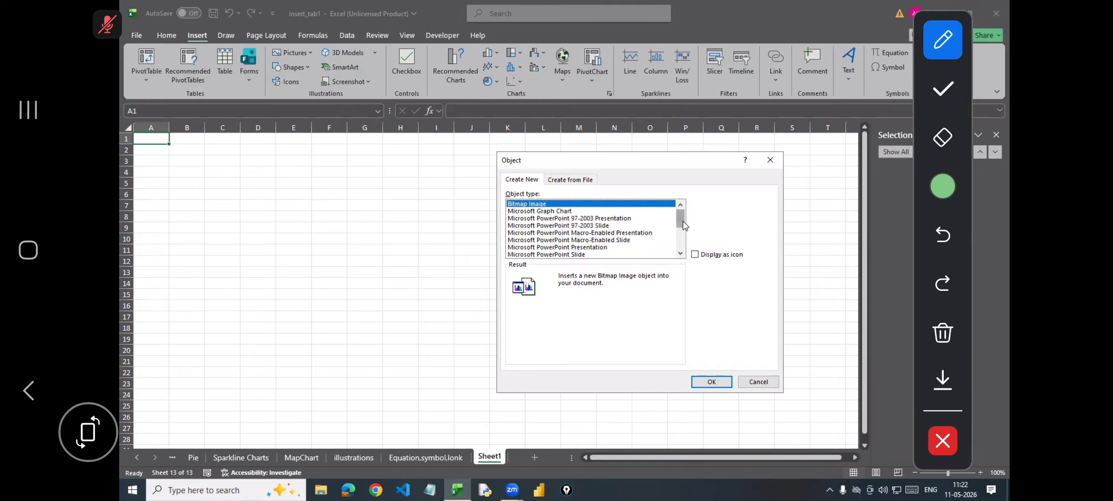
drag(683, 226, 681, 247)
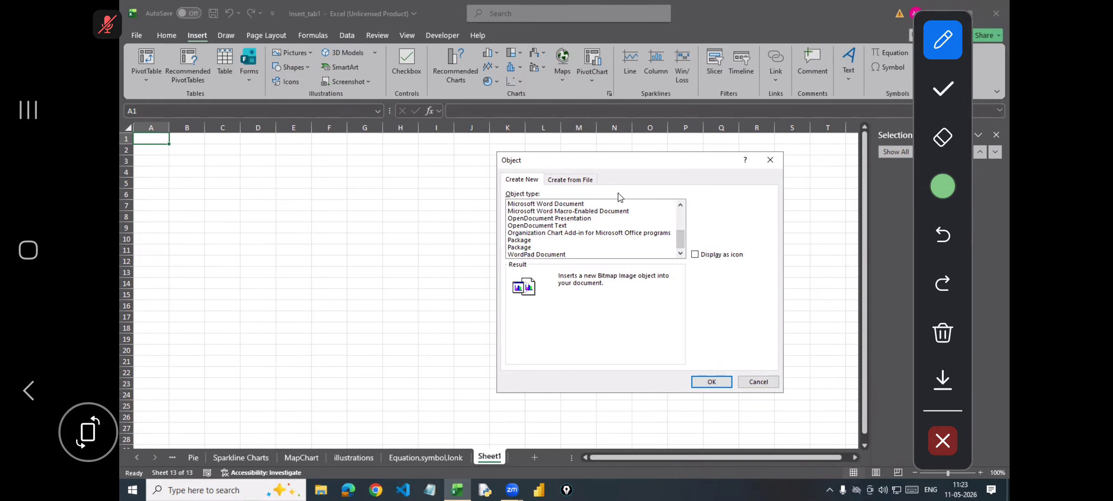
click(942, 440)
click(834, 457)
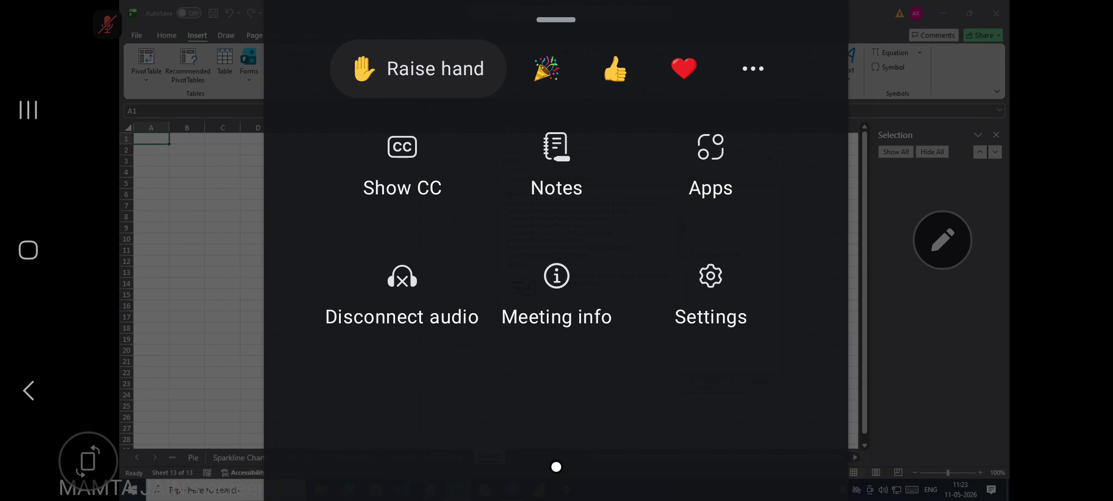
Insert a new Microsoft PowerPoint Presentation object at cell A1 of Sheet1 and leave its editing mode.
click(927, 325)
scroll(549, 221, down, 2)
scroll(572, 234, up, 1)
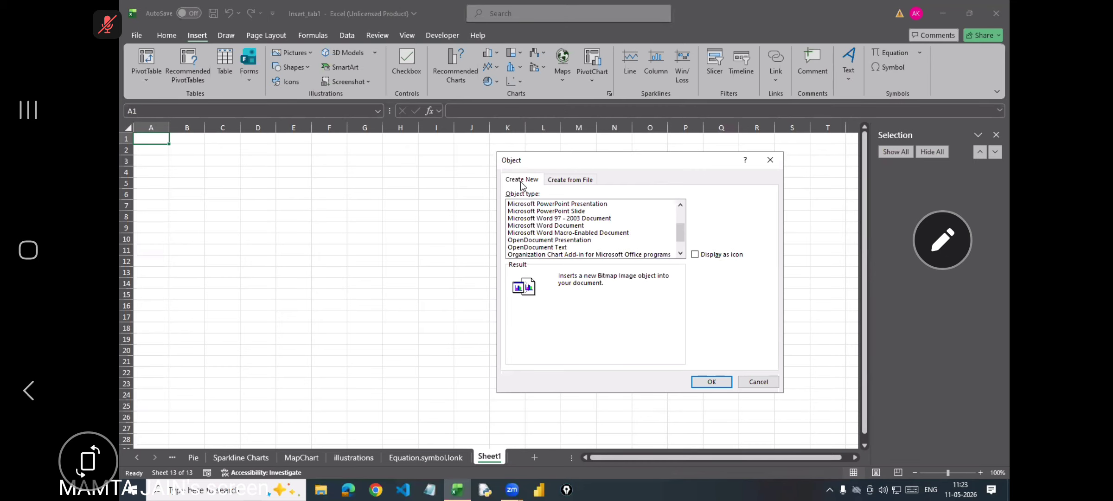
click(579, 204)
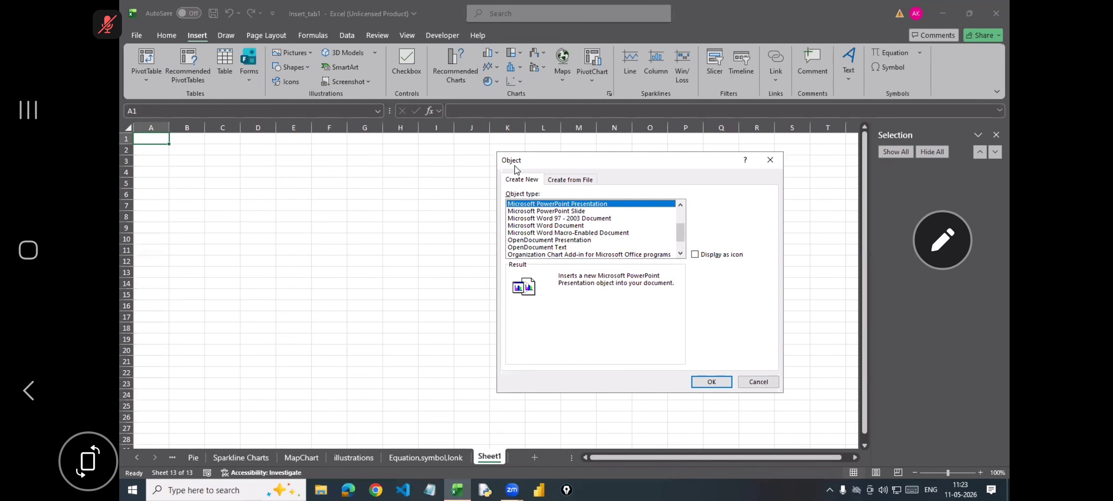
click(699, 382)
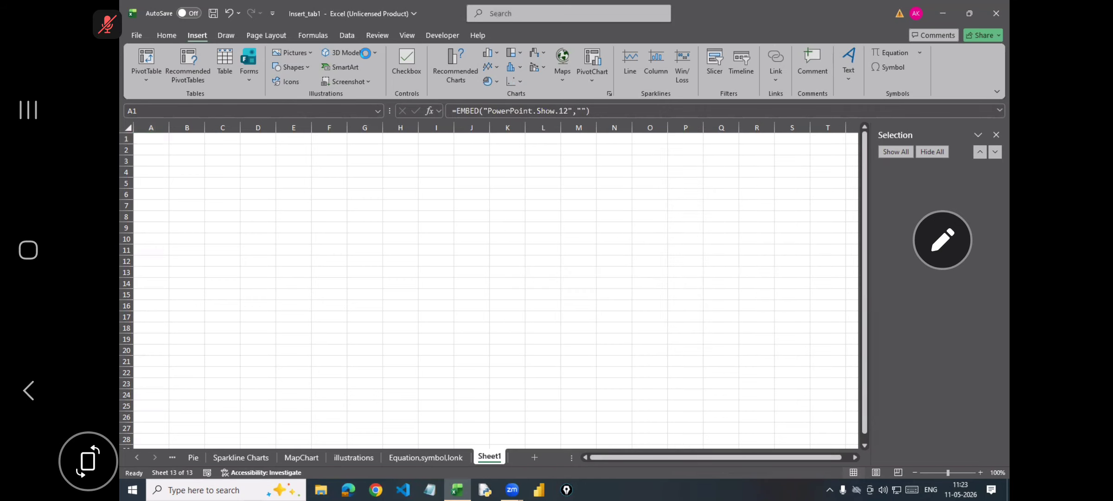
click(530, 273)
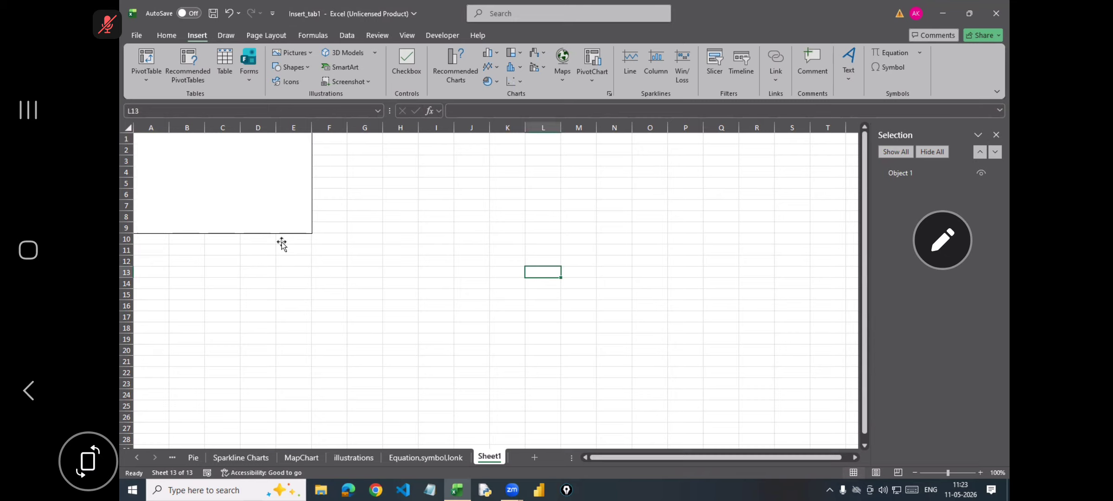
Shift the embedded presentation object slightly across the sheet and delete it.
click(308, 216)
drag(308, 217, 331, 197)
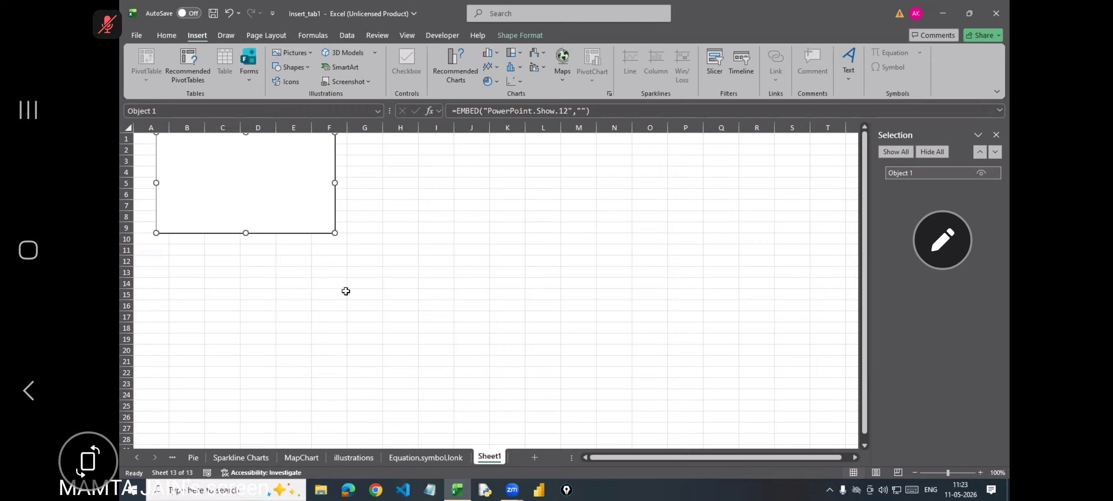
key(Delete)
Insert a new Microsoft PowerPoint Presentation object at cell J9.
click(457, 228)
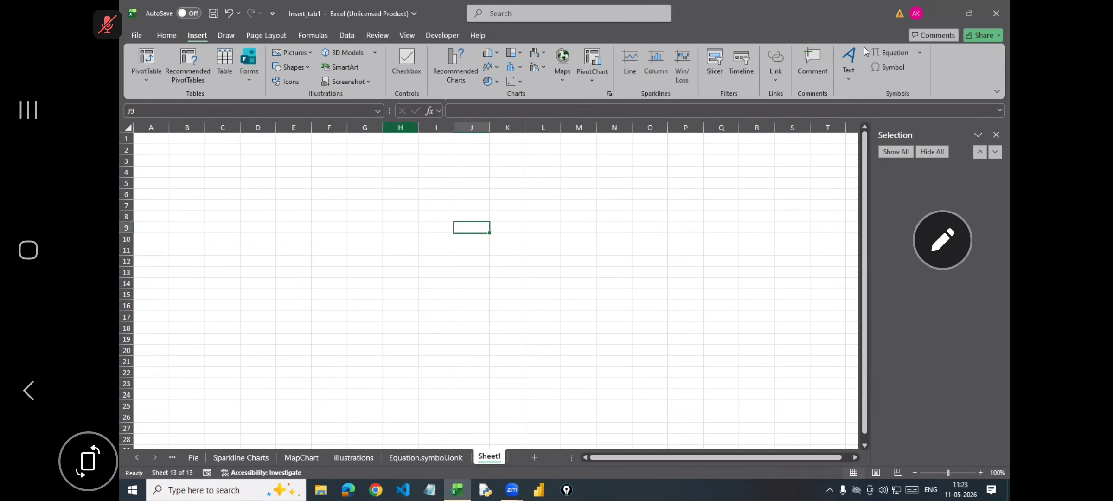
click(851, 74)
click(957, 118)
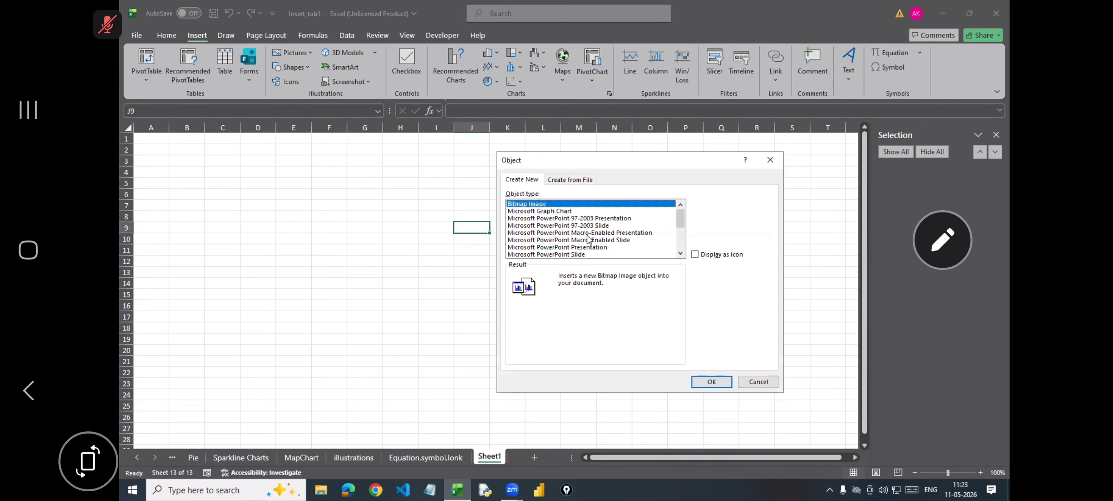
click(593, 247)
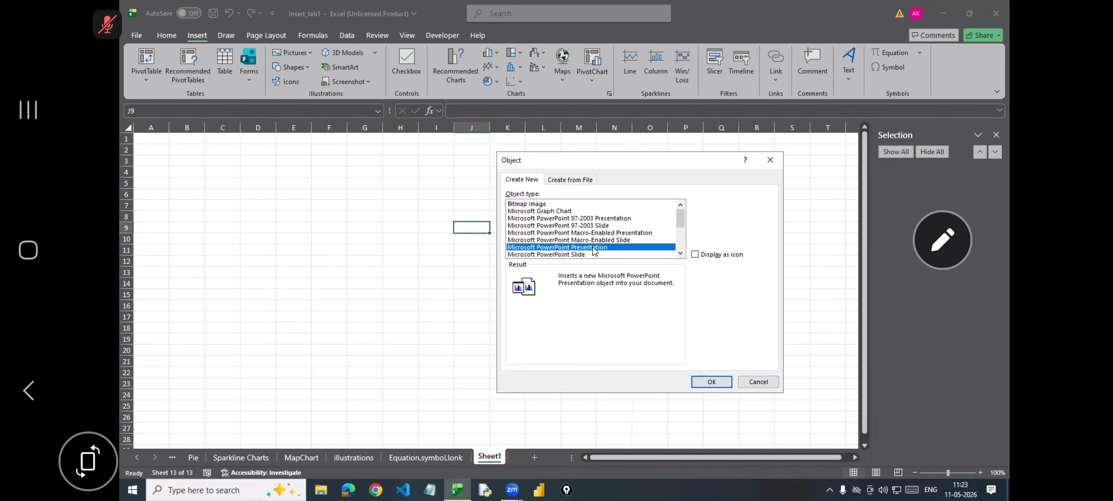
click(711, 382)
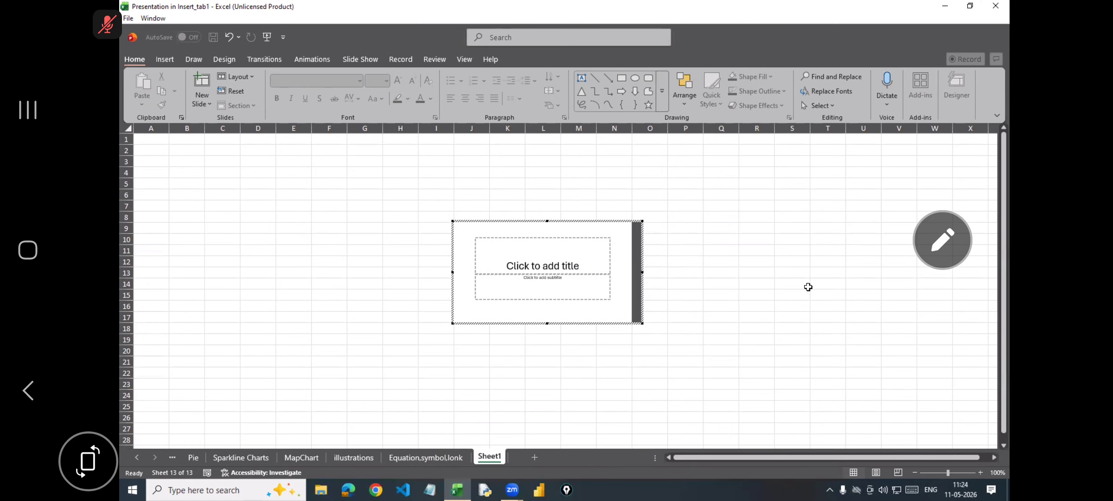
Switch to the Zoom meeting controls and look through the whole participant list, then close it.
click(808, 287)
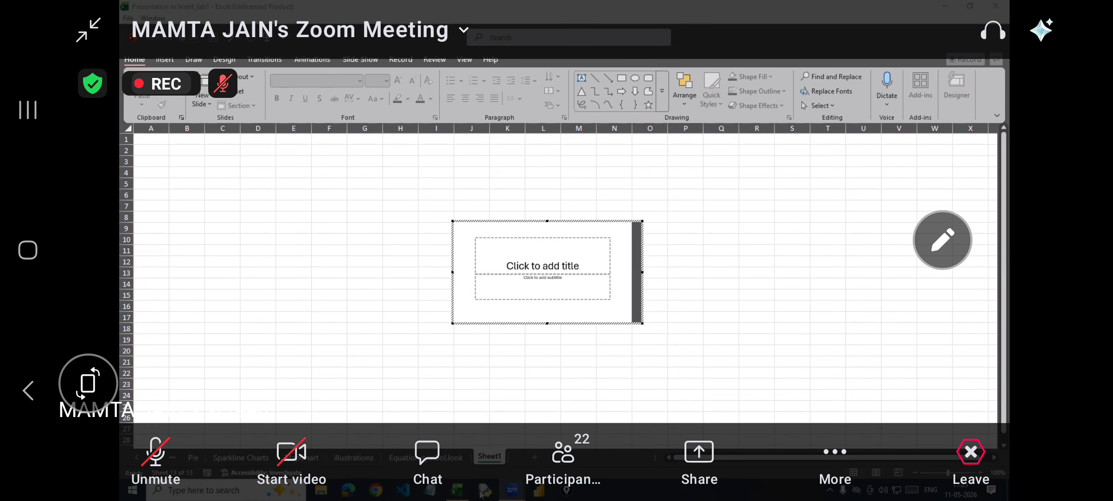
click(562, 452)
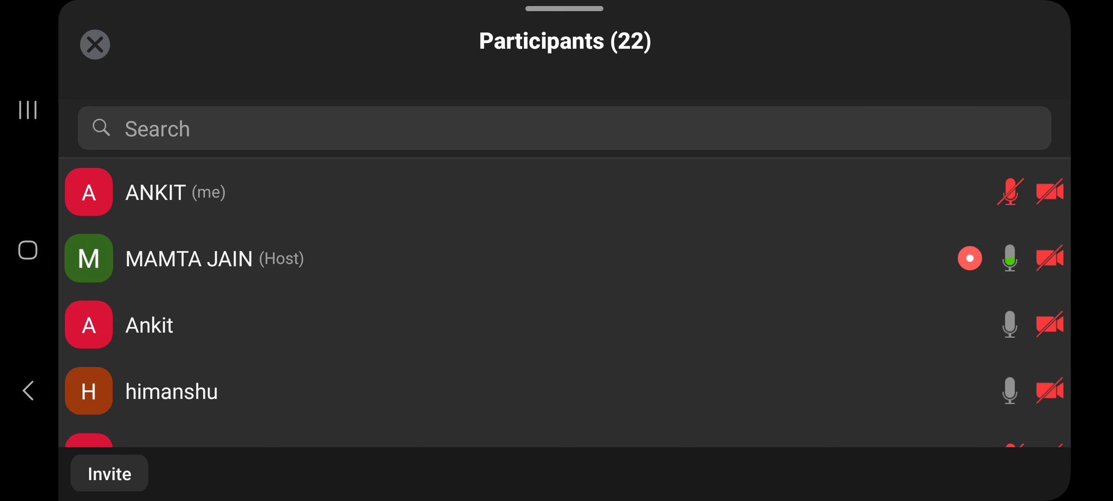
scroll(564, 302, down, 10)
scroll(564, 303, down, 7)
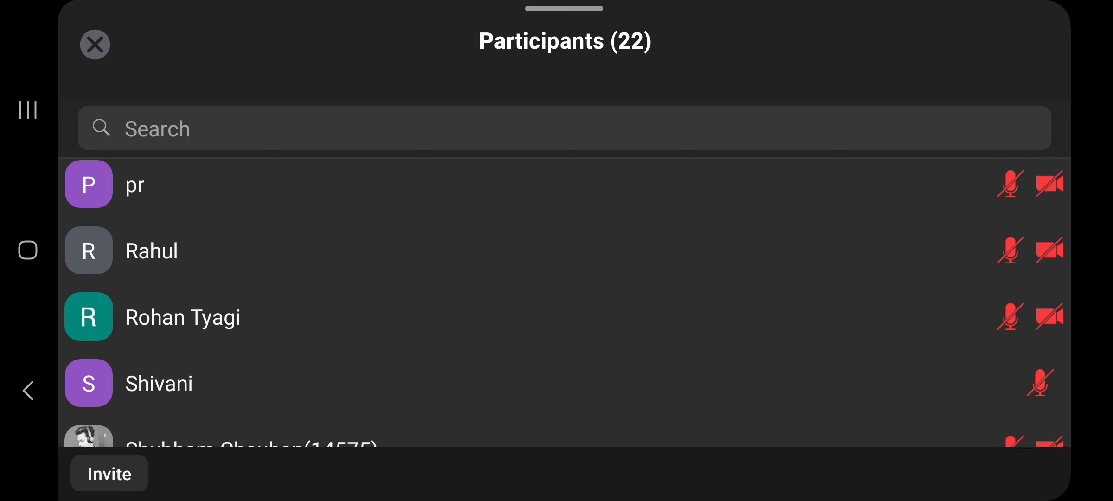
scroll(564, 302, down, 5)
scroll(564, 302, up, 2)
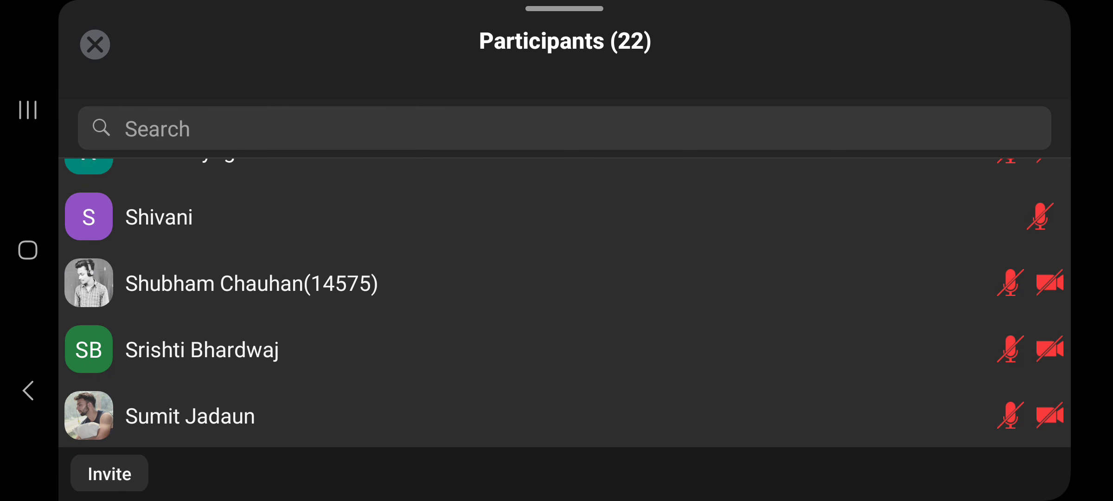
scroll(564, 302, down, 4)
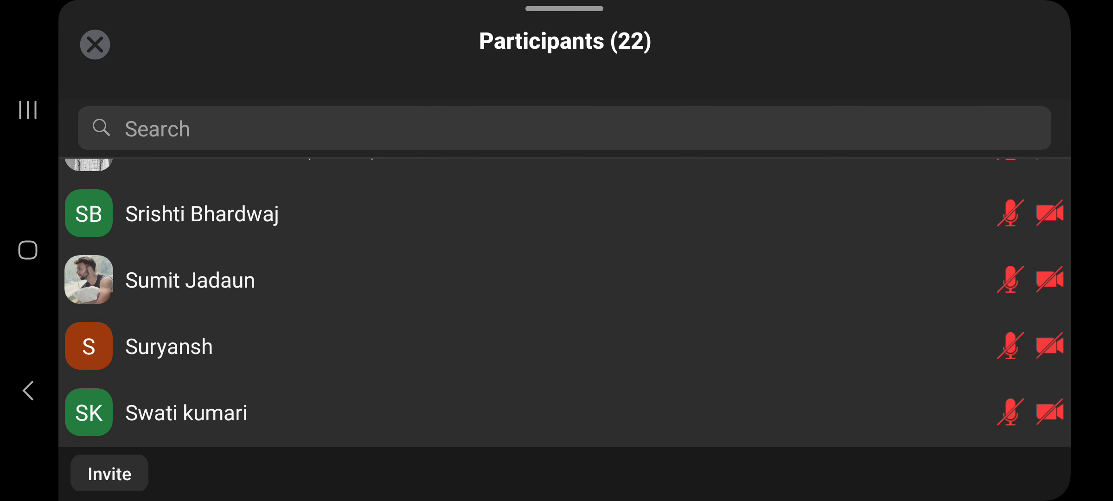
scroll(564, 303, up, 15)
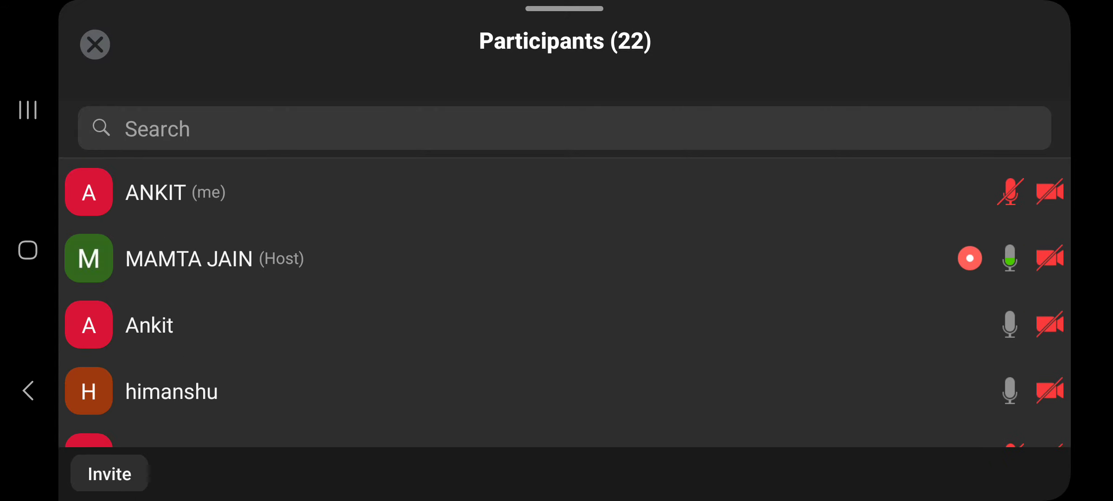
click(95, 44)
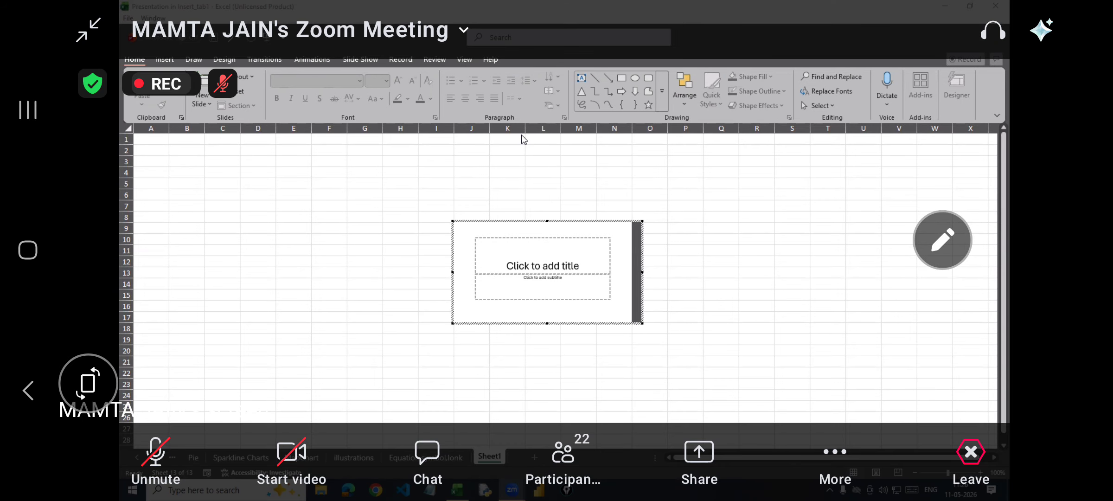
Reopen the Zoom participant list, check the attendees and their microphone status, and return to the shared sheet.
click(562, 452)
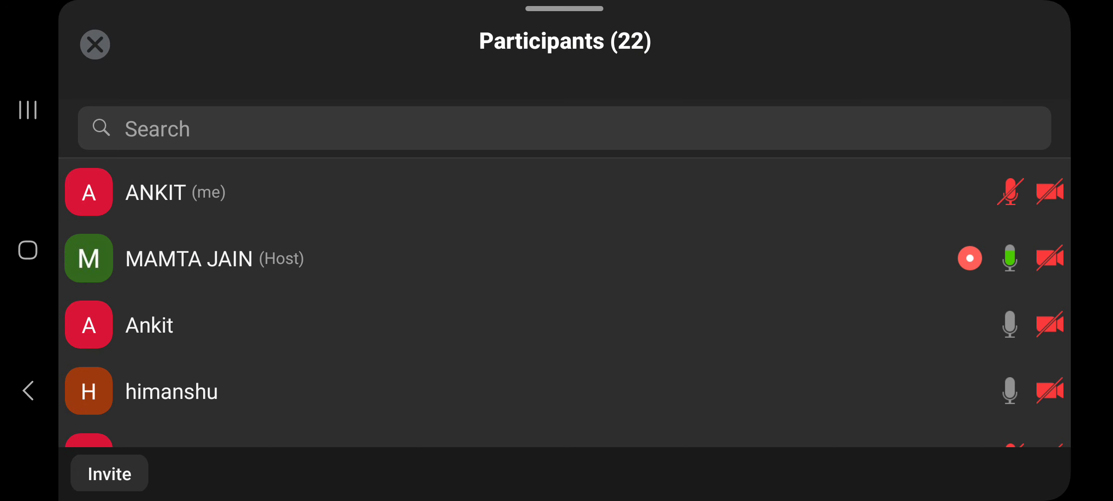
scroll(563, 302, down, 2)
scroll(564, 301, up, 2)
scroll(563, 302, down, 2)
scroll(564, 302, down, 5)
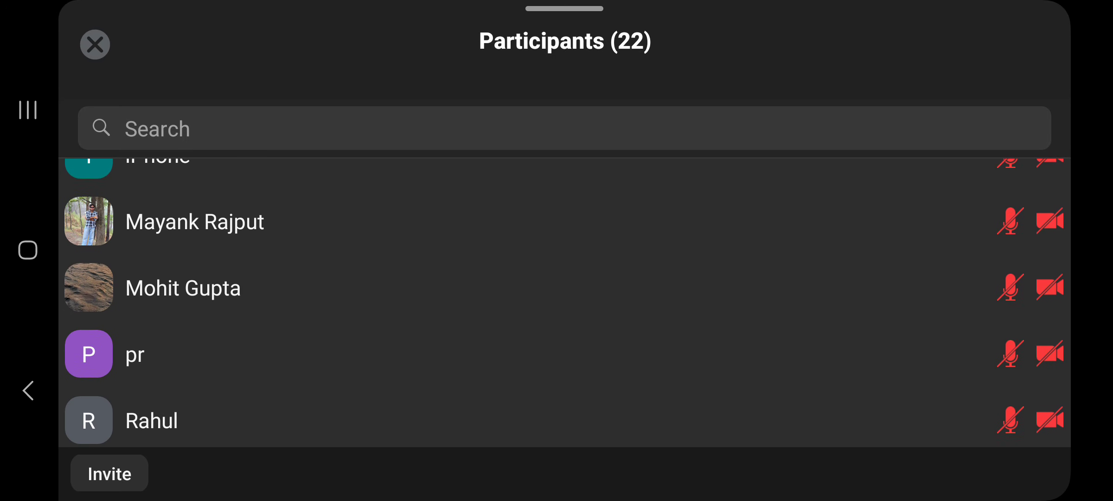
scroll(564, 301, down, 3)
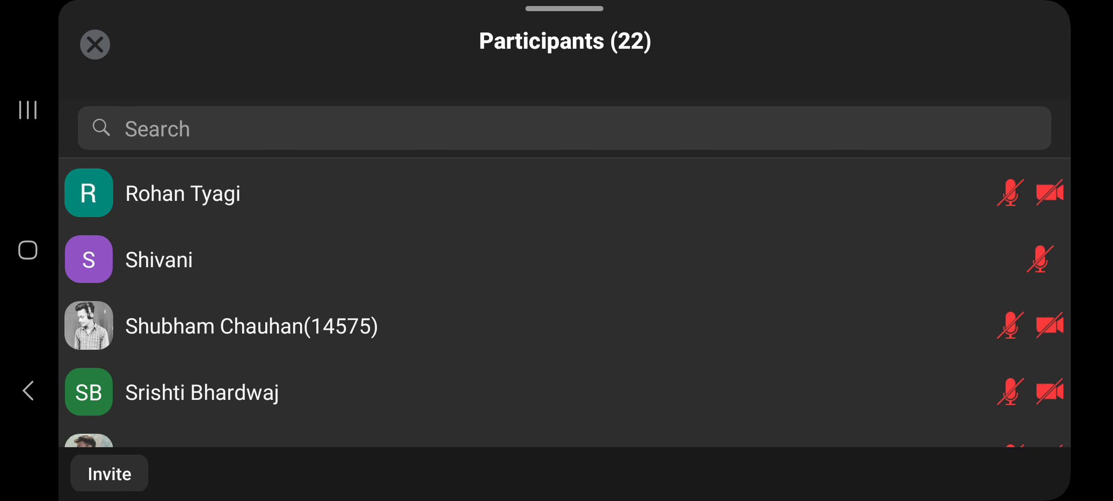
scroll(563, 301, down, 4)
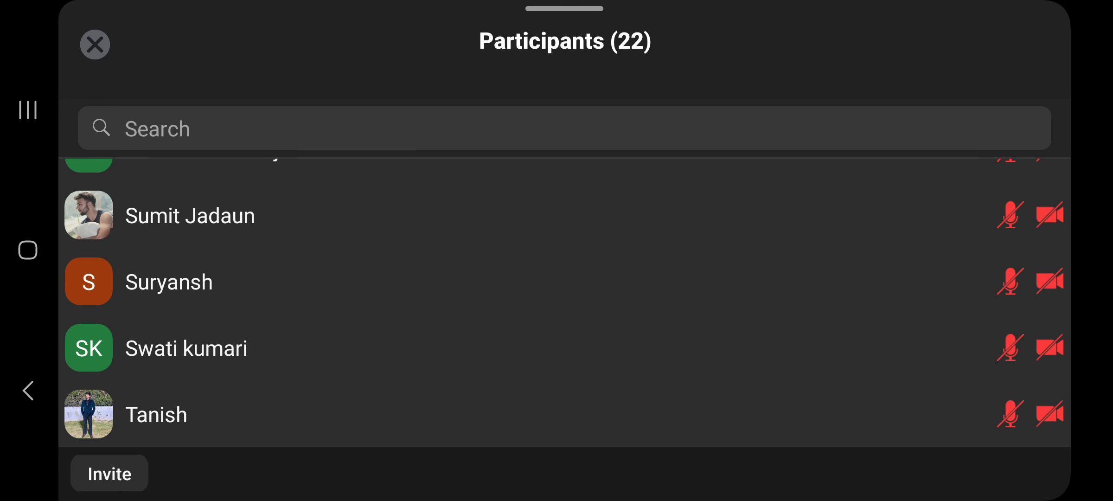
scroll(564, 301, up, 1)
scroll(564, 302, down, 1)
scroll(564, 302, up, 10)
scroll(564, 301, down, 1)
scroll(563, 302, up, 8)
click(96, 44)
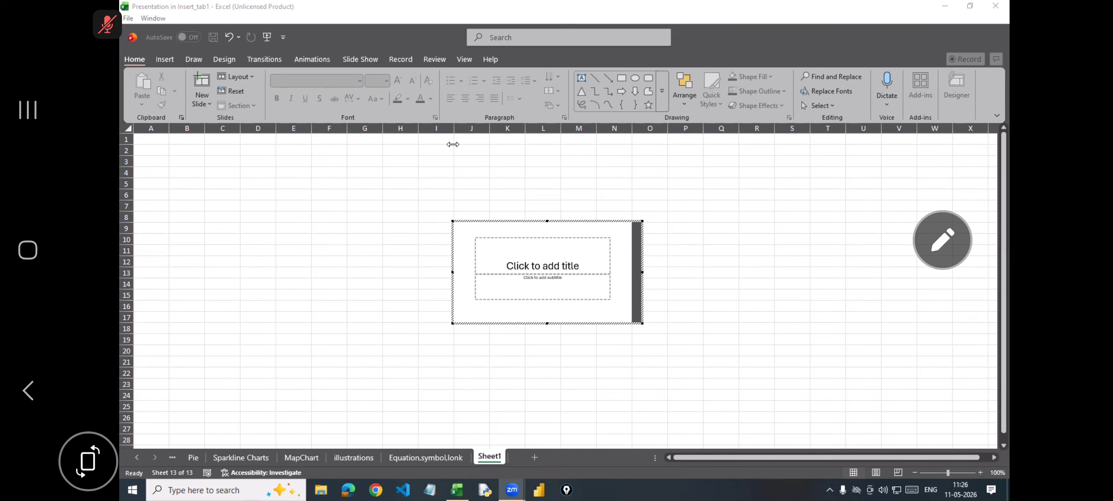
Enter DUCAT as the subtitle of the embedded presentation's title slide.
click(499, 250)
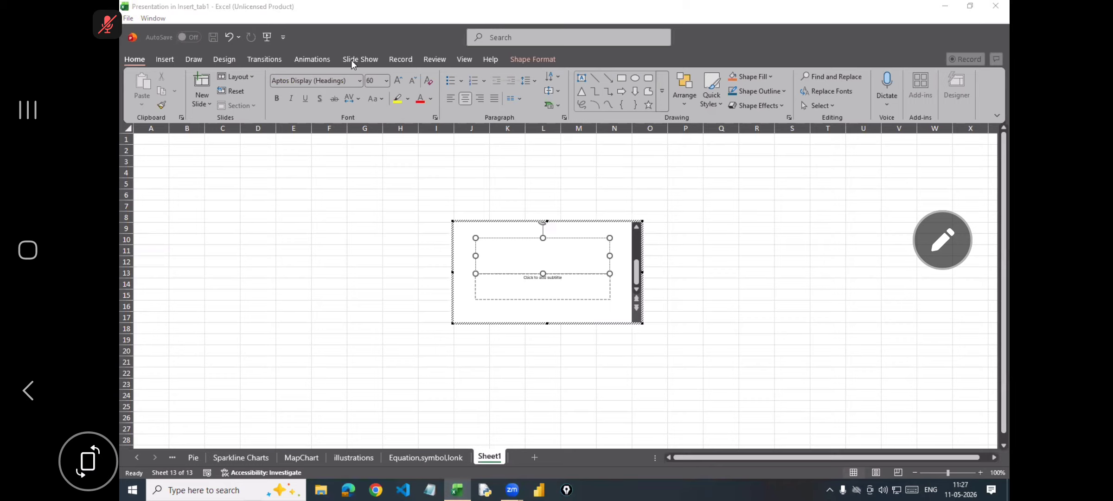
click(514, 246)
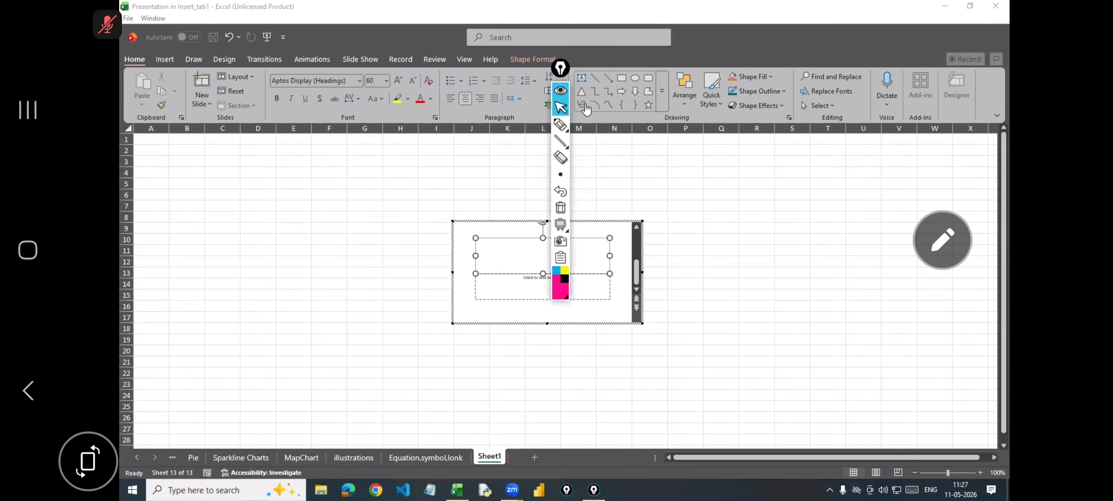
click(546, 280)
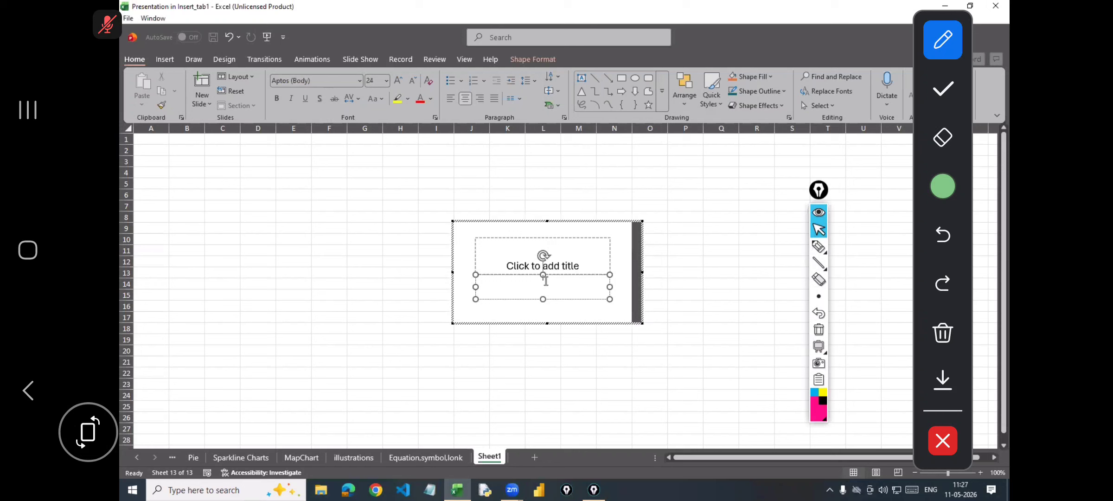
mouse_move(839, 158)
mouse_down()
mouse_move(853, 305)
mouse_move(775, 210)
mouse_up()
Draw a rectangle about 4.6 cm high and 6.14 cm wide in the lower right area of the embedded slide.
click(574, 249)
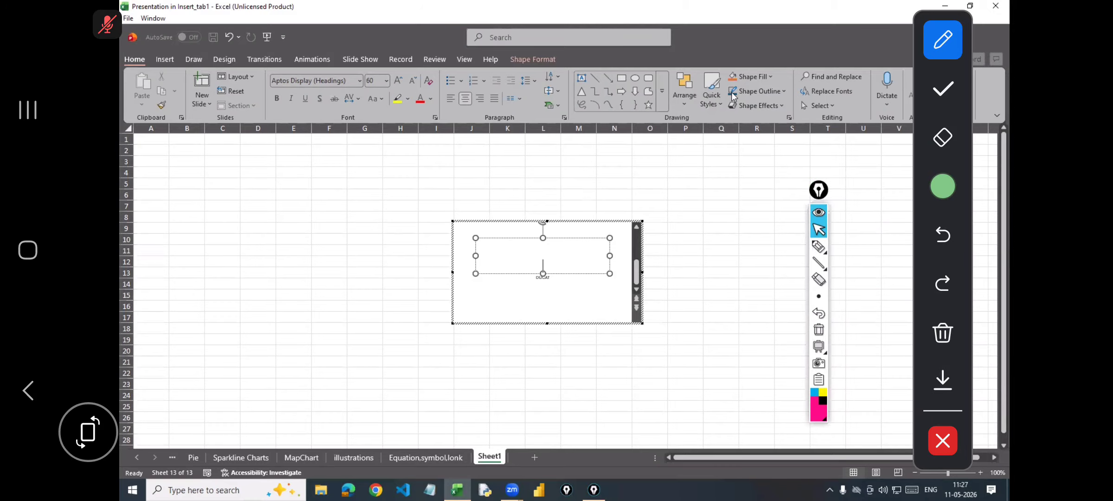
click(623, 83)
drag(577, 284, 610, 310)
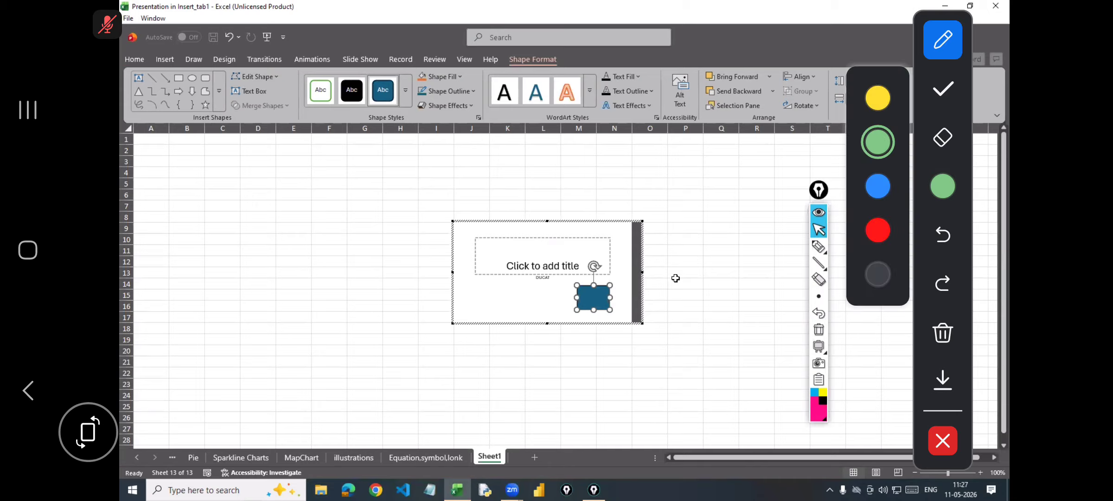
Leave slide editing and move the embedded presentation down to start at row 16, clearing the red screen annotation.
mouse_move(801, 172)
mouse_down()
mouse_move(801, 353)
mouse_move(835, 415)
mouse_move(845, 209)
mouse_move(772, 198)
mouse_up()
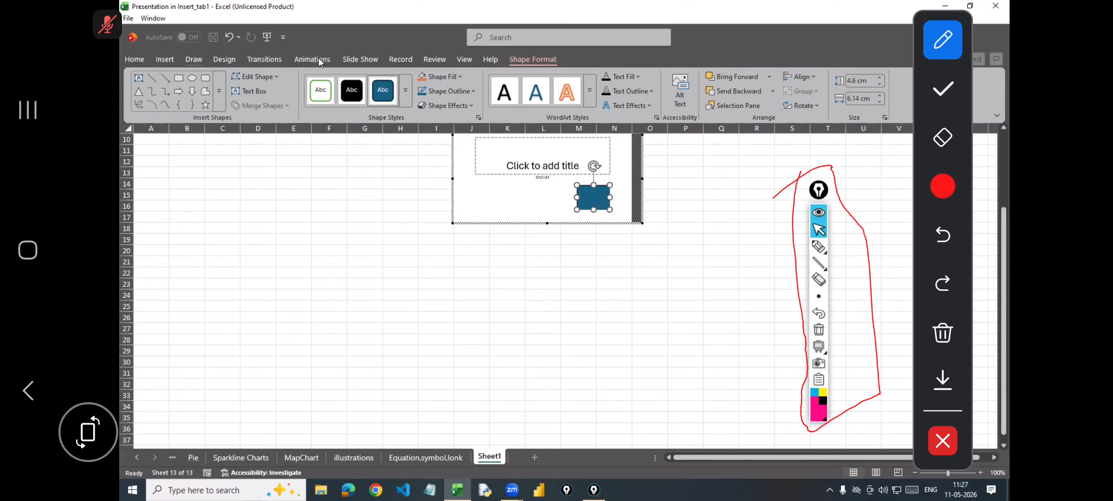
click(684, 184)
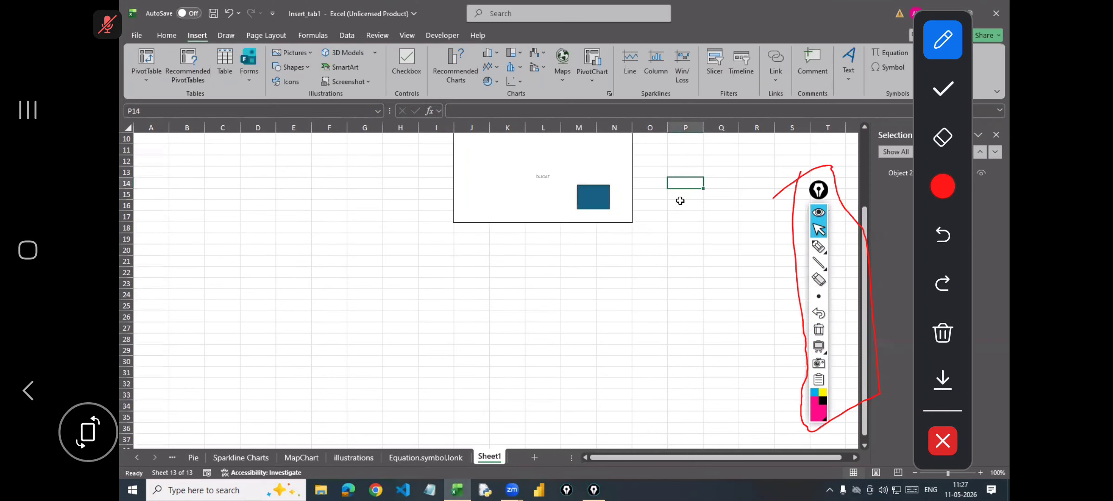
drag(612, 162, 614, 234)
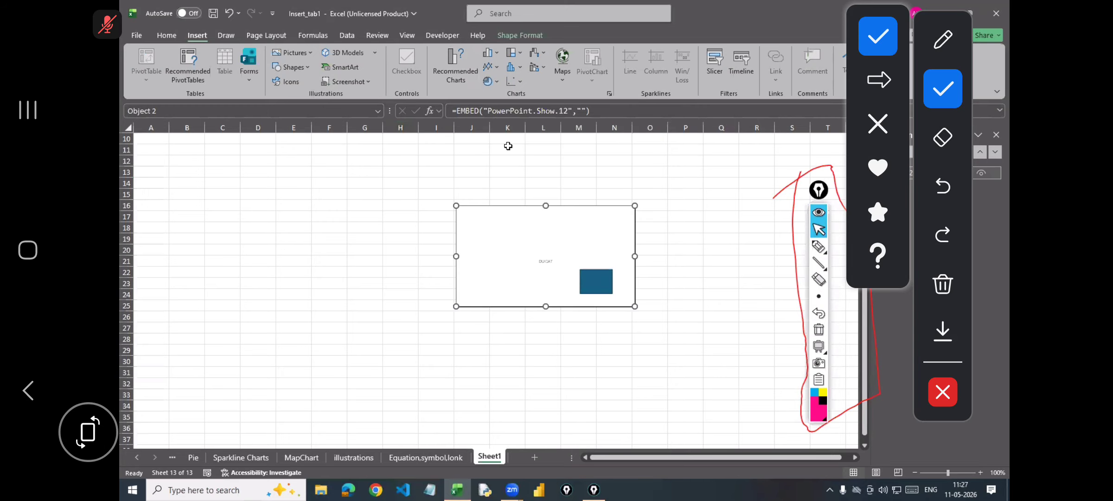
click(942, 284)
click(329, 205)
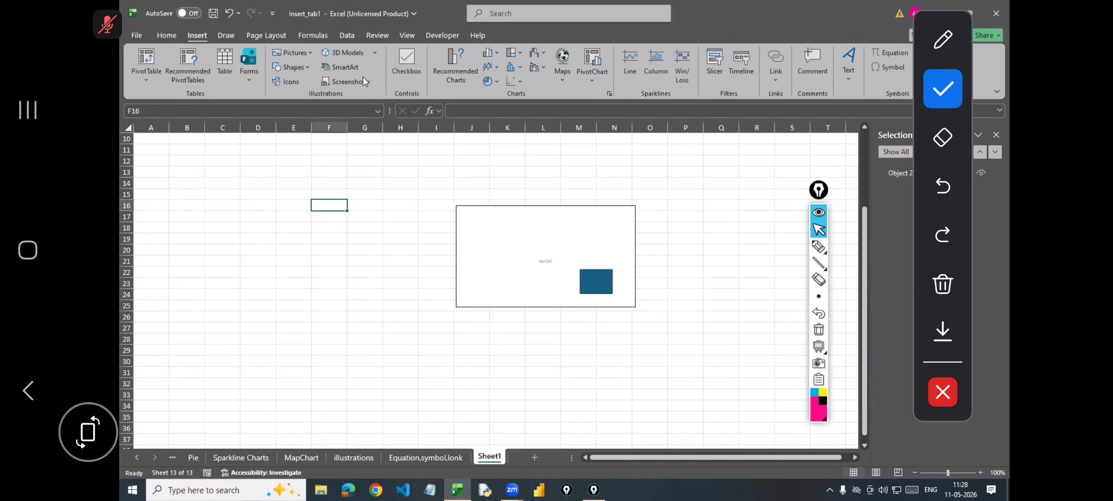
click(559, 206)
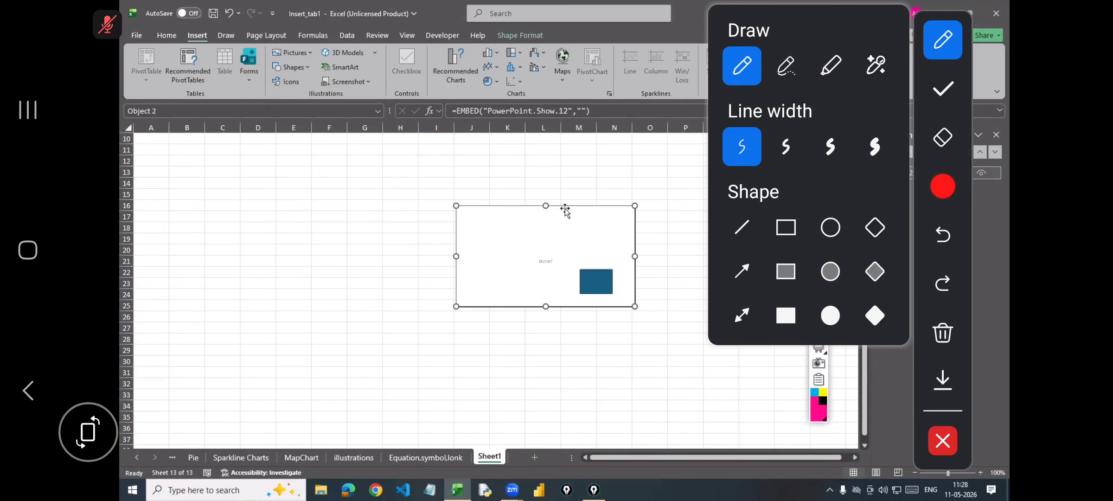
click(365, 195)
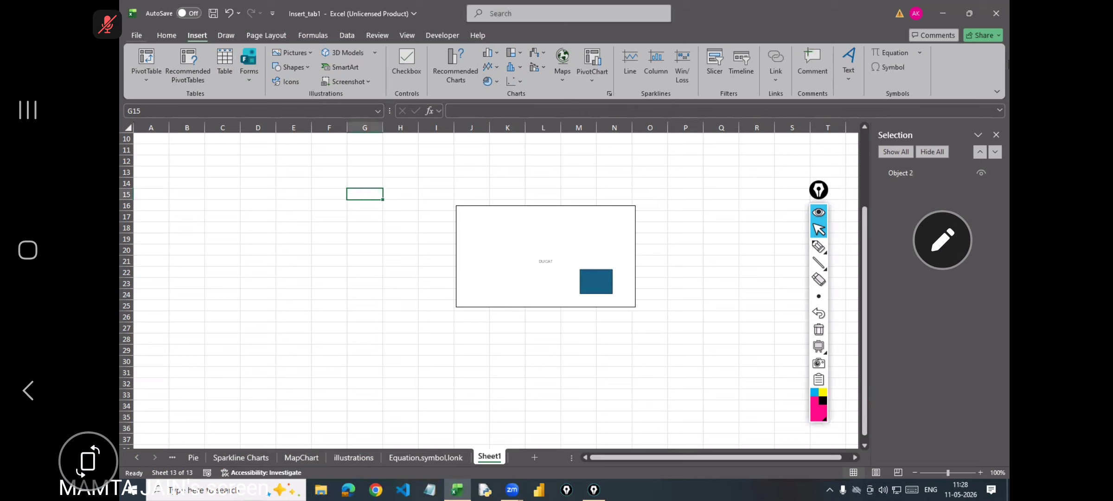
click(848, 80)
click(966, 104)
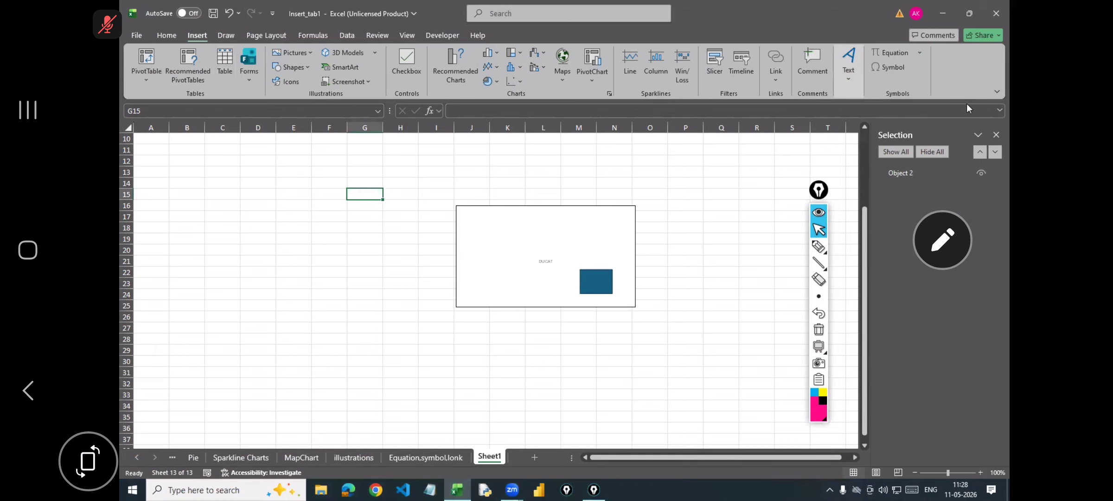
click(500, 111)
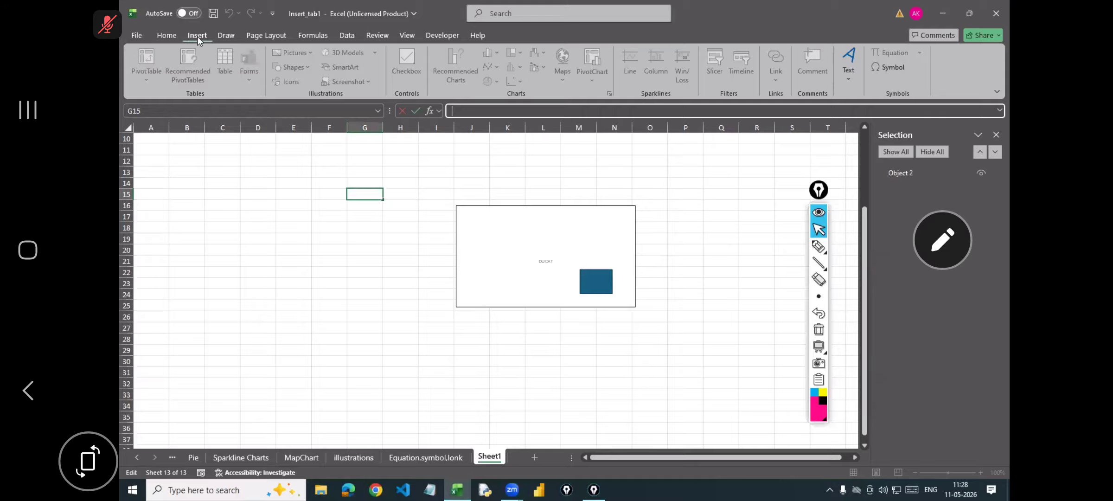
click(761, 260)
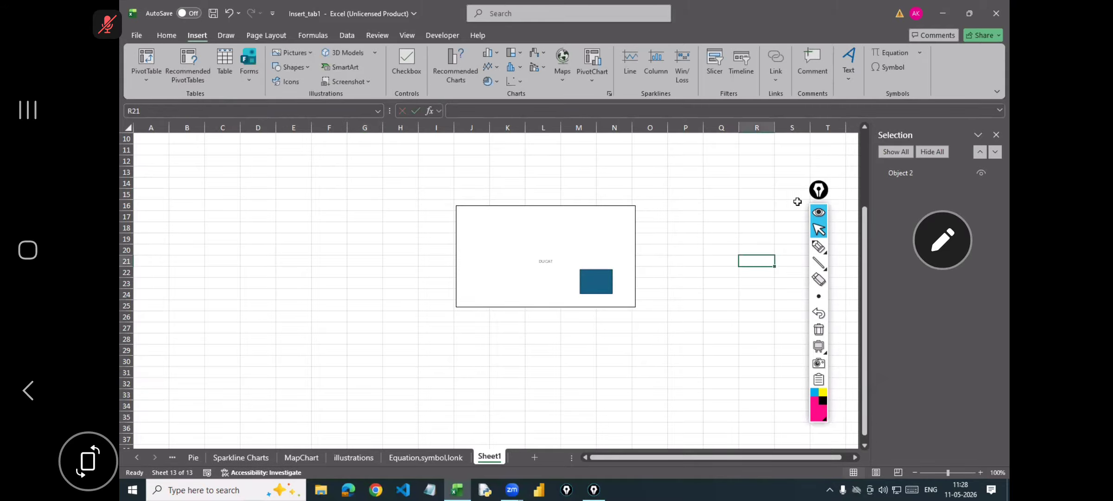
Close the Selection pane, select cell O15, and start inserting an object from an existing file.
click(996, 134)
click(667, 192)
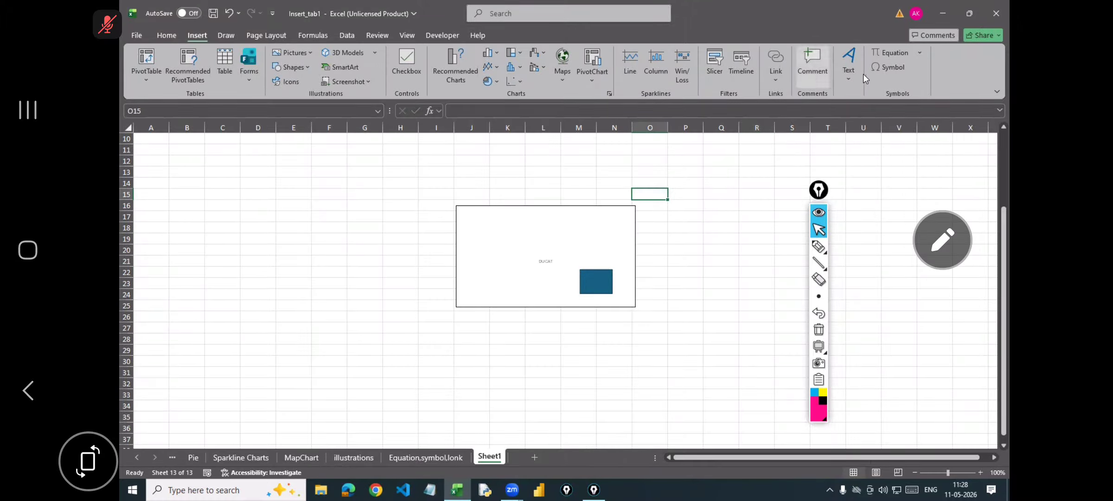
click(845, 76)
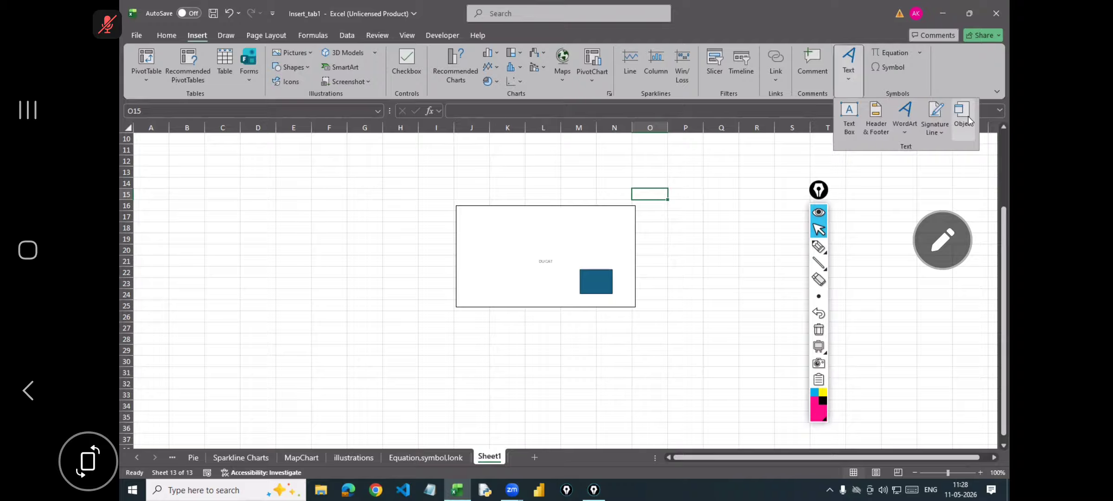
click(962, 119)
click(570, 179)
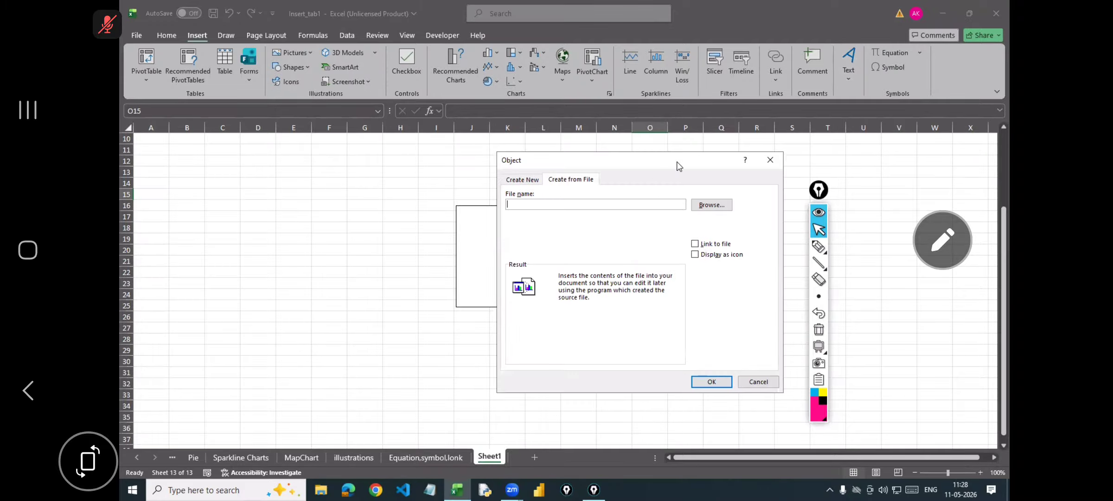
drag(612, 160, 749, 48)
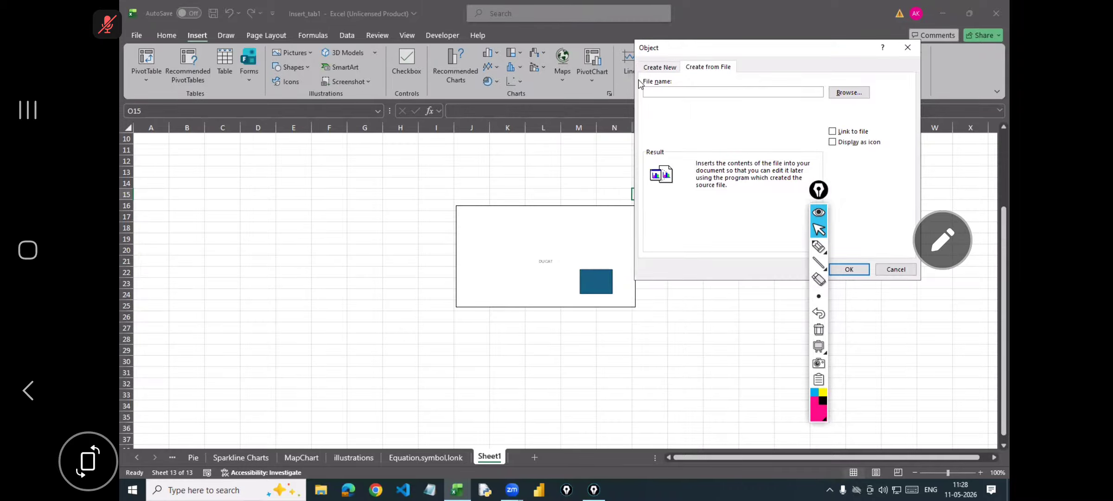
Choose the (Day-1).pptx presentation from the vba\Day-1 folder on drive D as the object's source file.
click(850, 98)
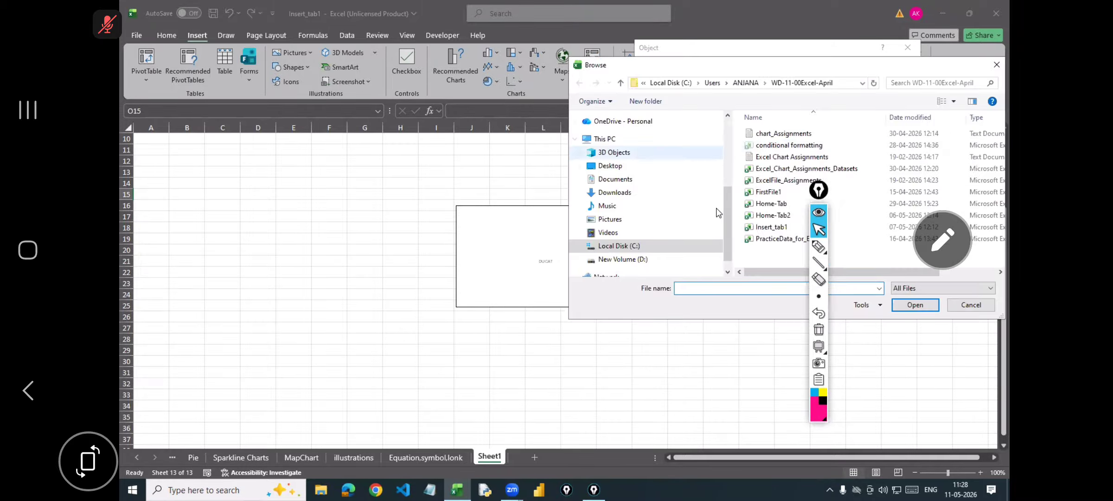
click(630, 260)
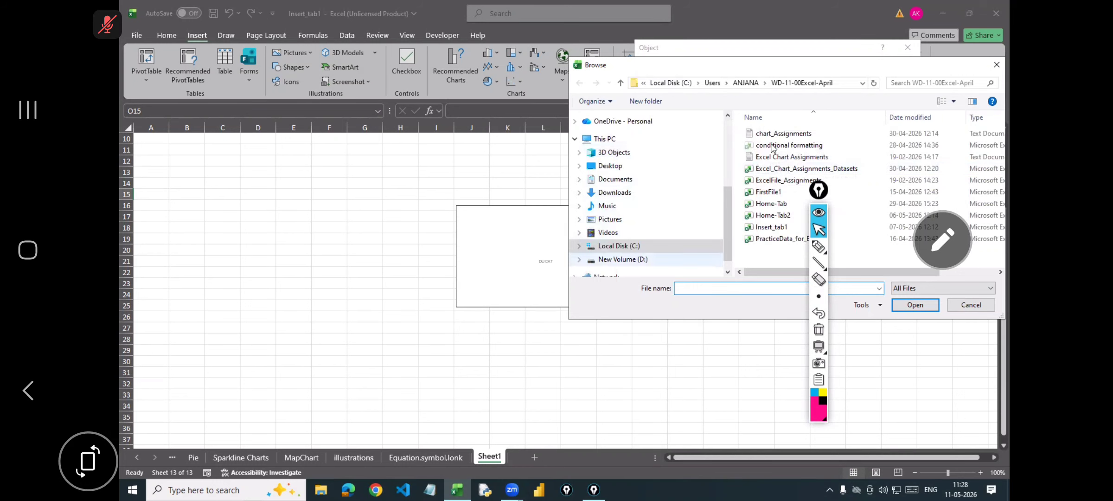
double_click(766, 157)
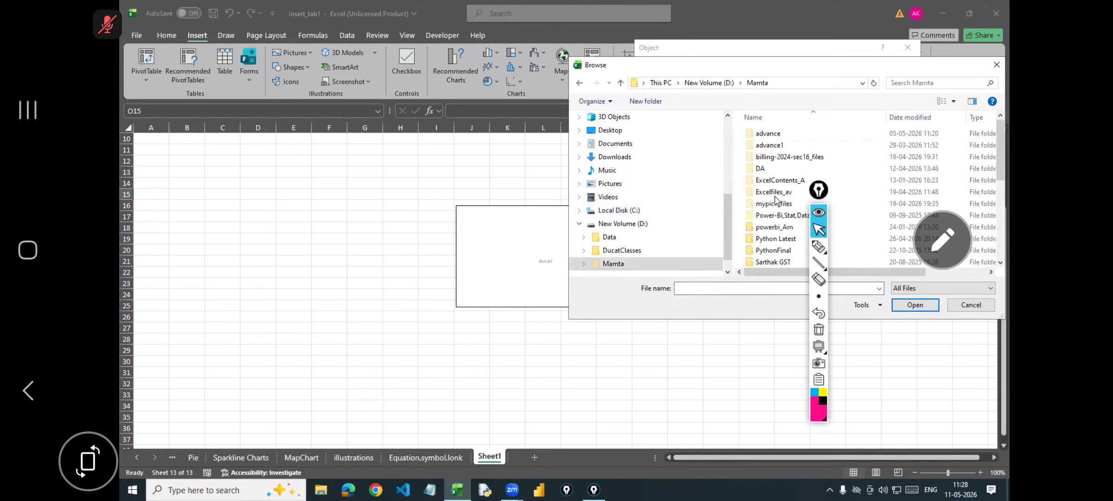
scroll(740, 244, down, 3)
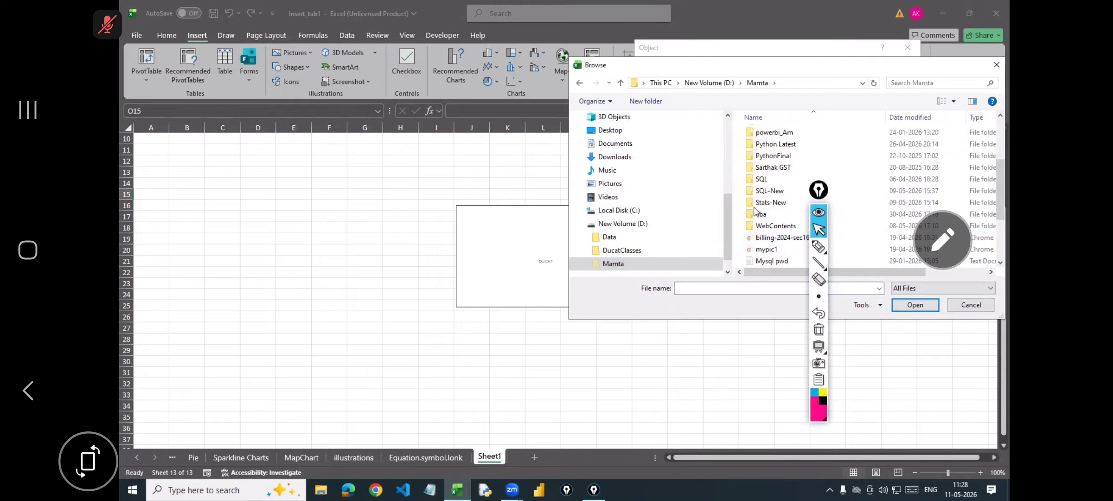
double_click(761, 213)
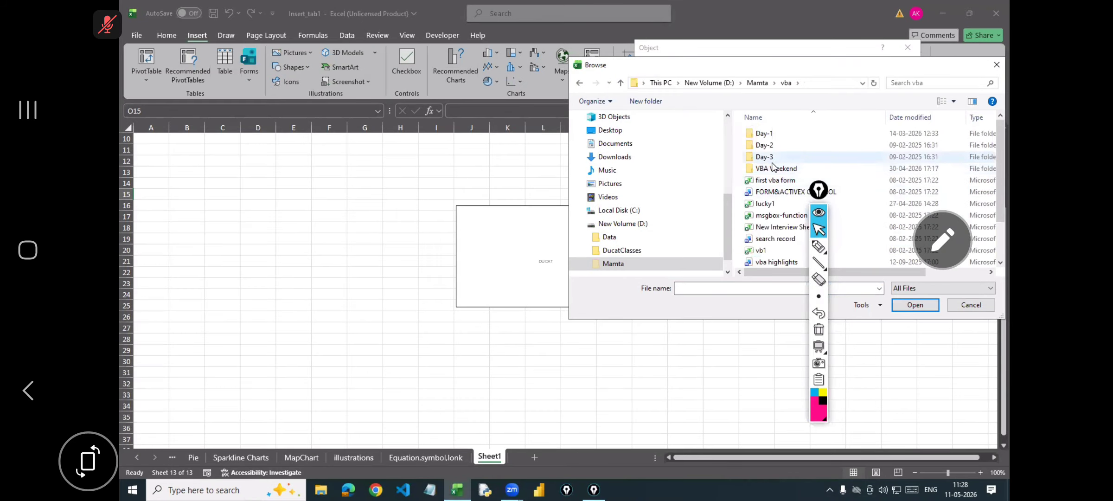
double_click(763, 136)
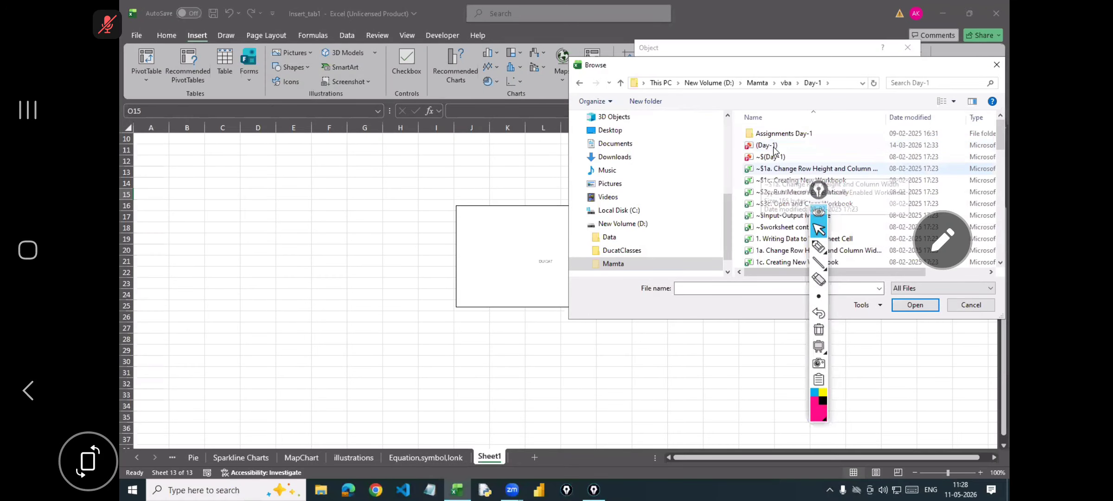
click(766, 145)
click(915, 304)
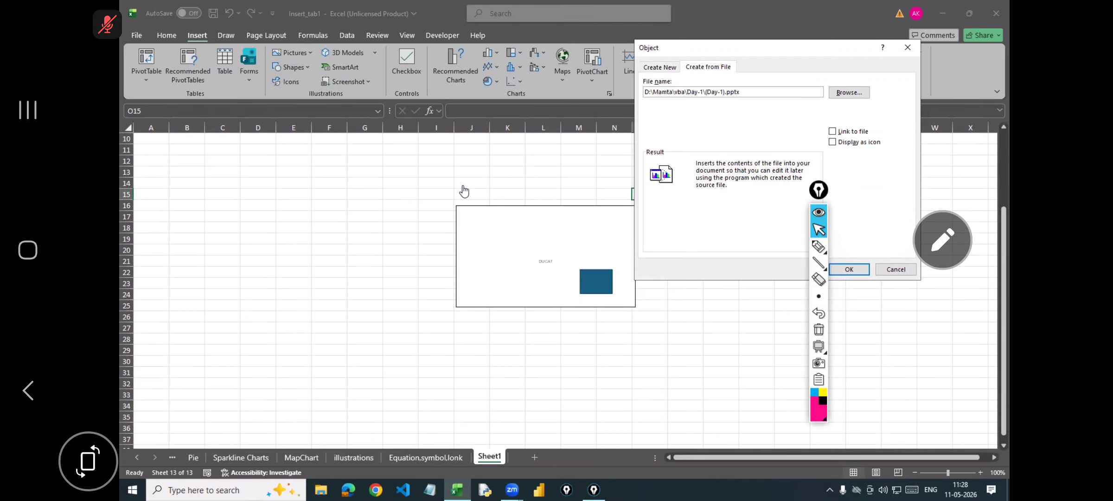
Link the object to its source file, insert it, and enable automatic link updates.
drag(818, 190, 369, 147)
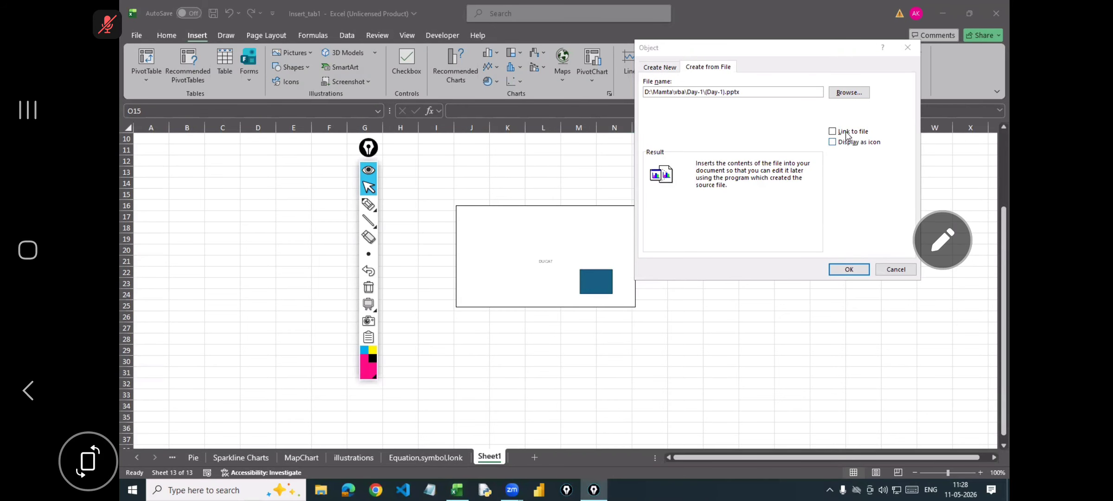
click(842, 133)
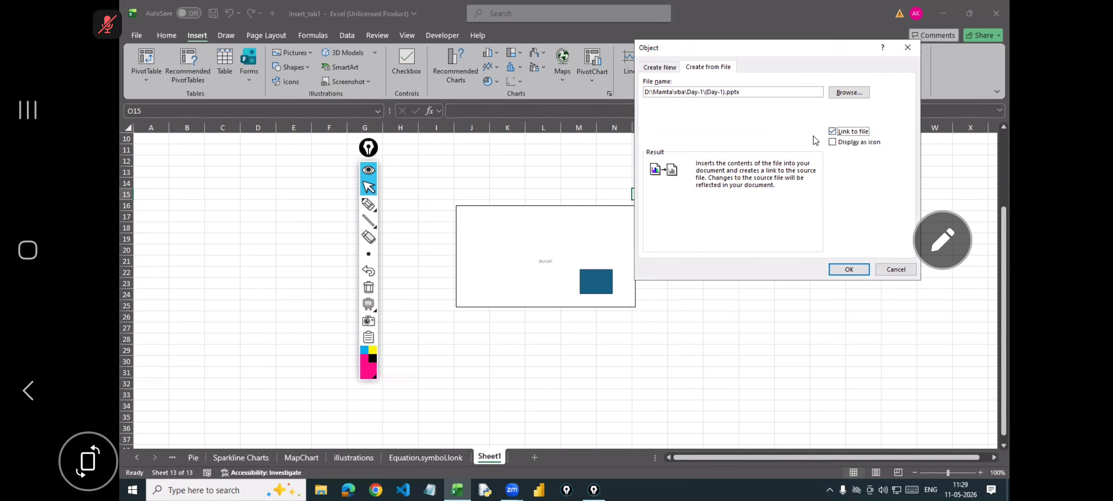
click(854, 271)
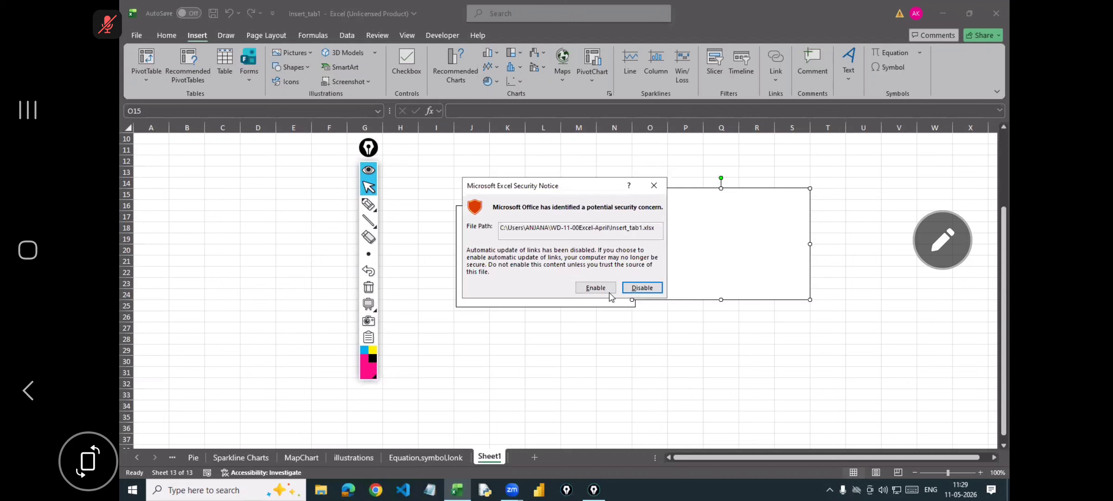
click(596, 287)
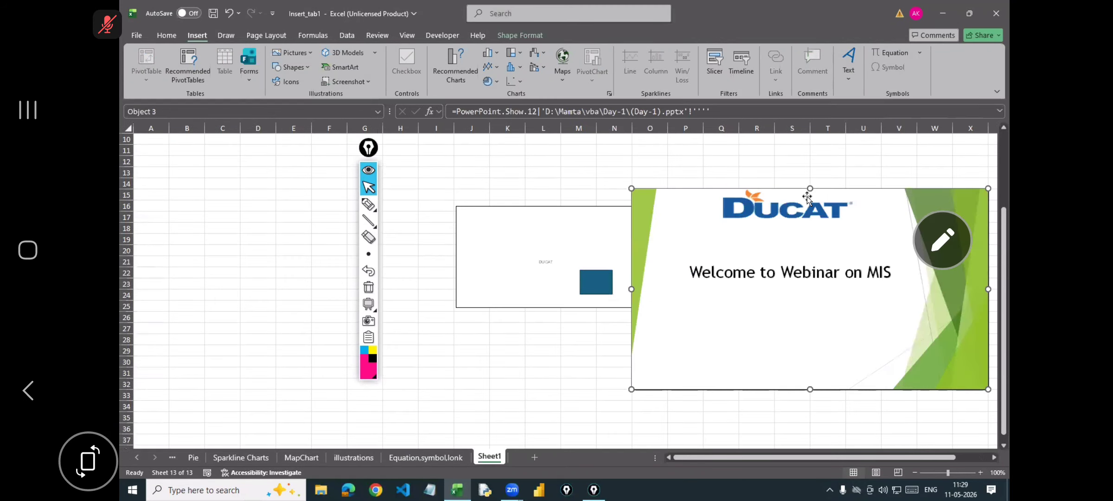
Move the embedded presentation to column B and the linked one to about K13, and open the linked presentation's object options.
drag(442, 205, 161, 199)
drag(740, 194, 595, 177)
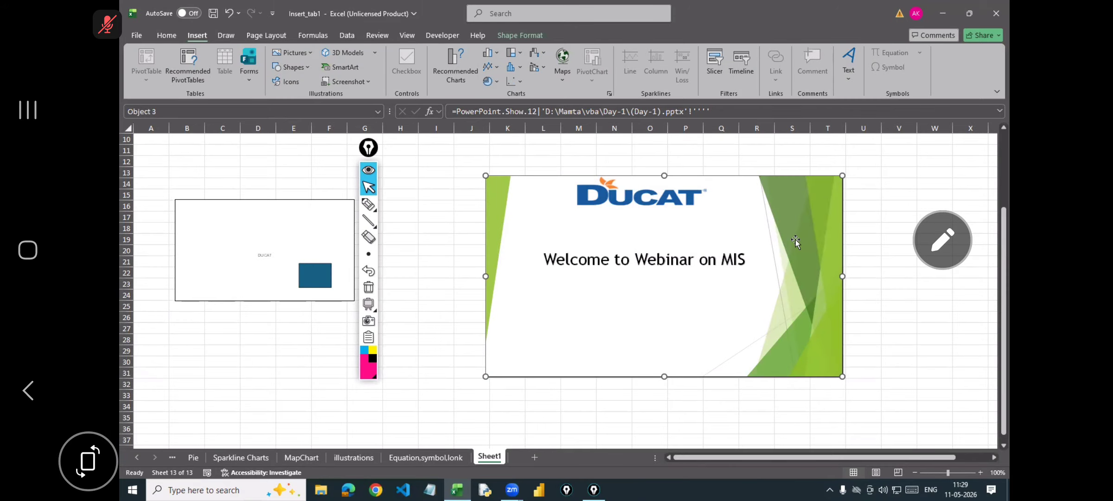
right_click(794, 217)
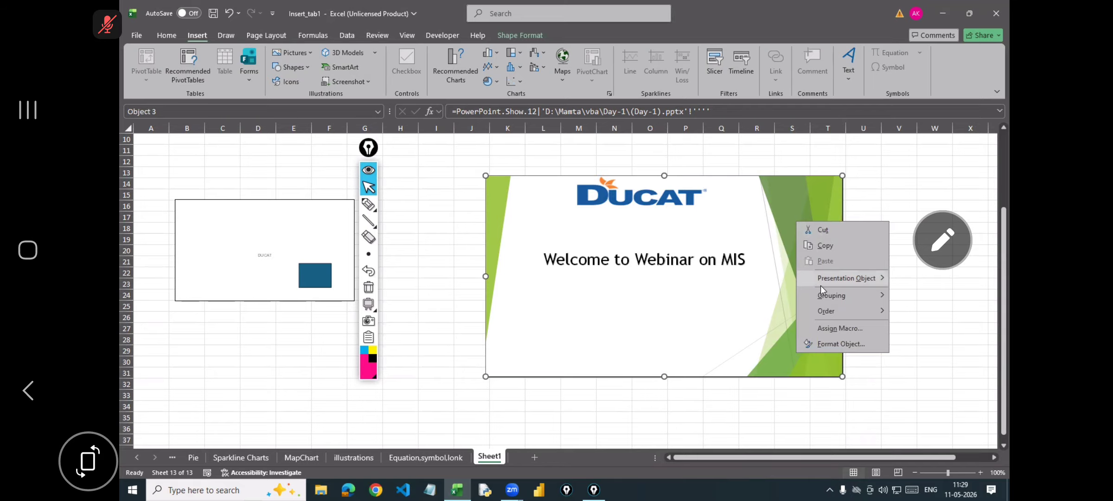
mouse_move(820, 285)
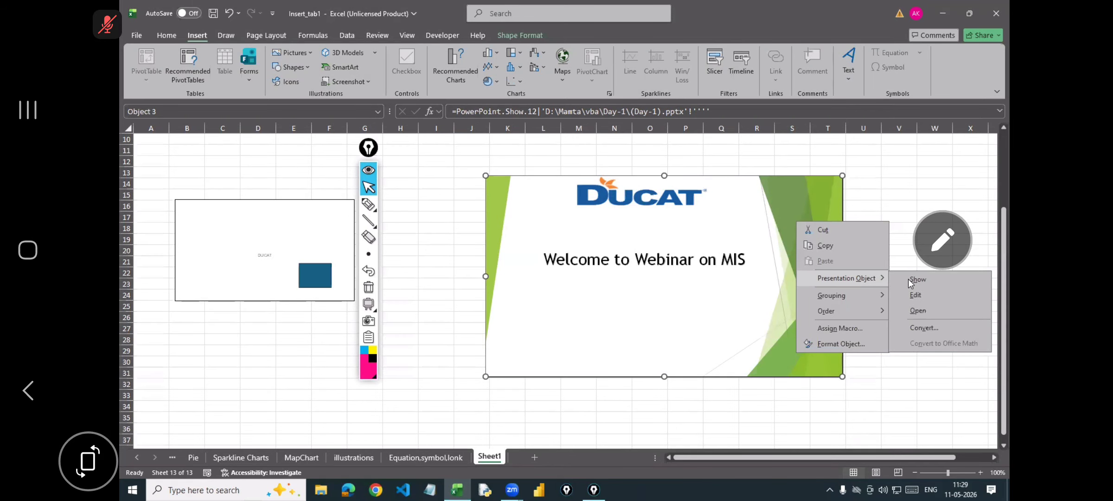
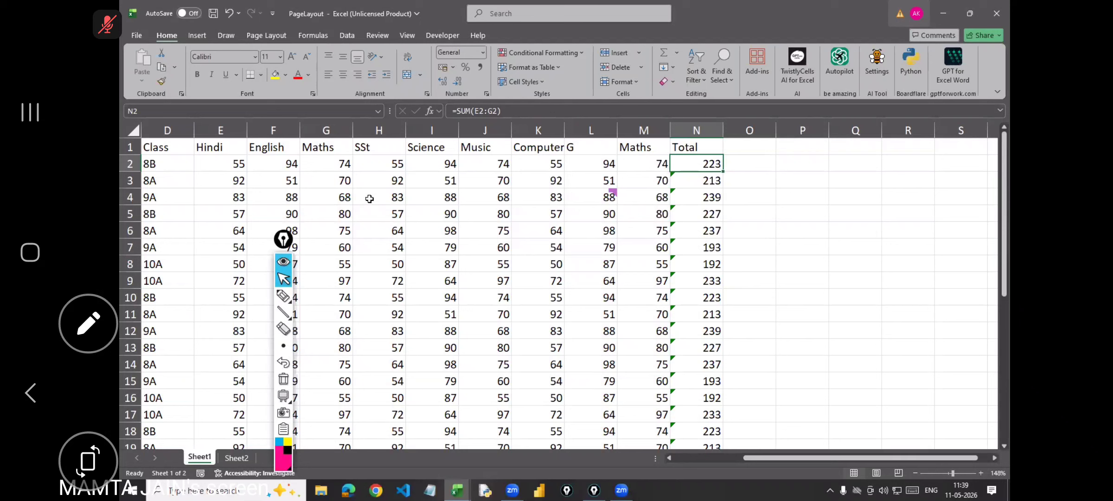
click(704, 184)
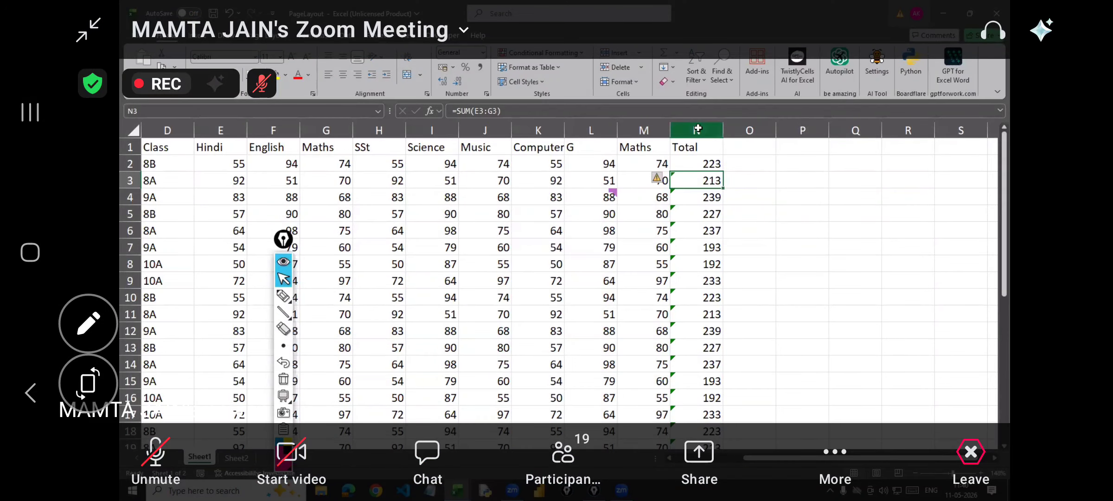
text(=sum)
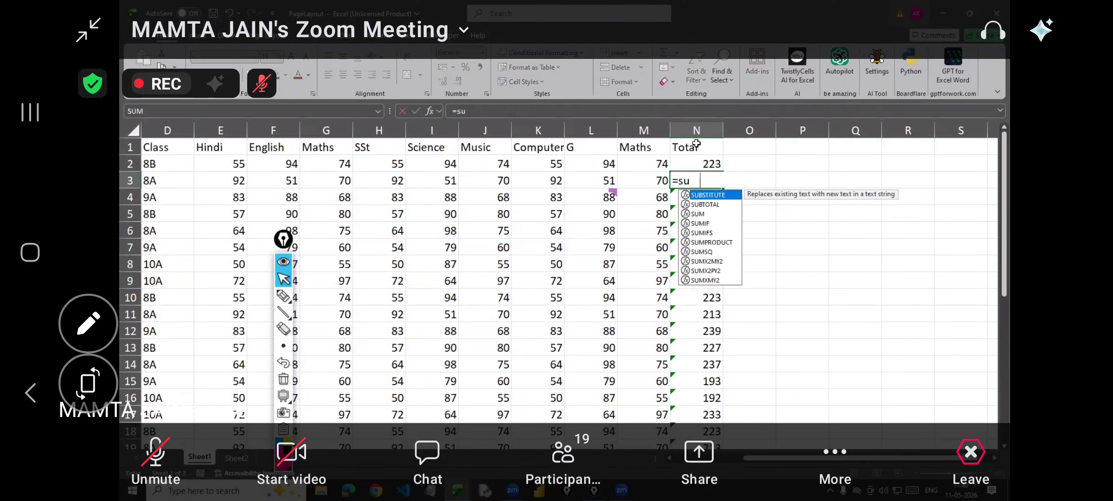
key(Tab)
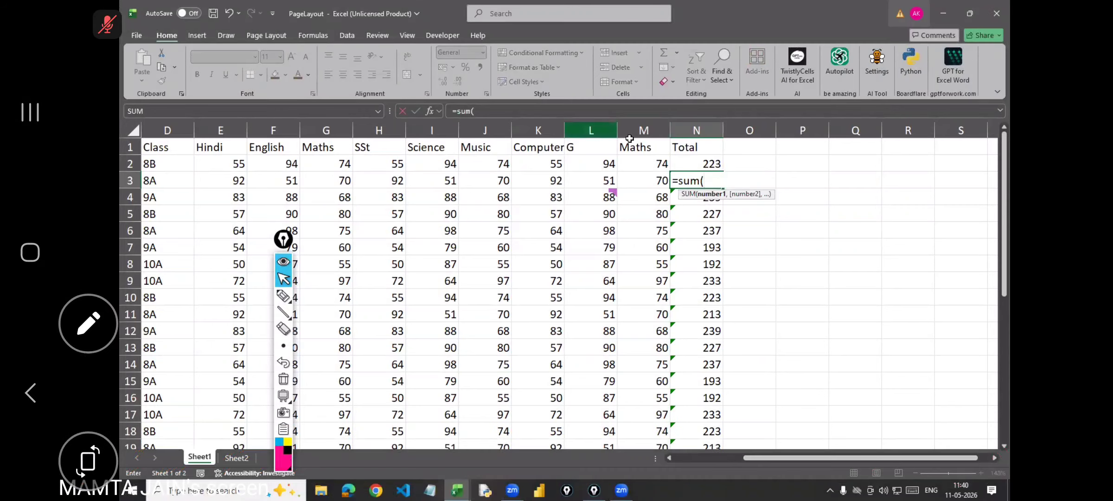
key(Escape)
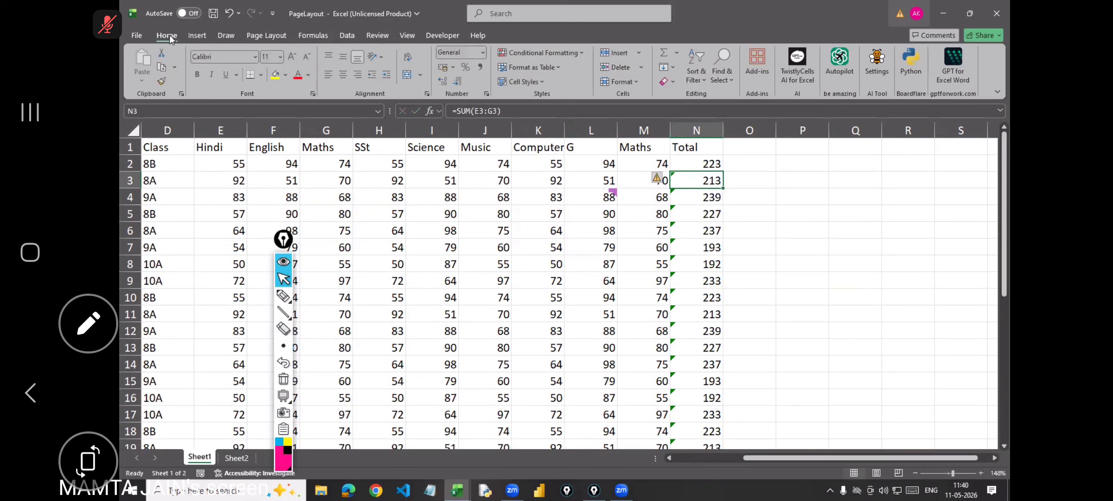
Total E3:M3 in cell N3 with AutoSum and fill the formula down the rest of the Total column.
click(676, 53)
click(686, 67)
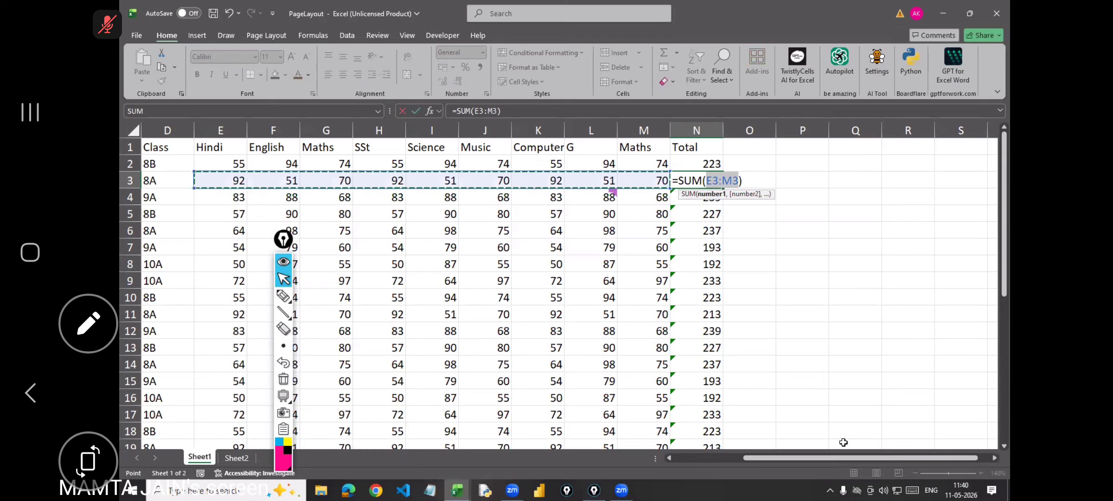
key(Return)
key(Up)
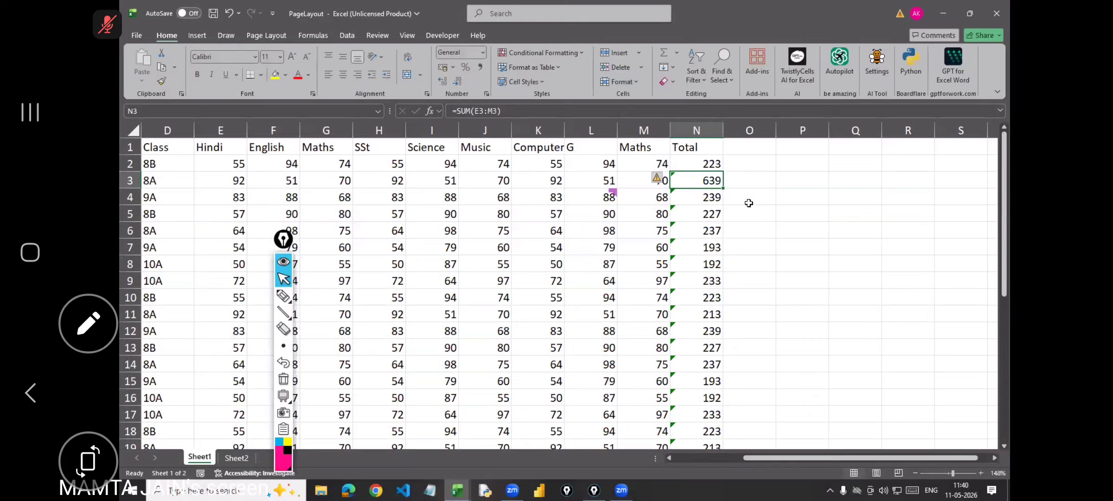
double_click(723, 187)
click(802, 213)
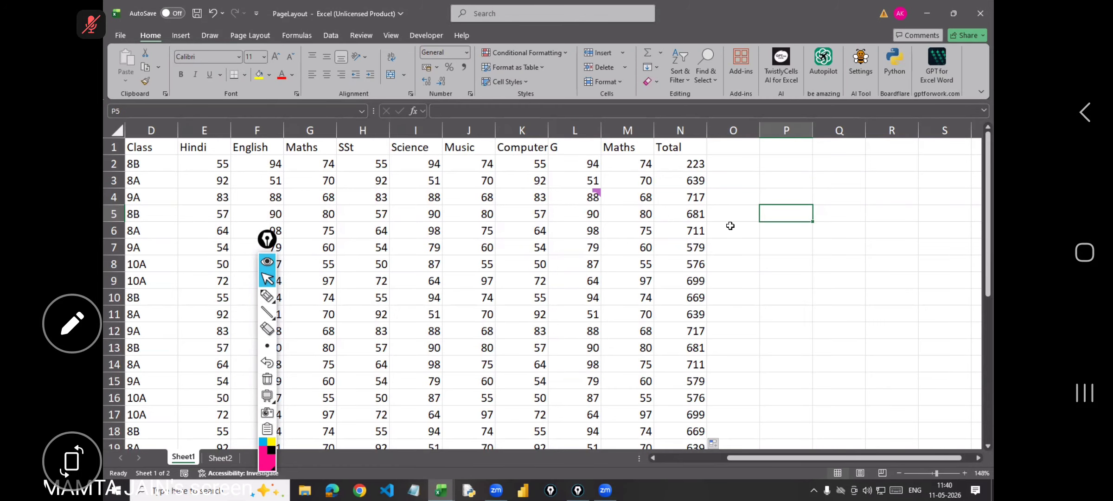
Rename the header in cell L1 to GK.
click(468, 211)
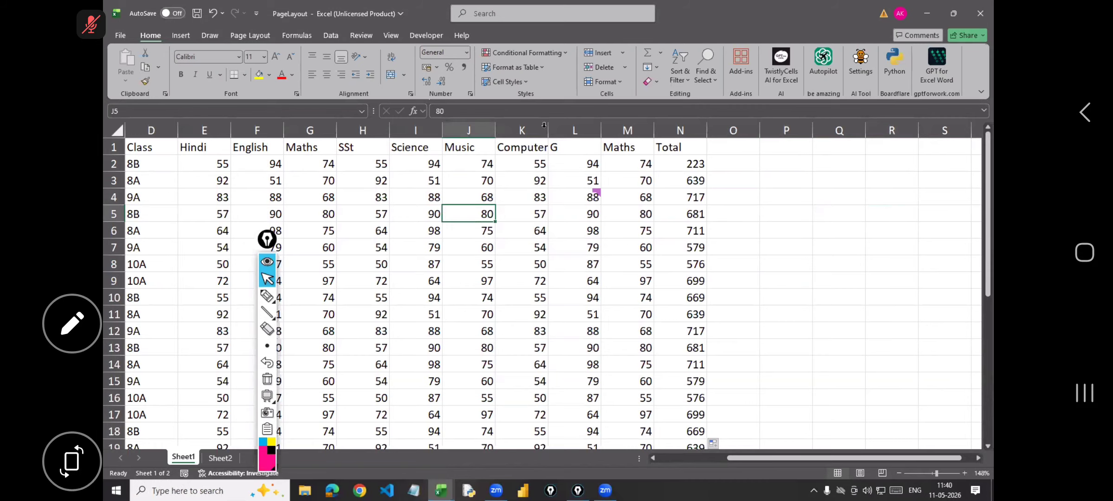
click(543, 148)
click(574, 144)
text(K)
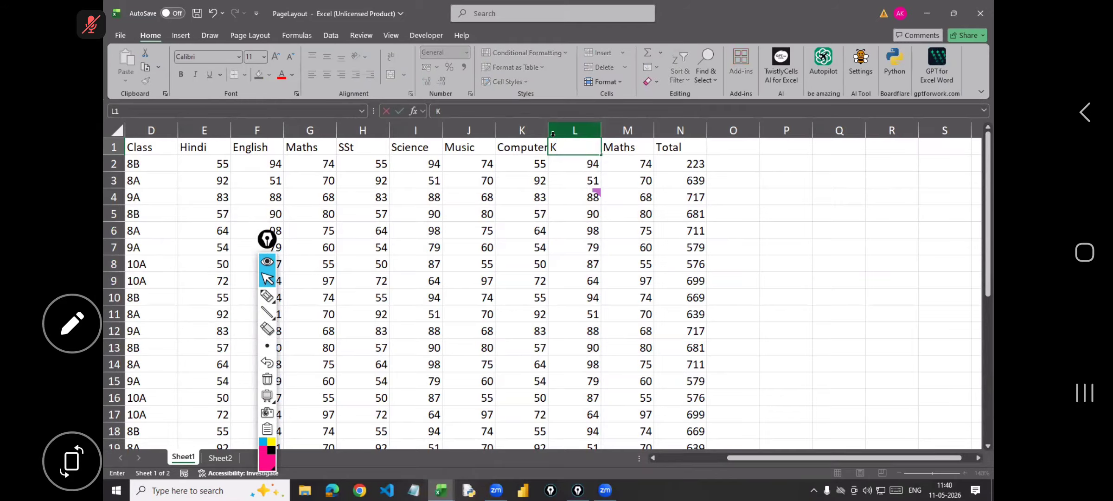
key(BackSpace)
text(GK)
key(Return)
Select the whole marks table and fill it with the lightest blue shade from the theme colors.
scroll(529, 224, down, 11)
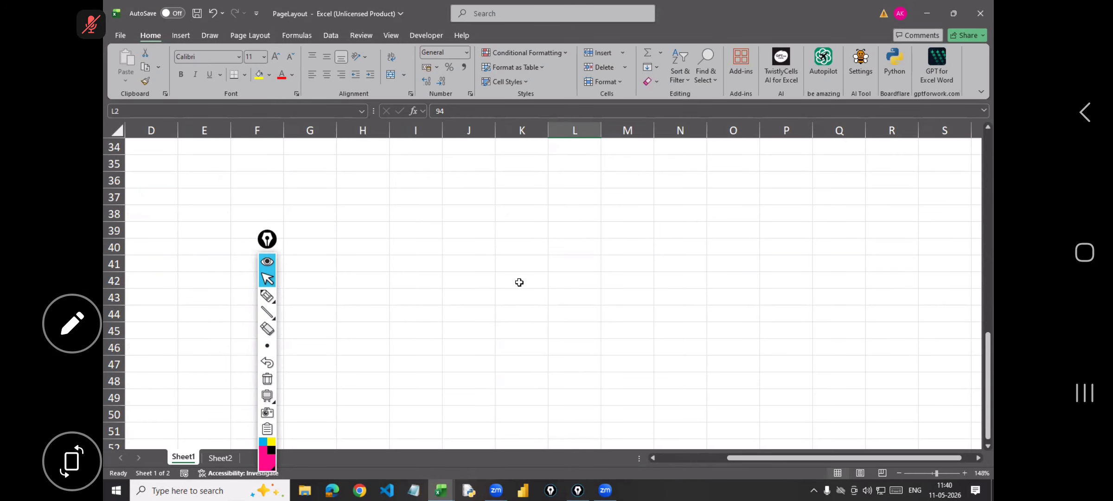
scroll(519, 282, up, 11)
key(ctrl+a)
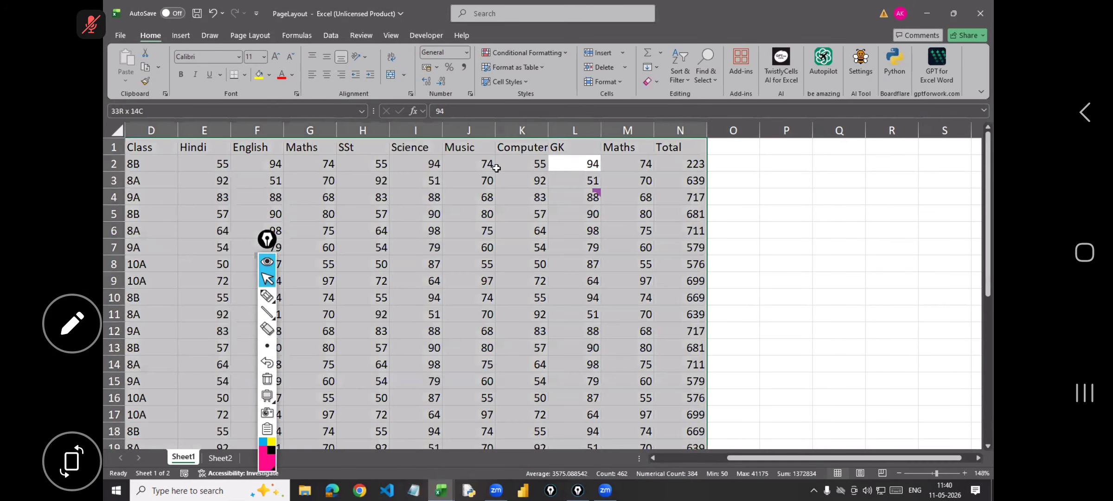
click(269, 74)
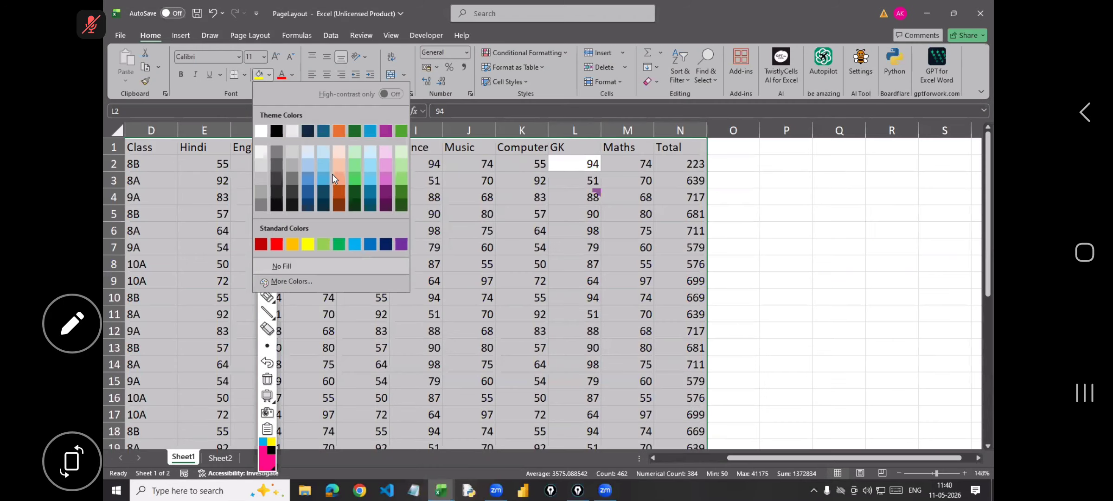
click(325, 171)
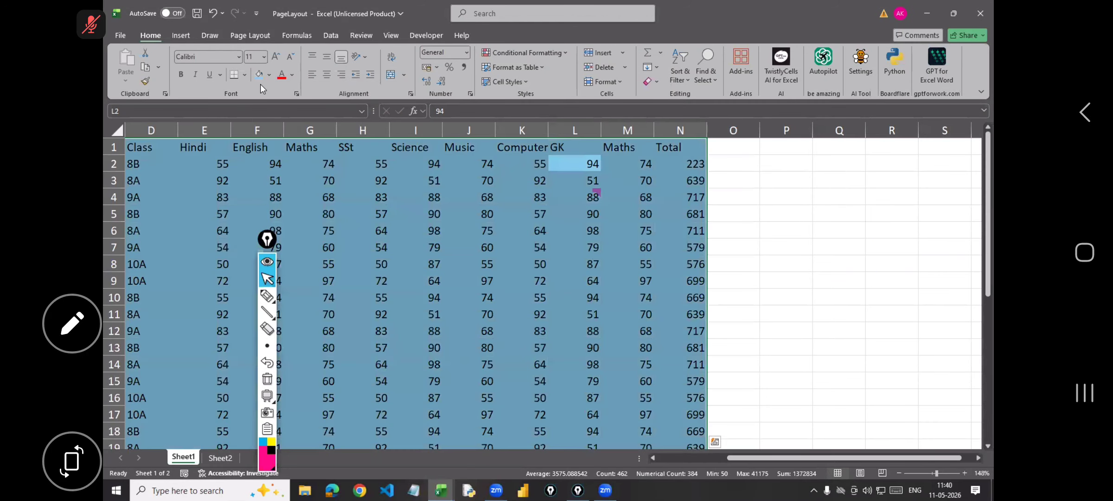
click(267, 75)
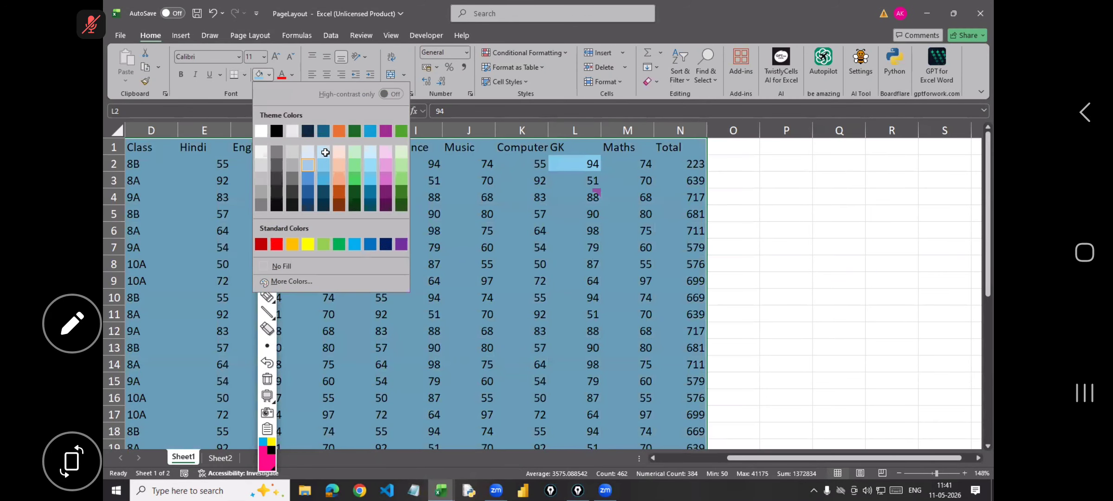
click(325, 152)
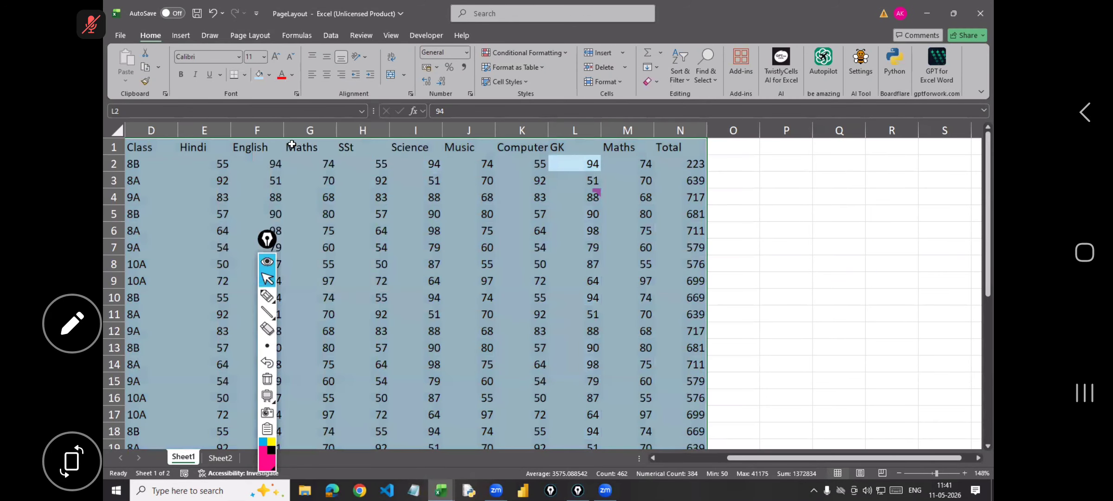
Apply all borders to every cell of the selected marks table.
click(244, 74)
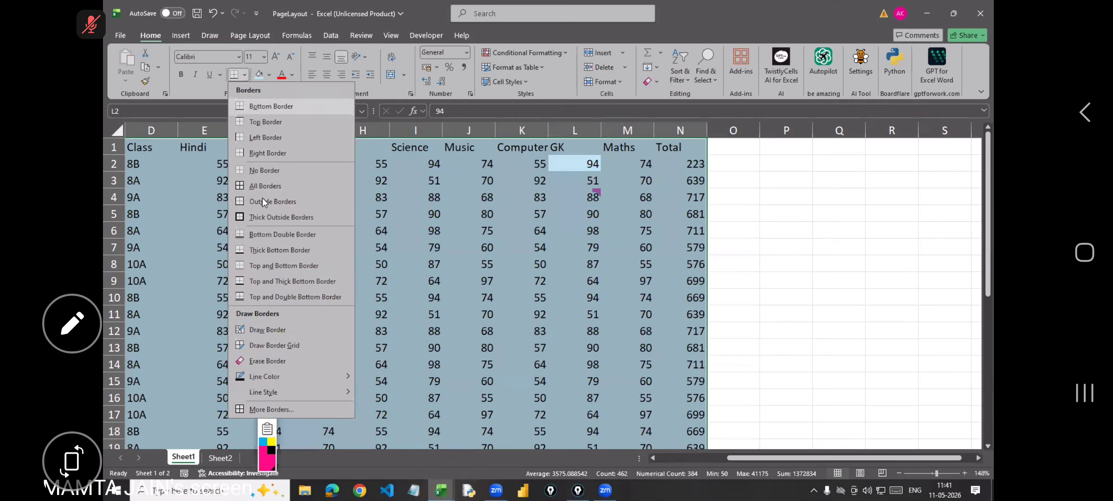
click(259, 185)
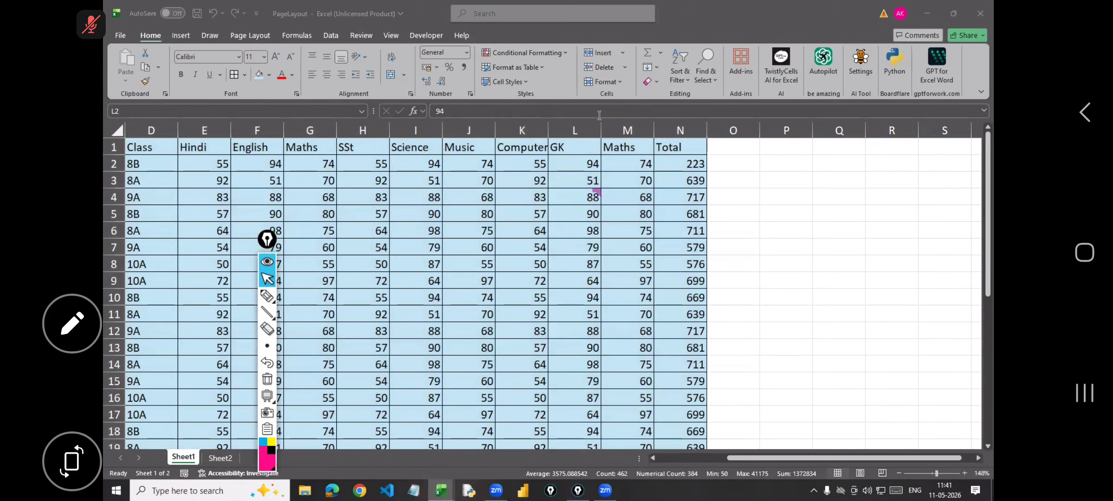
key(super+e)
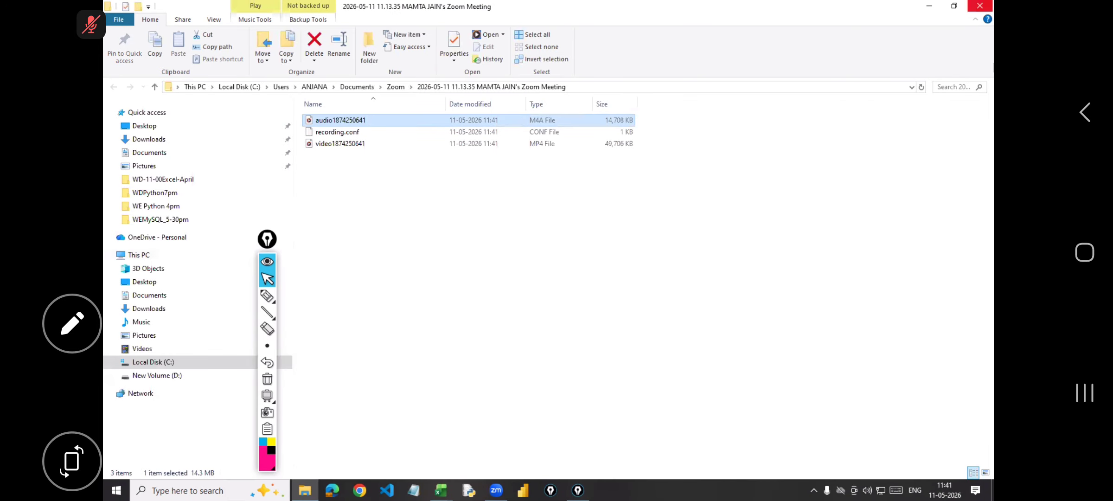
click(980, 6)
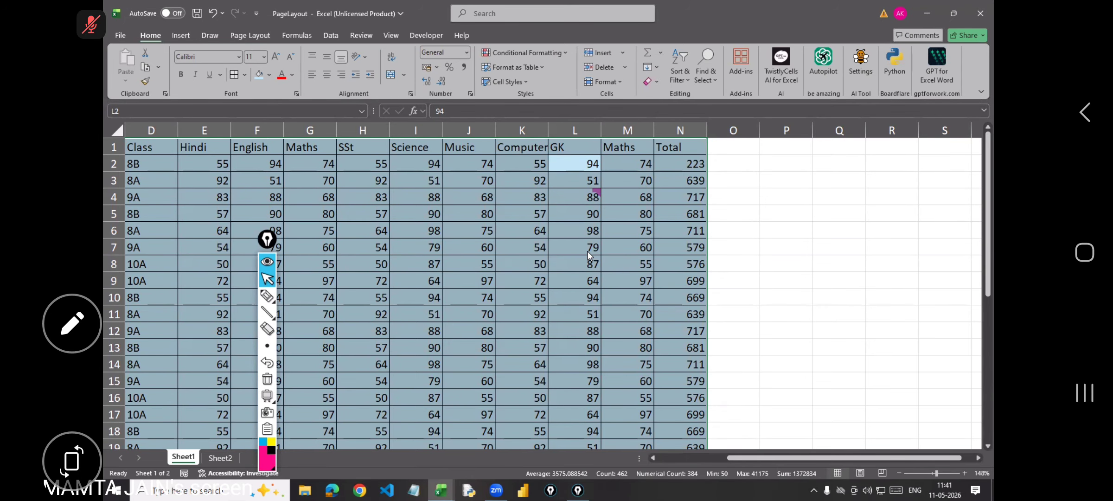
Draw a rectangle about 8.06 cm wide and 3.58 cm high over roughly H7:M13, and save the workbook.
drag(741, 457, 650, 458)
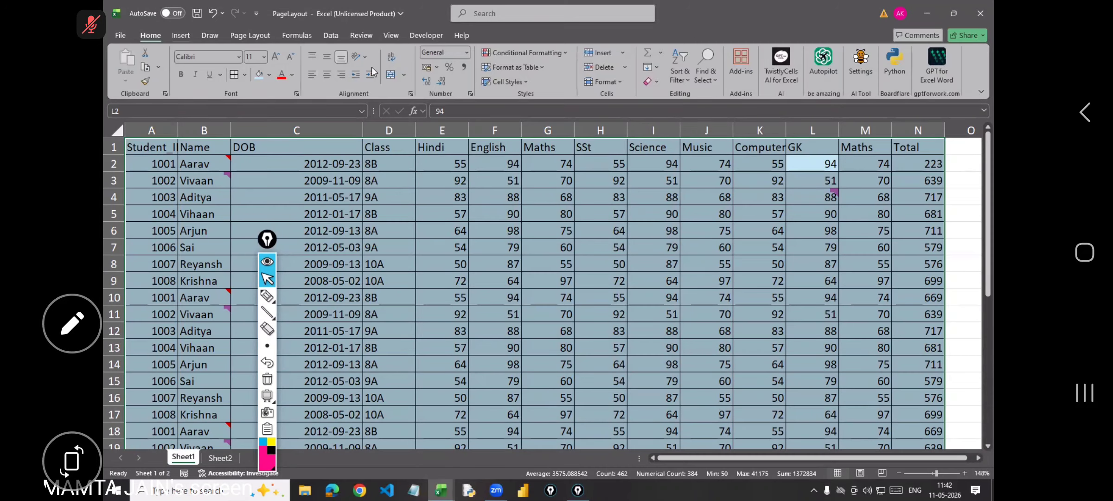
click(181, 35)
click(287, 66)
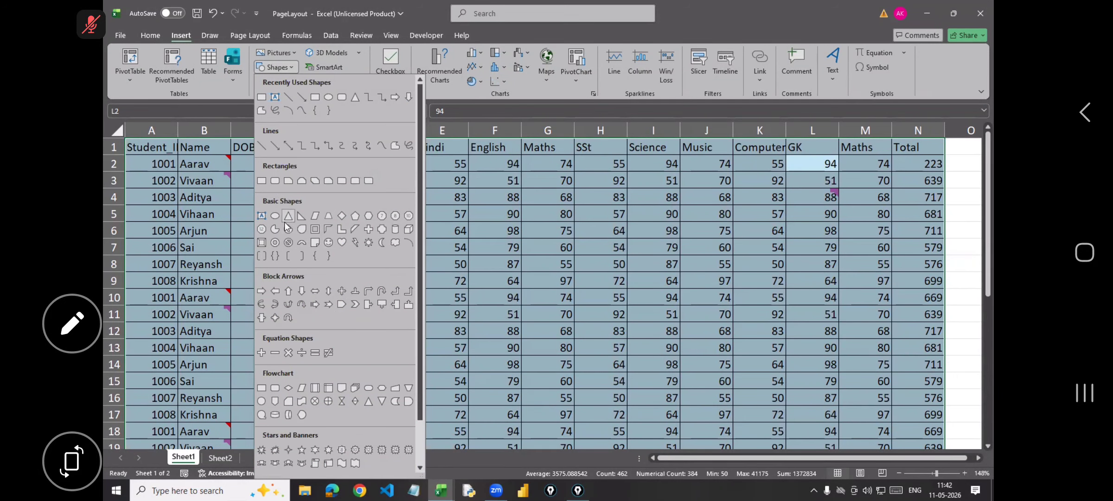
click(262, 181)
mouse_move(607, 244)
mouse_down()
mouse_move(770, 334)
mouse_move(857, 358)
mouse_up()
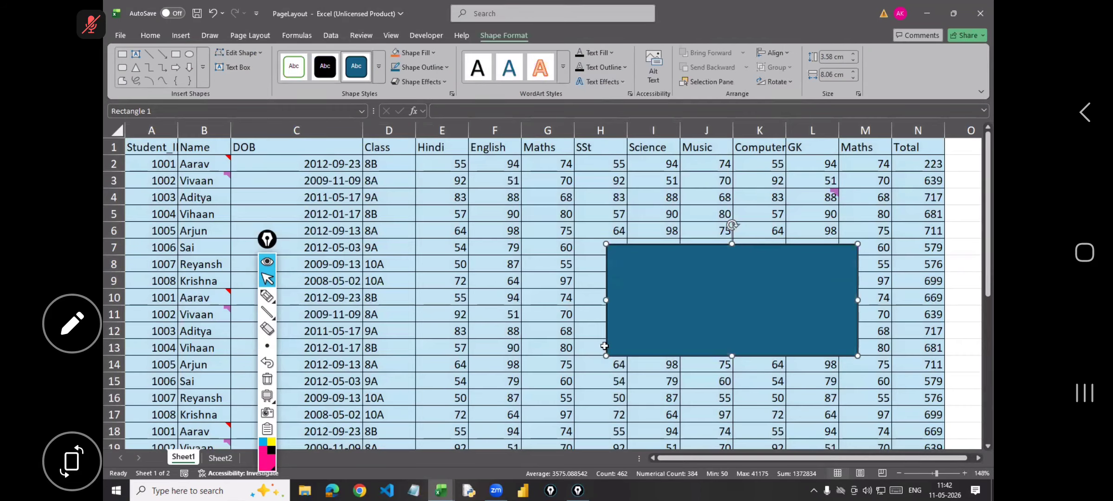
key(ctrl+s)
click(436, 296)
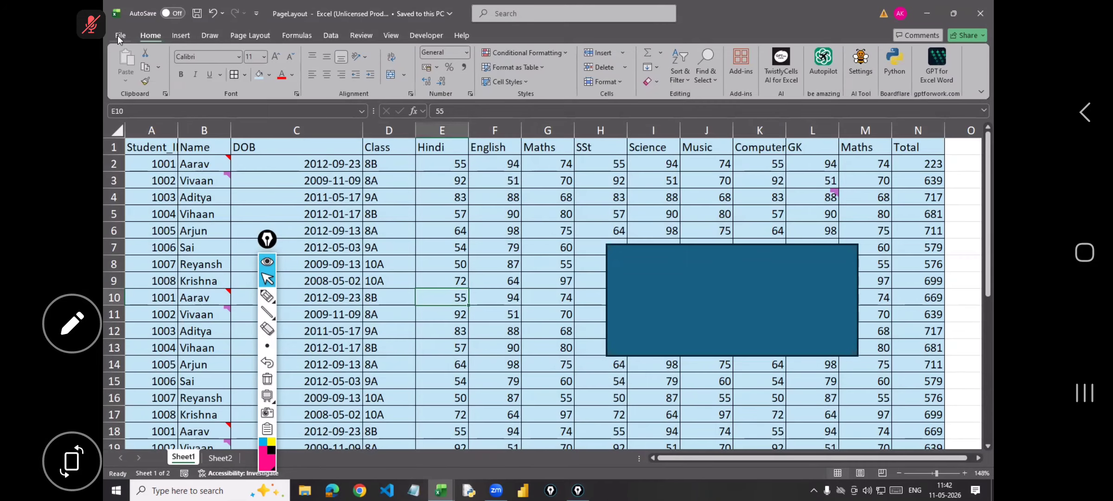
Examine both pages of the sheet's print preview to see how the table columns and rectangle split across them.
click(117, 36)
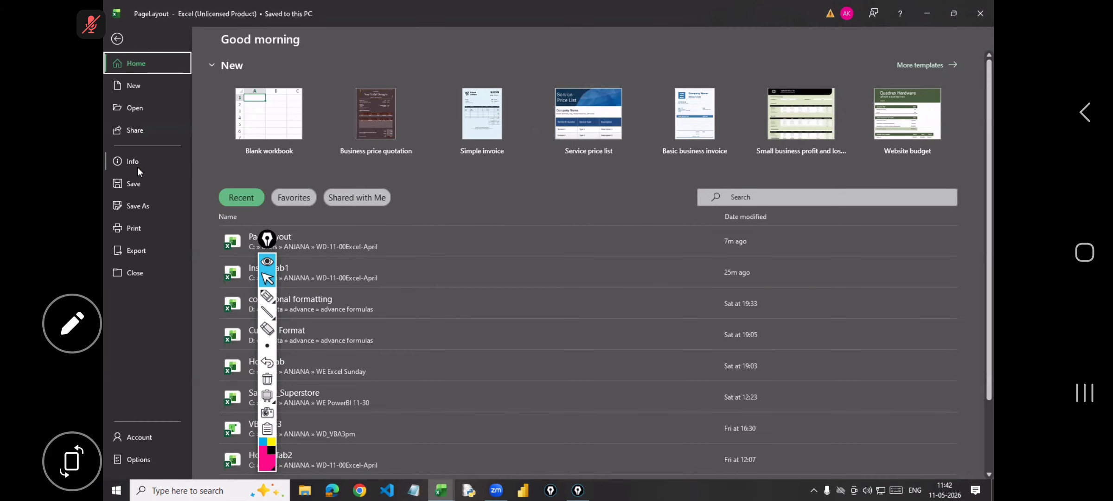
click(127, 229)
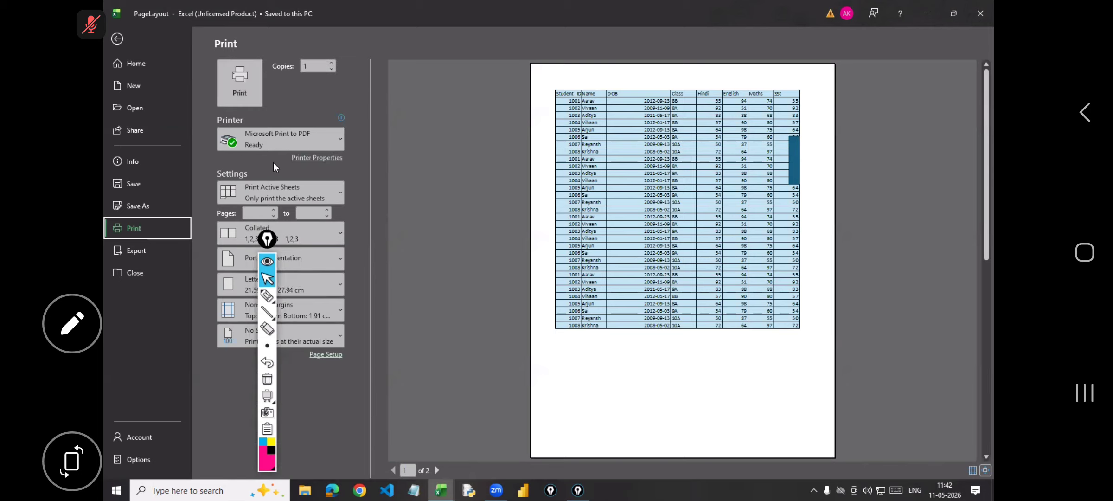
drag(264, 241, 418, 196)
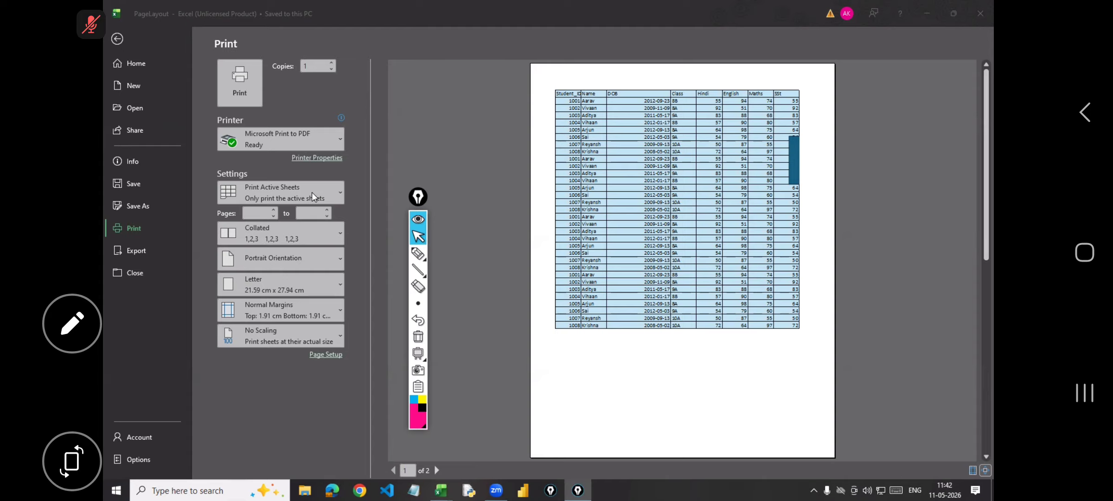
click(254, 212)
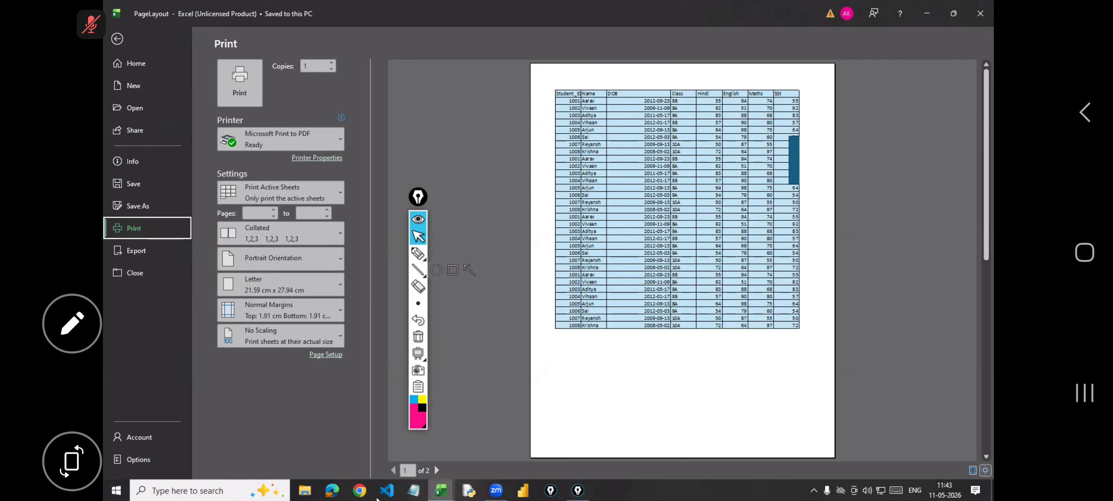
click(438, 470)
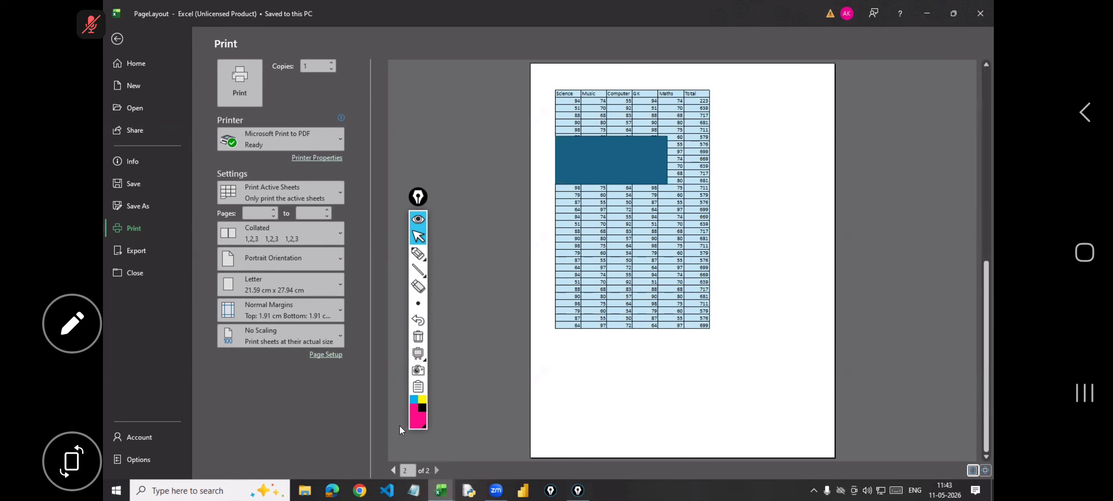
click(393, 470)
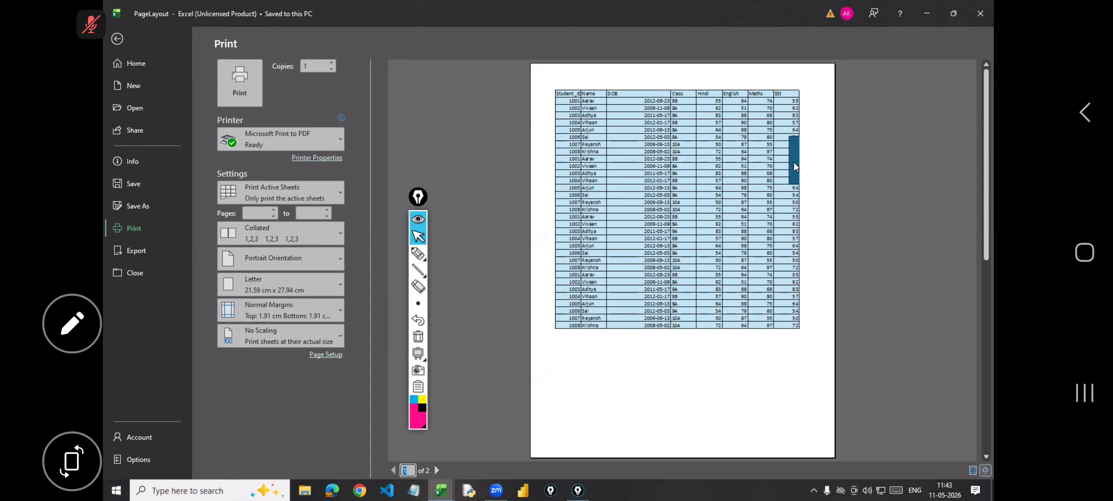
click(438, 470)
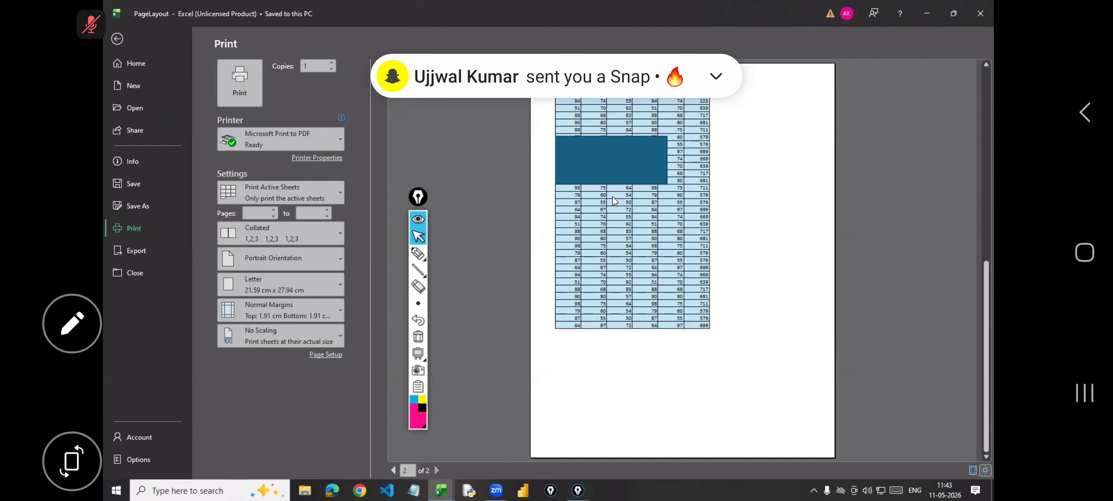
Zoom into the print preview, examine both pages down to the end of the table, and return to the worksheet.
click(706, 250)
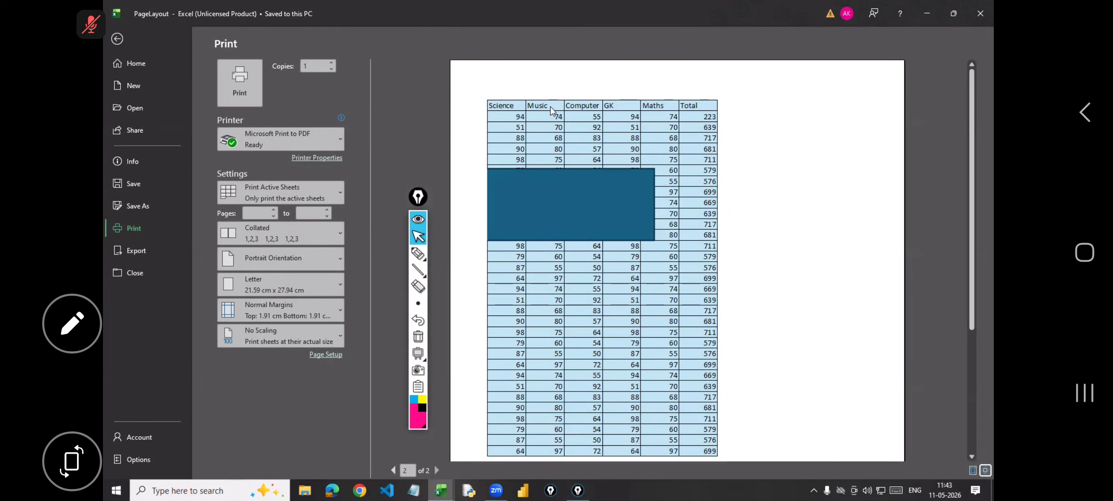
click(393, 470)
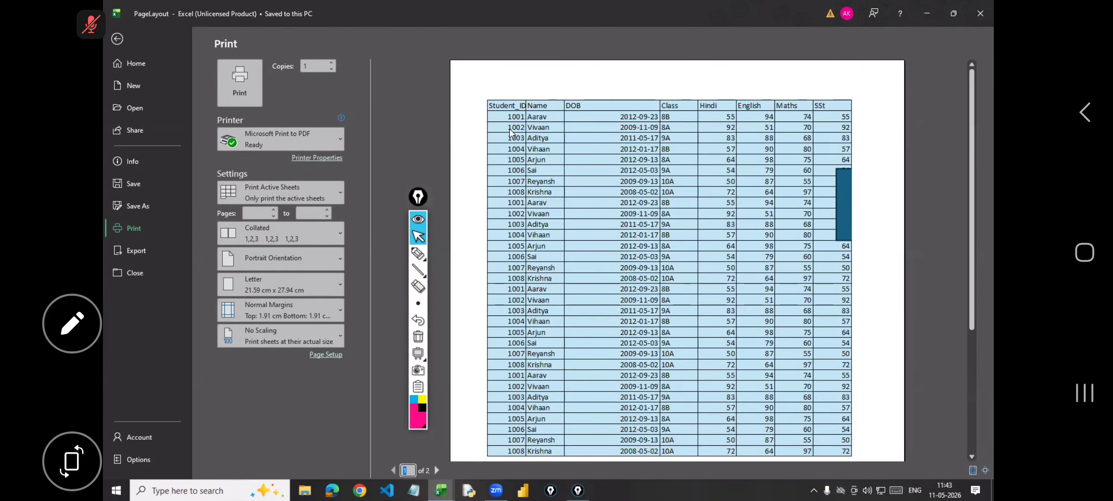
click(437, 470)
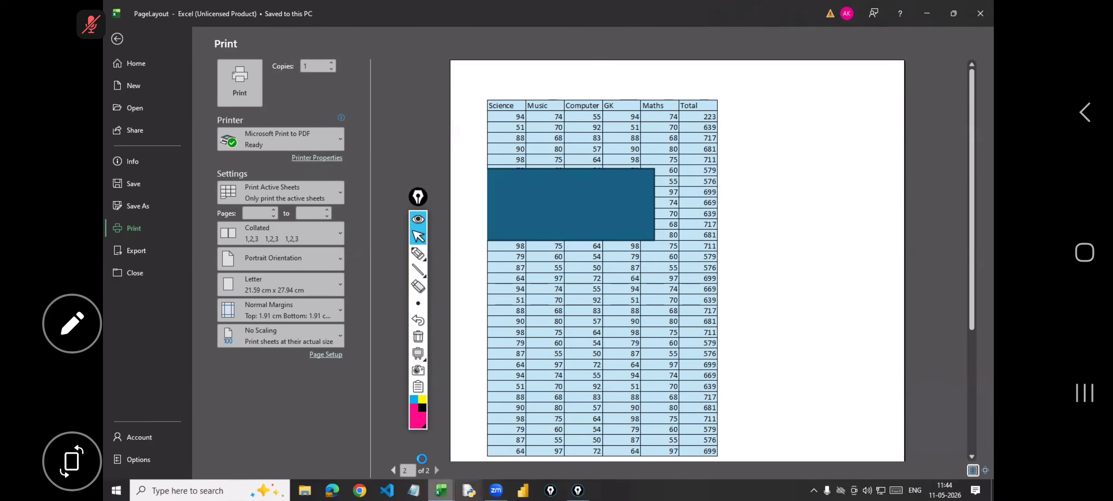
click(394, 470)
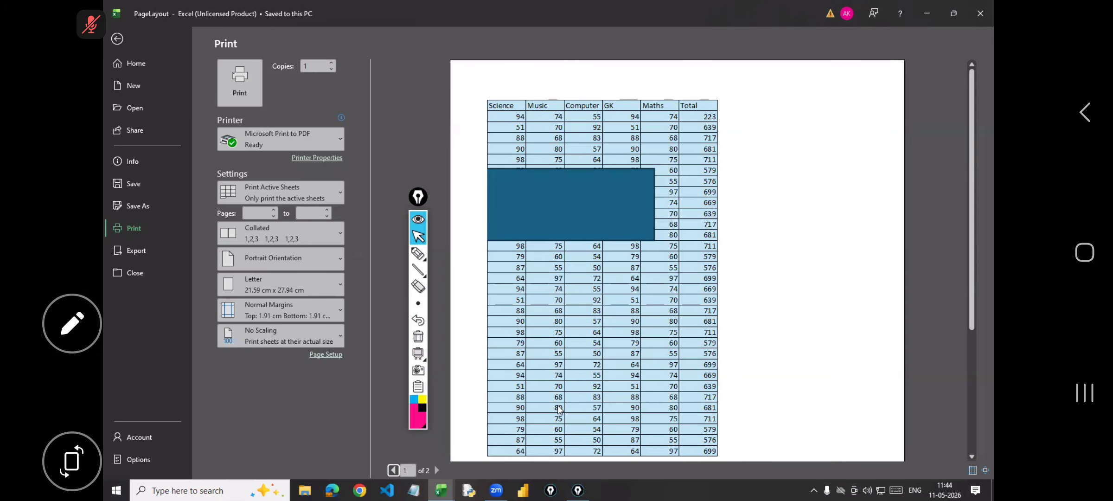
scroll(640, 392, down, 5)
scroll(668, 390, down, 2)
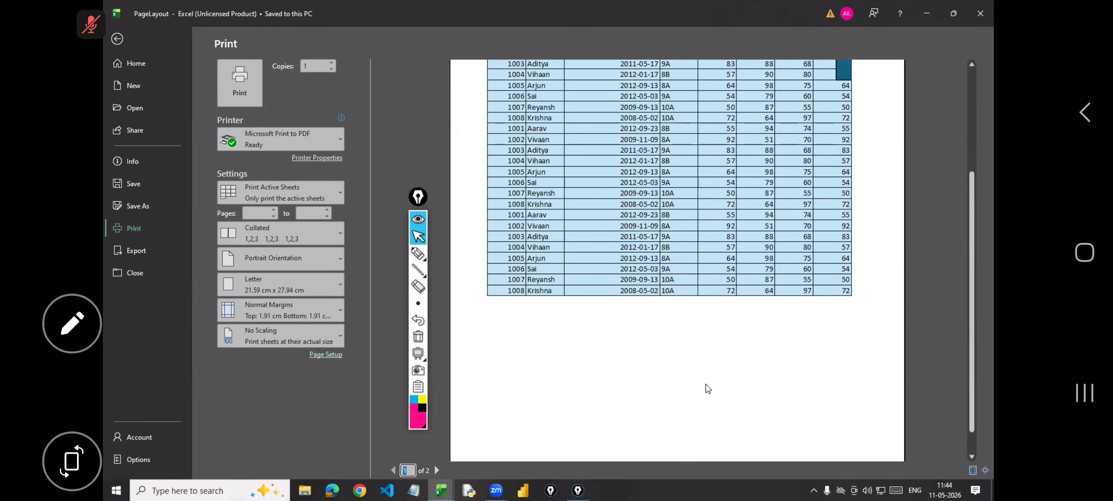
scroll(669, 388, up, 4)
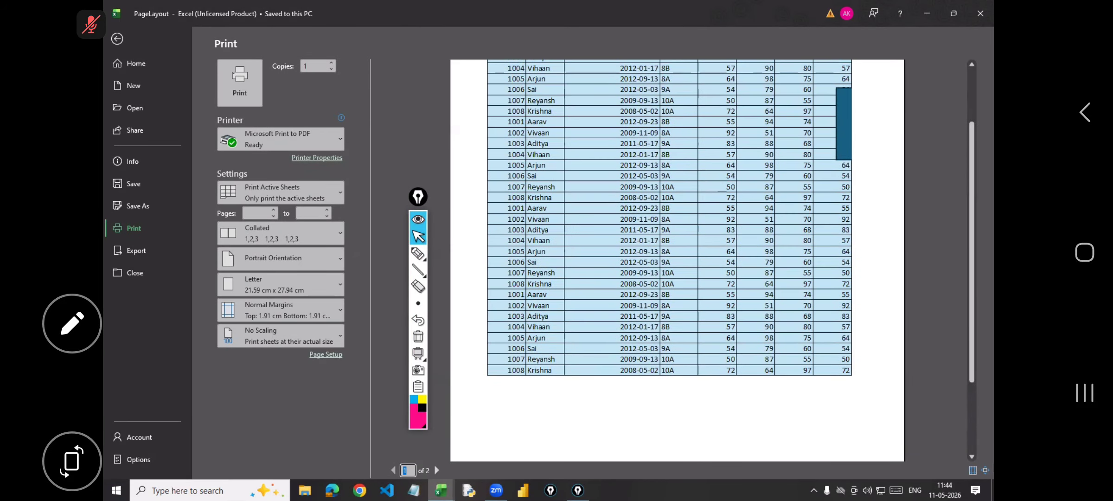
click(984, 471)
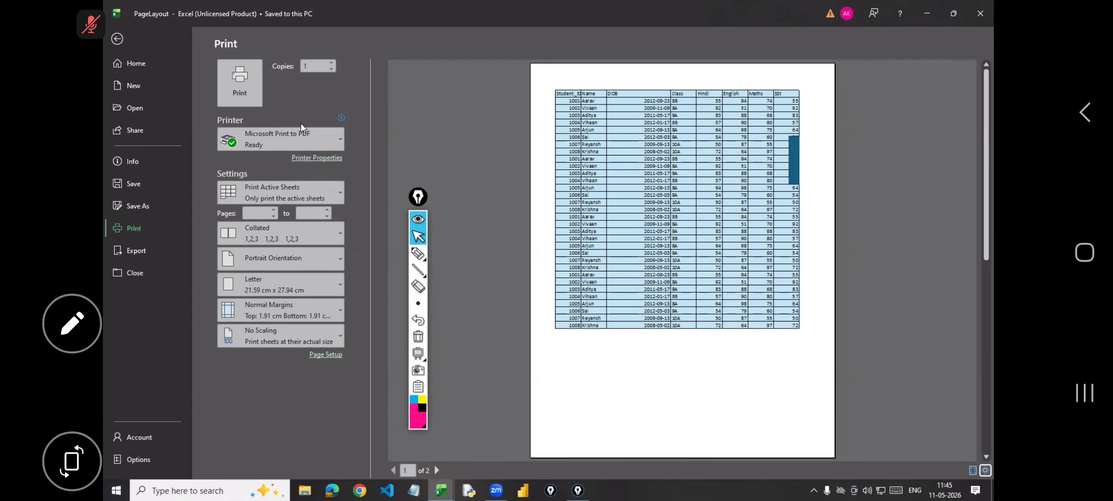
key(Escape)
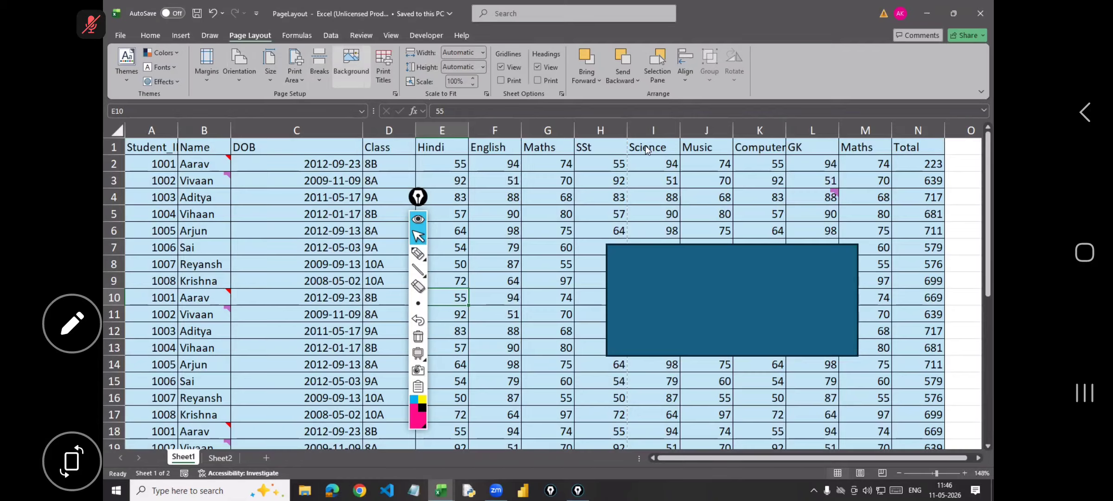
Circle the Page Setup commands with the pink annotation pen, and clear the annotation.
click(417, 253)
mouse_move(389, 45)
mouse_down()
mouse_move(361, 121)
mouse_move(179, 48)
mouse_up()
mouse_move(262, 37)
mouse_down()
mouse_move(385, 63)
mouse_move(390, 86)
mouse_up()
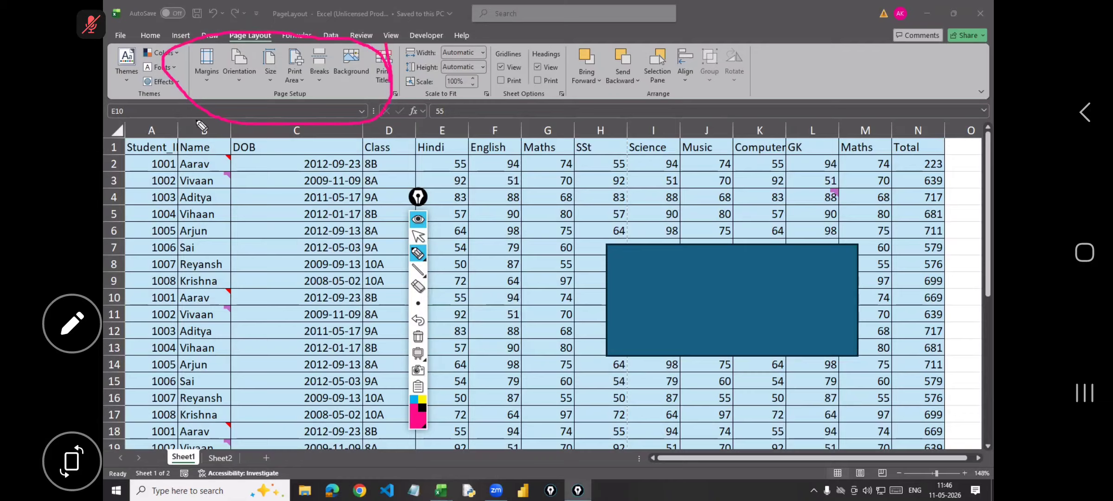
click(419, 238)
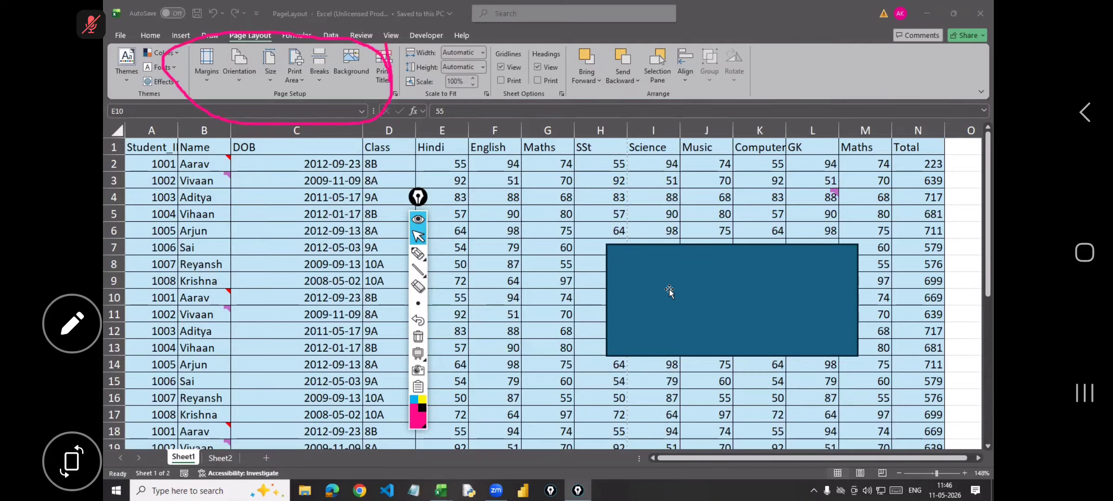
click(418, 336)
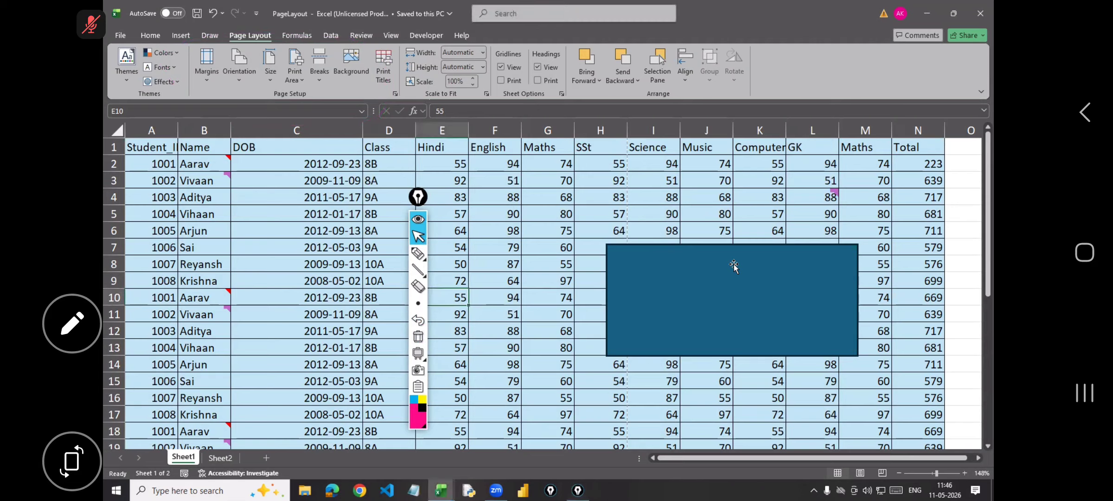
Shrink the rectangle to about 6.63 cm by 2.77 cm and move it over roughly F5:J9.
click(846, 346)
drag(860, 355, 816, 330)
drag(766, 300, 674, 261)
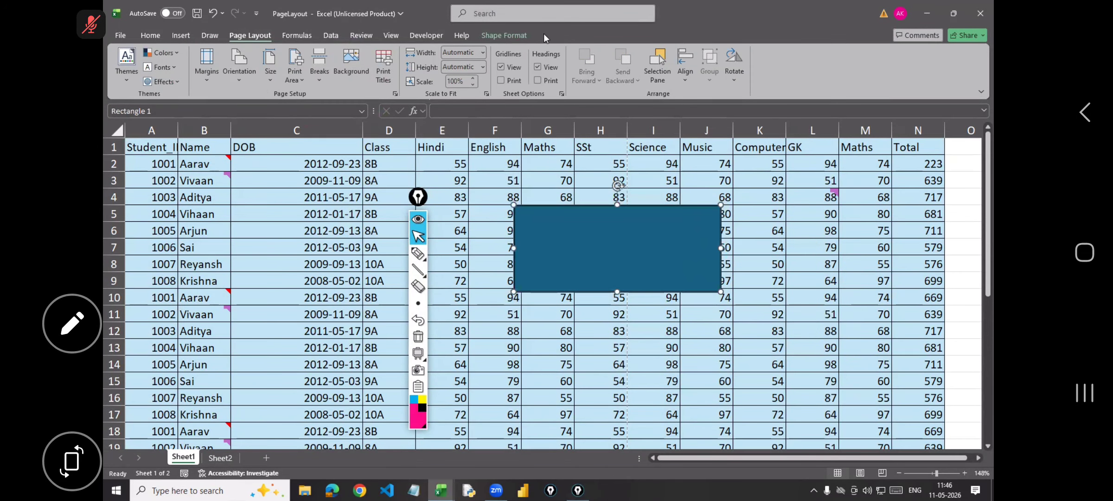
Apply the purple shape style from the fourth row of the theme styles to the rectangle.
click(516, 37)
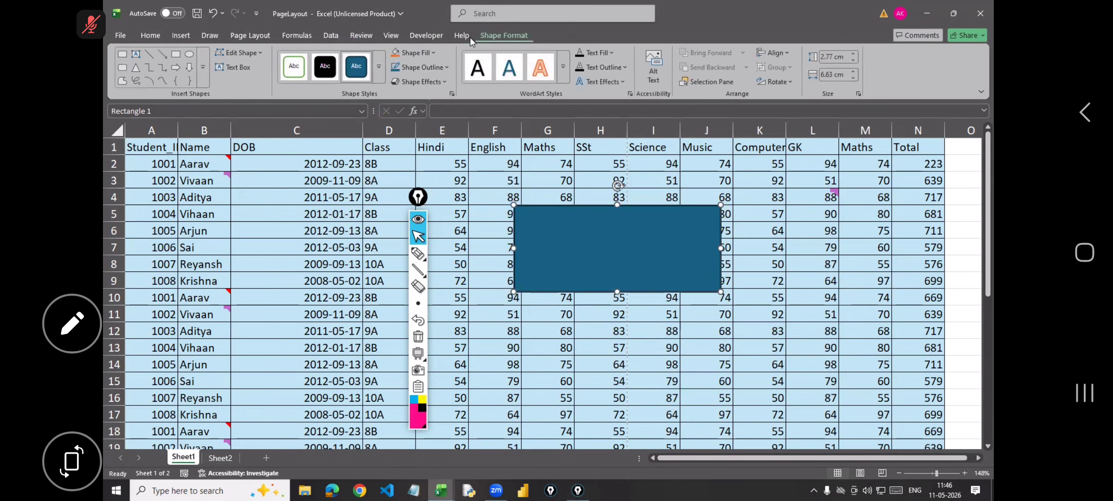
click(378, 79)
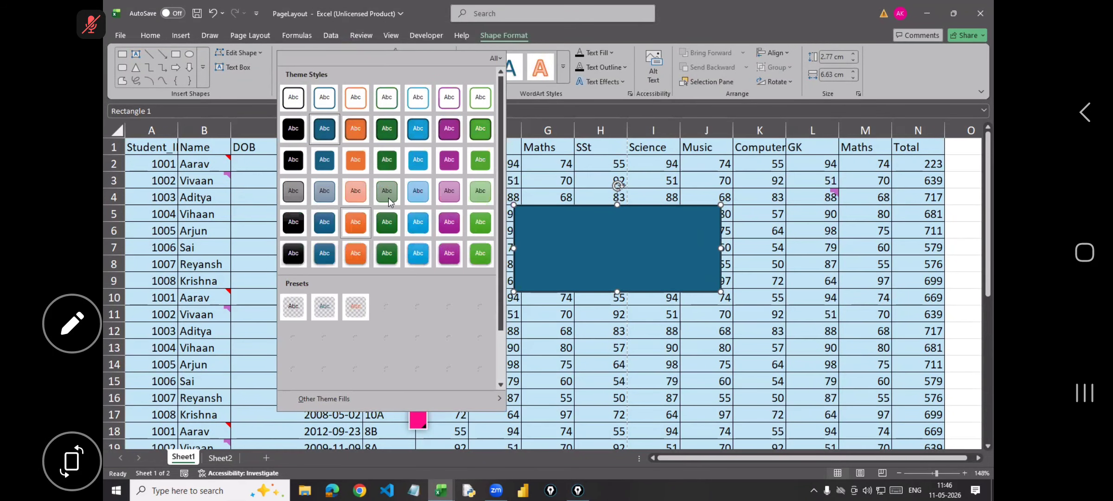
click(453, 198)
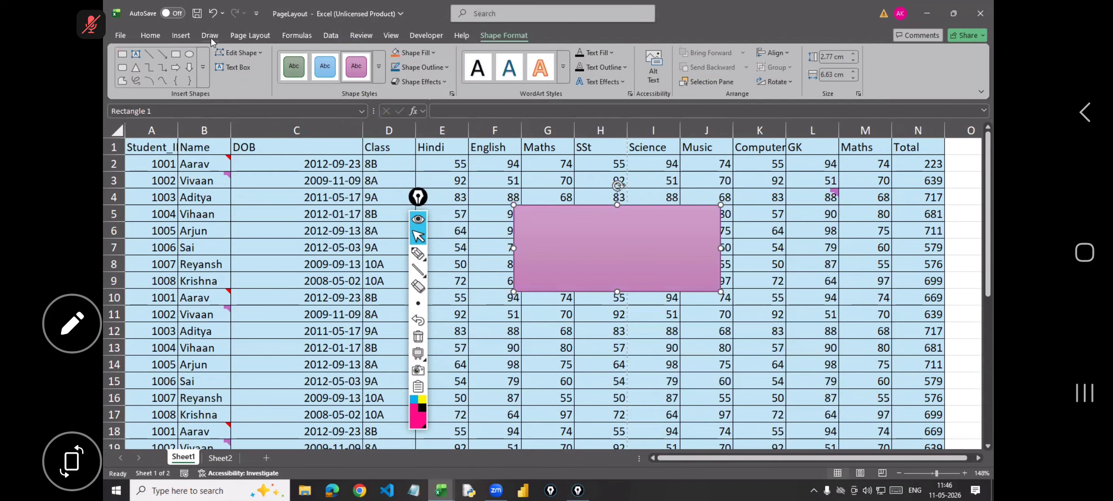
Apply the Celestial theme to the workbook and deselect the rectangle.
click(262, 35)
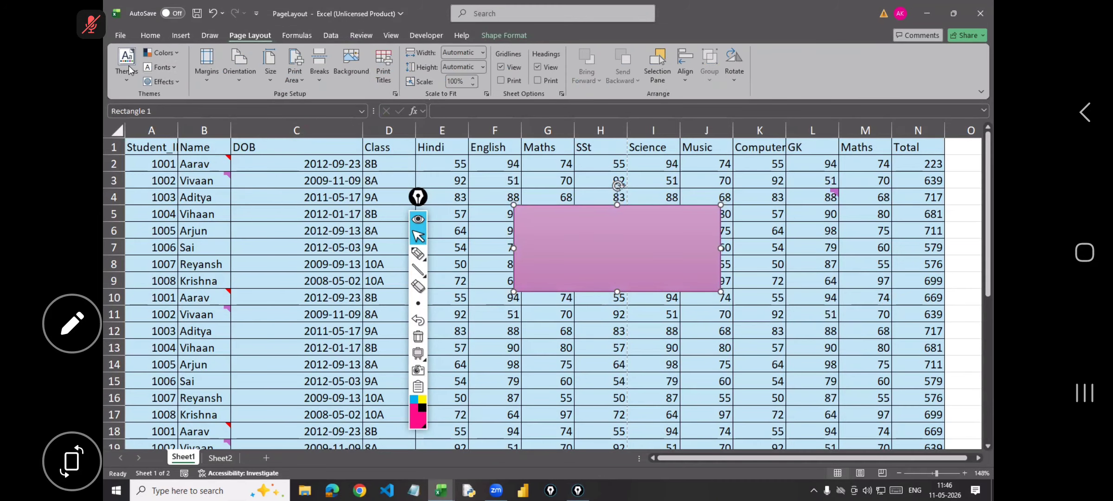
click(130, 75)
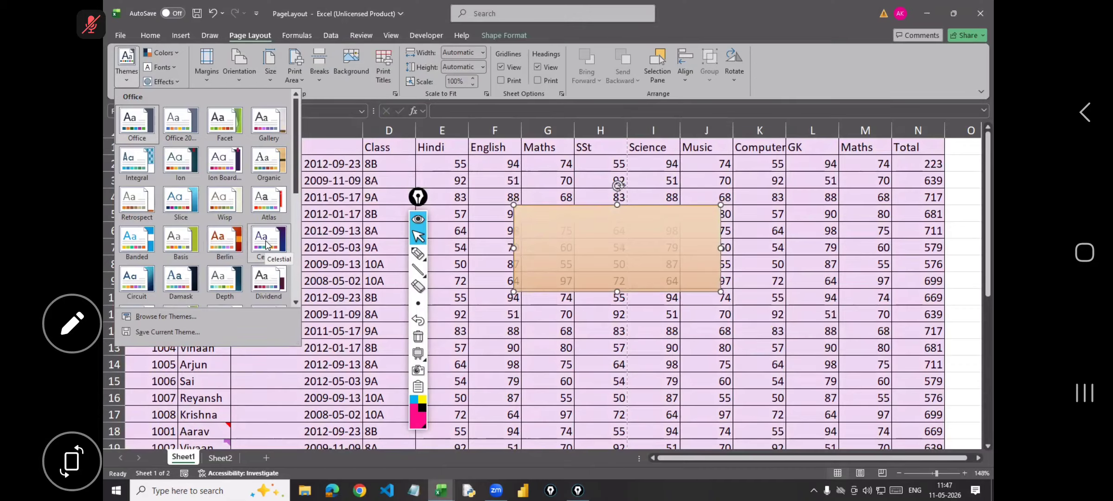
key(Escape)
key(Escape)
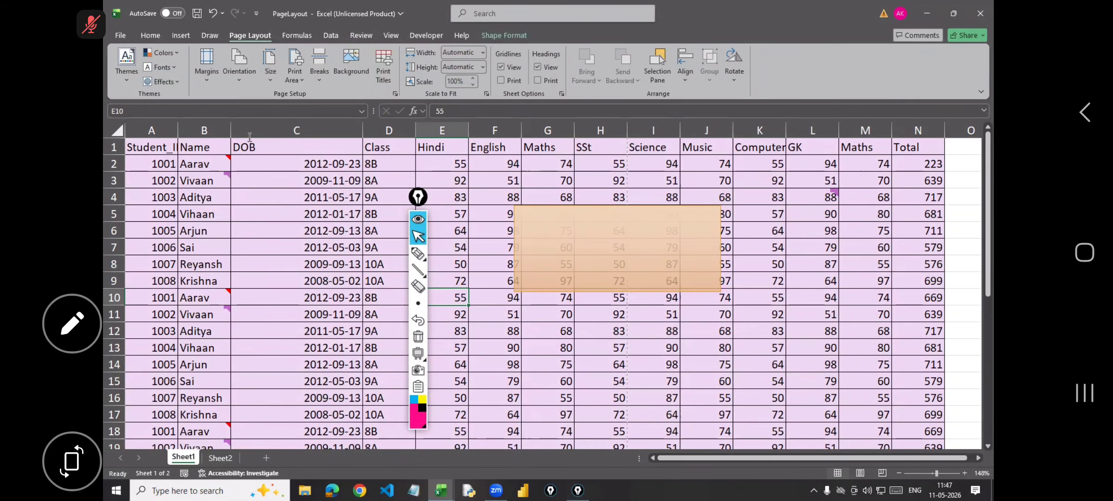
Change the workbook's theme colors to the Yellow color set.
click(127, 65)
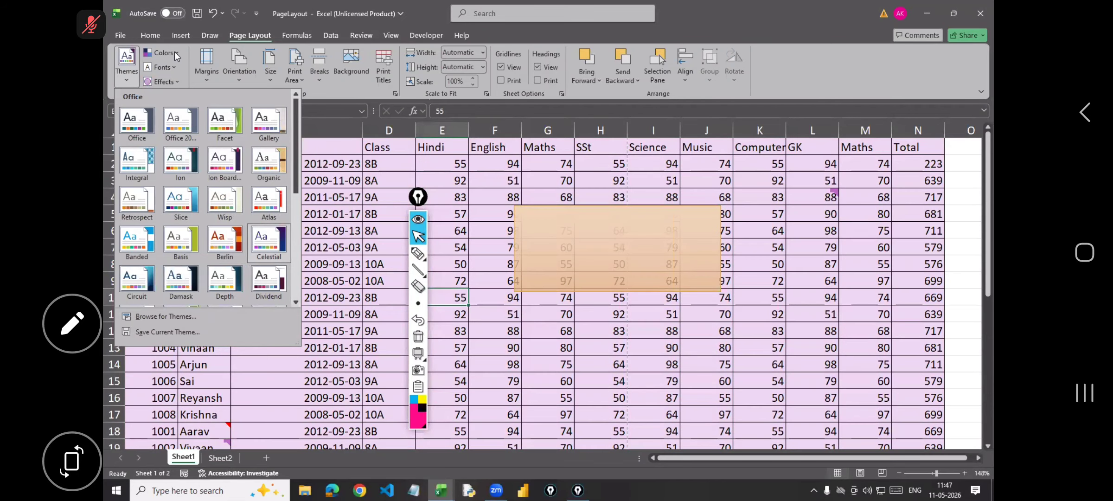
click(175, 52)
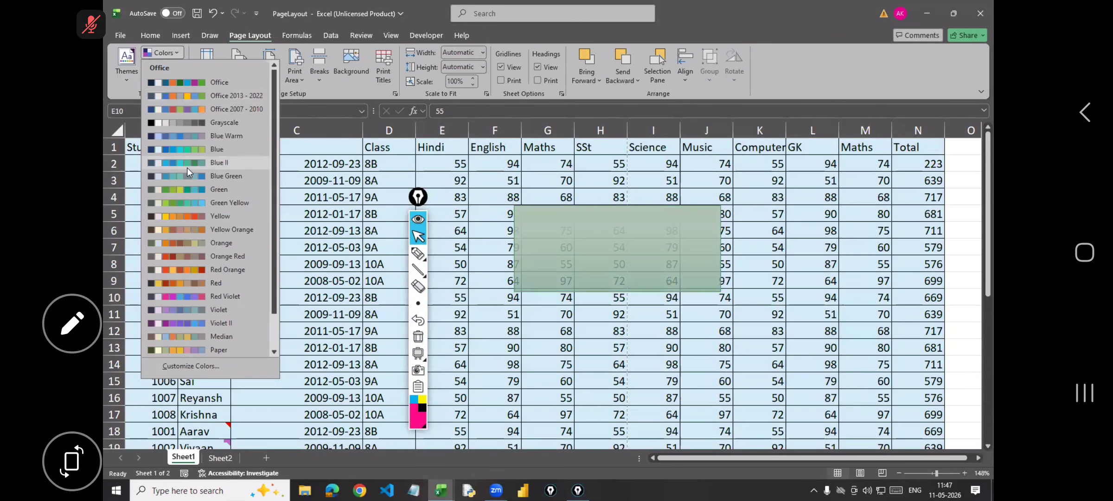
click(188, 217)
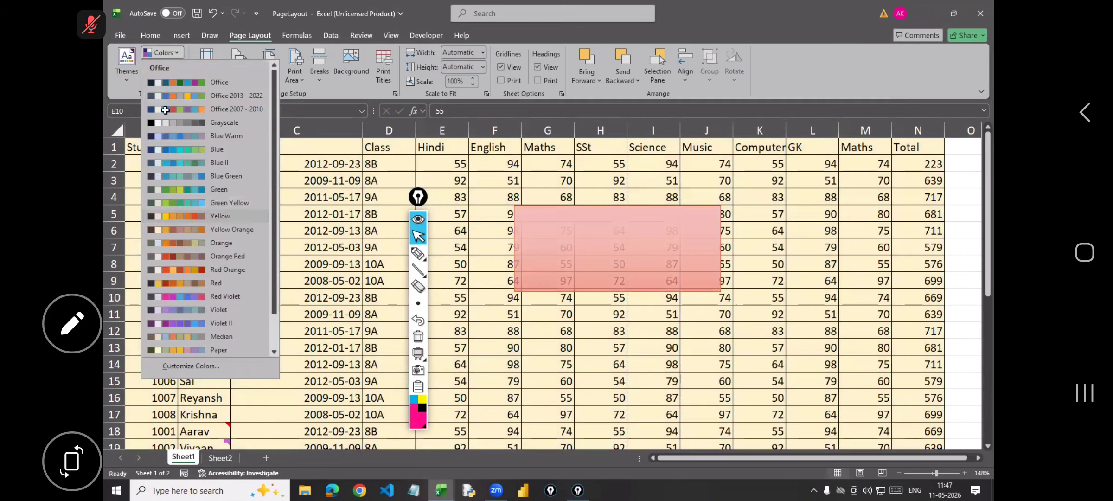
Apply the Franklin Gothic theme fonts and a theme effect that gives the rectangle a flat, solid fill.
click(168, 69)
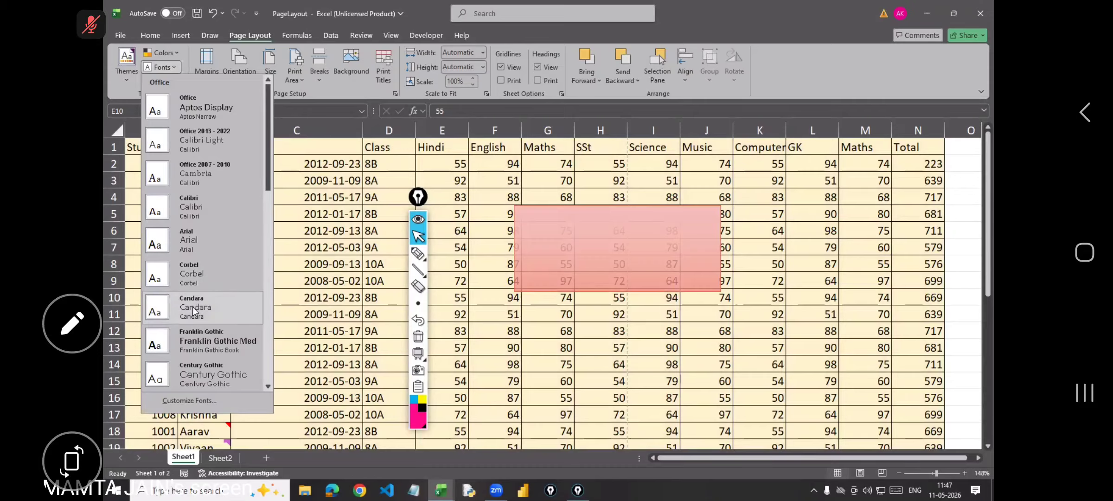
click(196, 338)
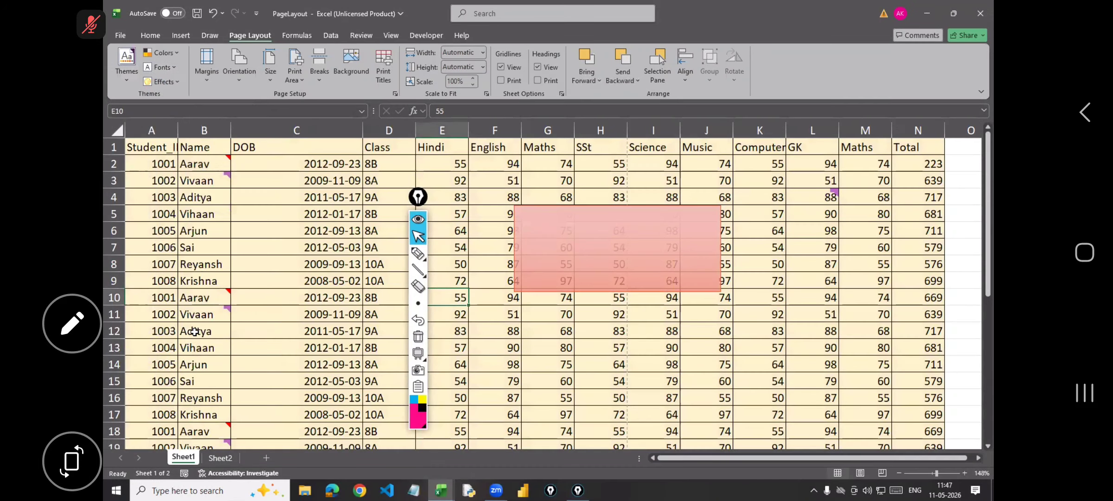
click(167, 83)
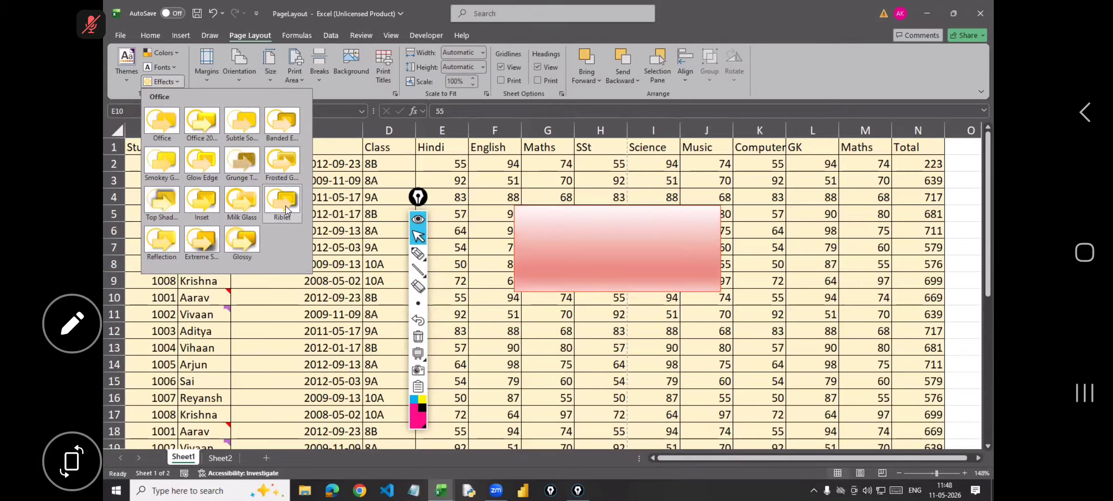
click(339, 185)
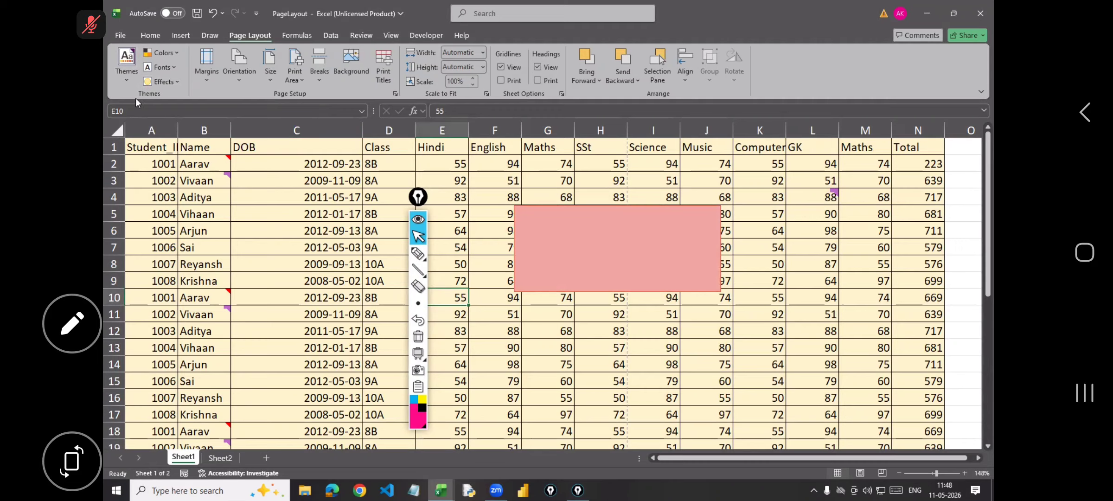
View the margin presets, preview the sheet's printout, and return to the worksheet.
click(280, 230)
click(206, 77)
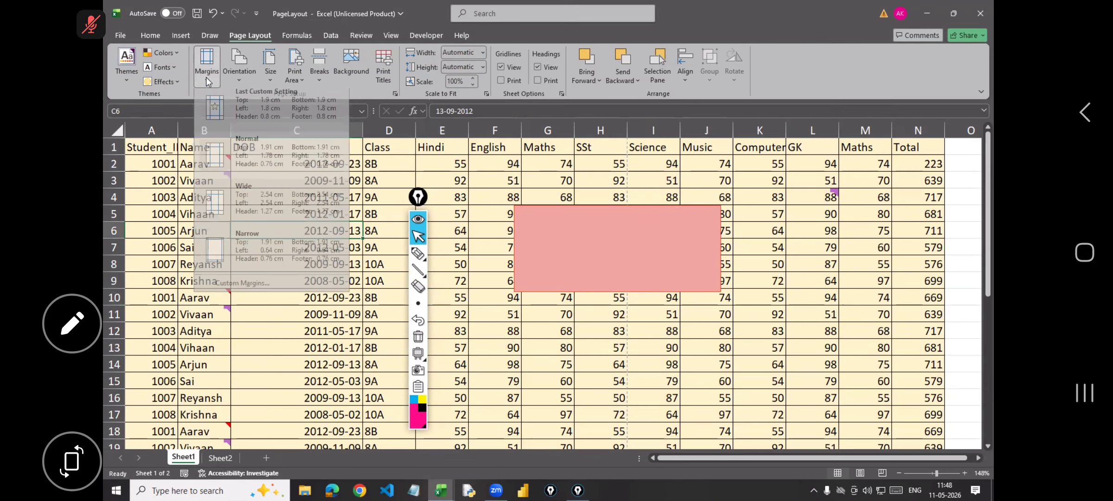
click(567, 178)
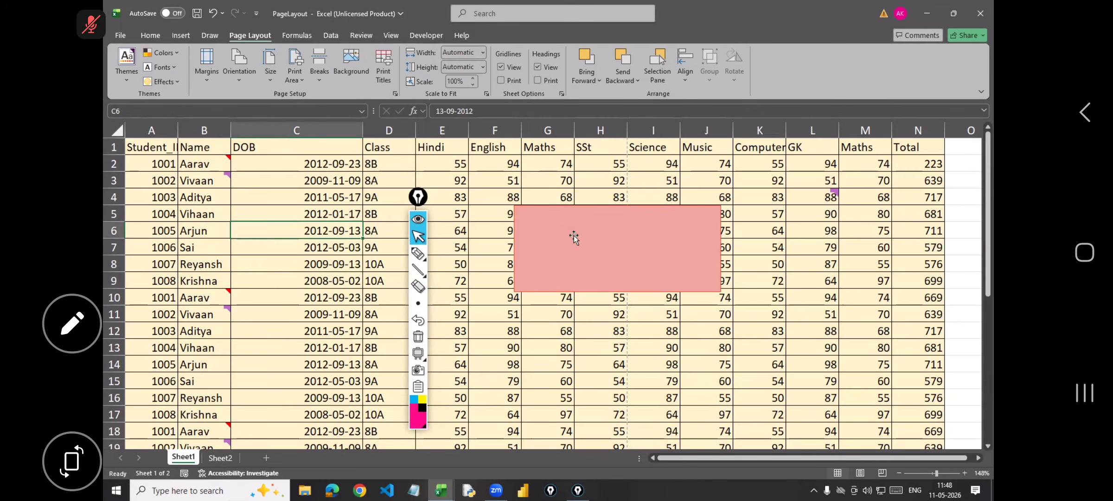
click(123, 34)
click(136, 230)
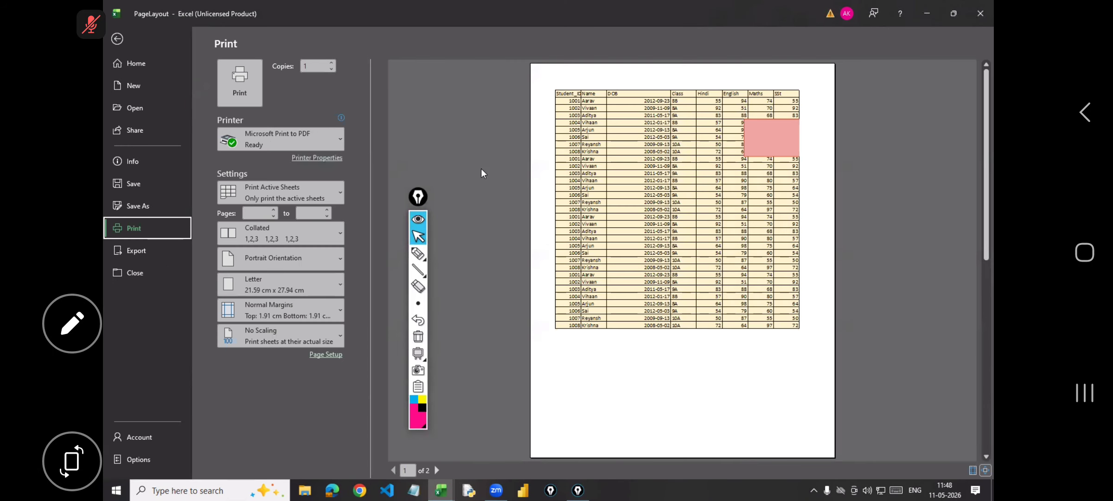
click(116, 41)
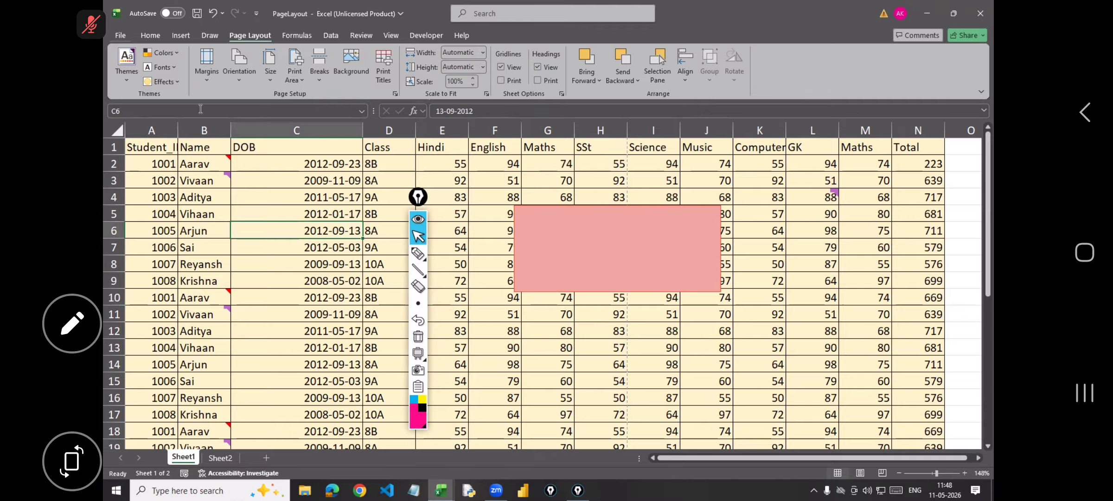
Mark the three worksheet view controls in the status bar with the pink annotation pen, and clear the annotation.
click(243, 119)
click(418, 253)
mouse_move(827, 460)
mouse_down()
mouse_move(902, 494)
mouse_move(902, 460)
mouse_move(804, 456)
mouse_move(870, 395)
mouse_up()
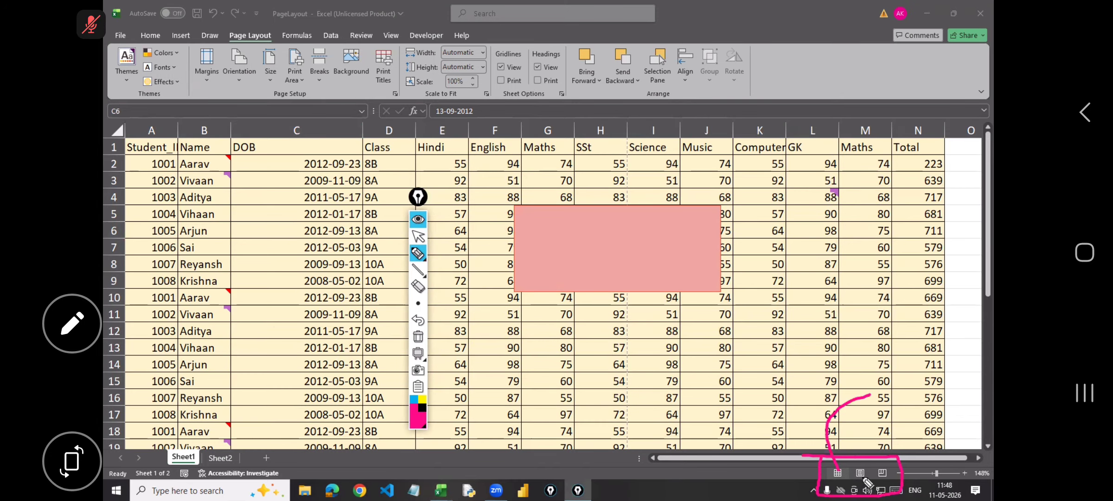
mouse_move(863, 467)
mouse_down()
mouse_move(892, 420)
mouse_move(951, 401)
mouse_up()
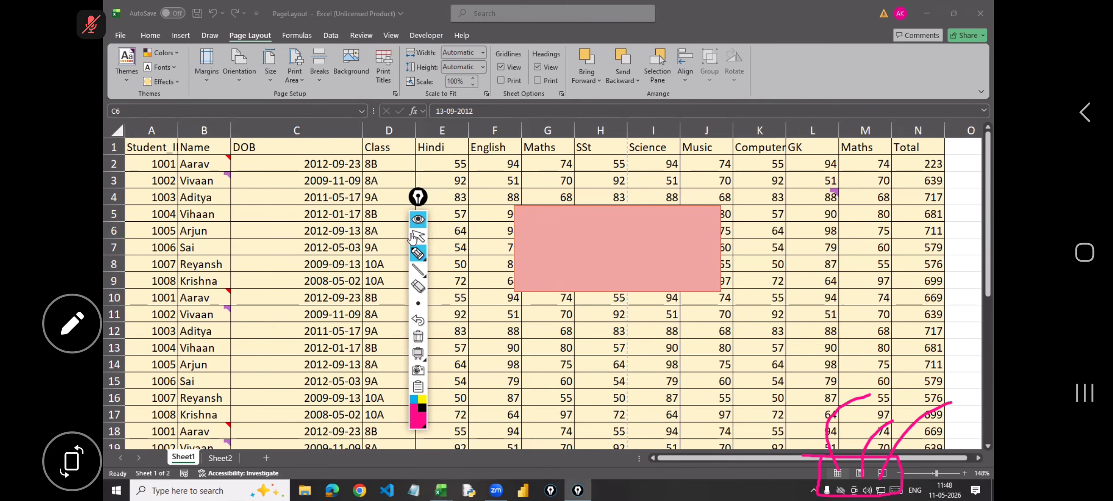
click(418, 236)
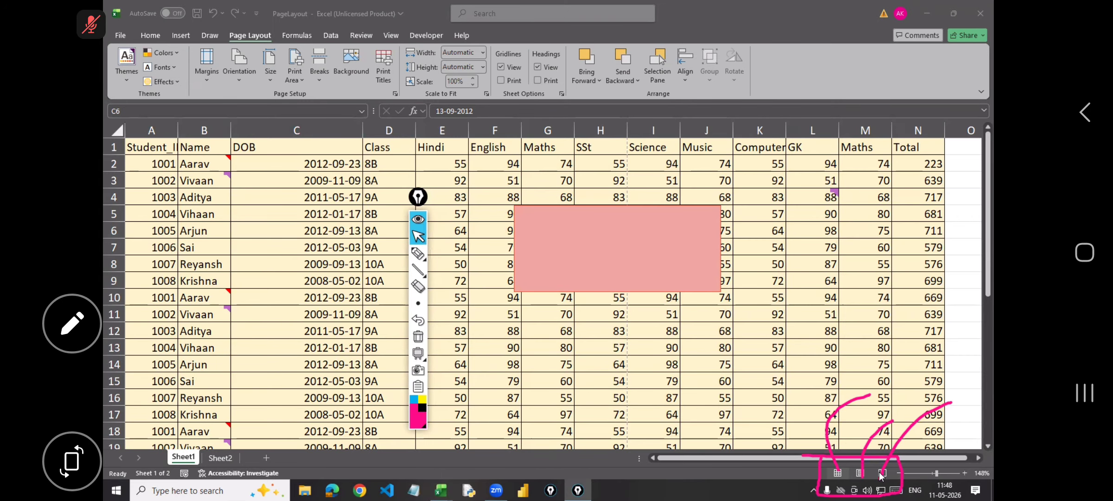
click(838, 472)
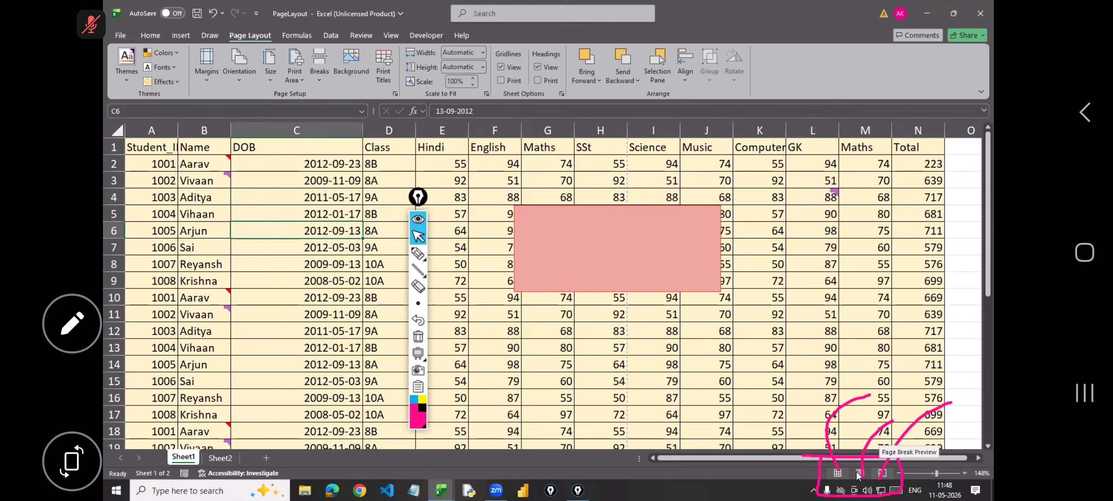
click(418, 337)
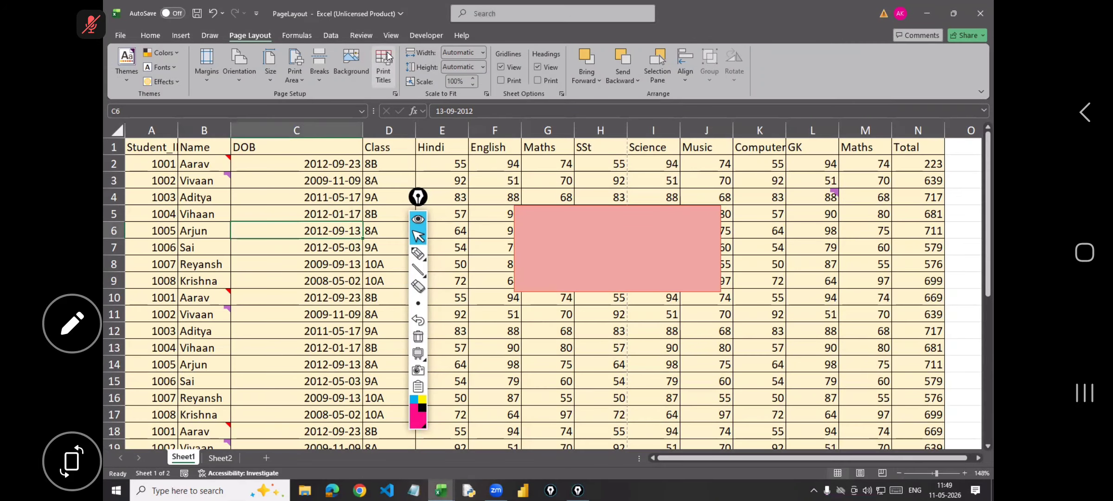
Show the sheet in Page Break Preview and move the annotation toolbar clear of the marks table.
click(392, 36)
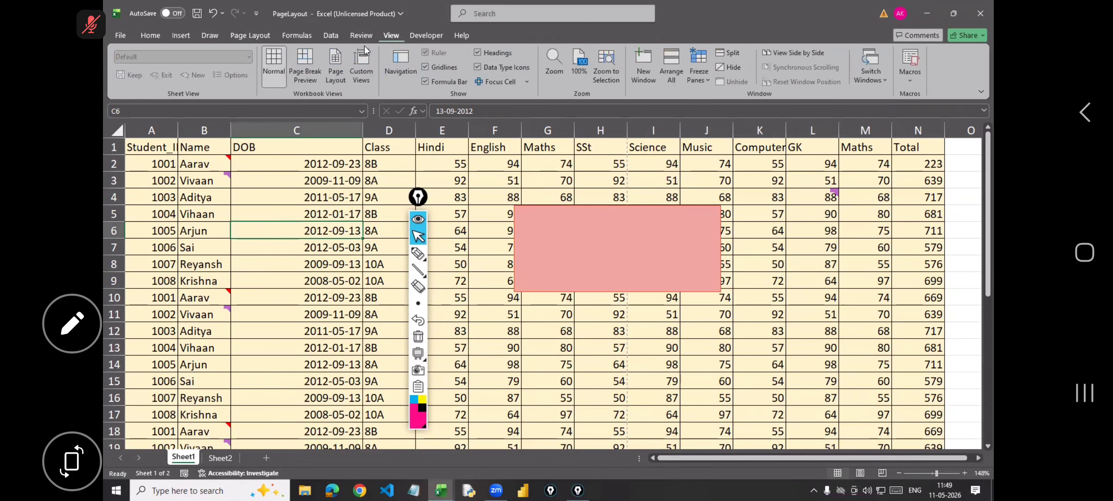
click(301, 65)
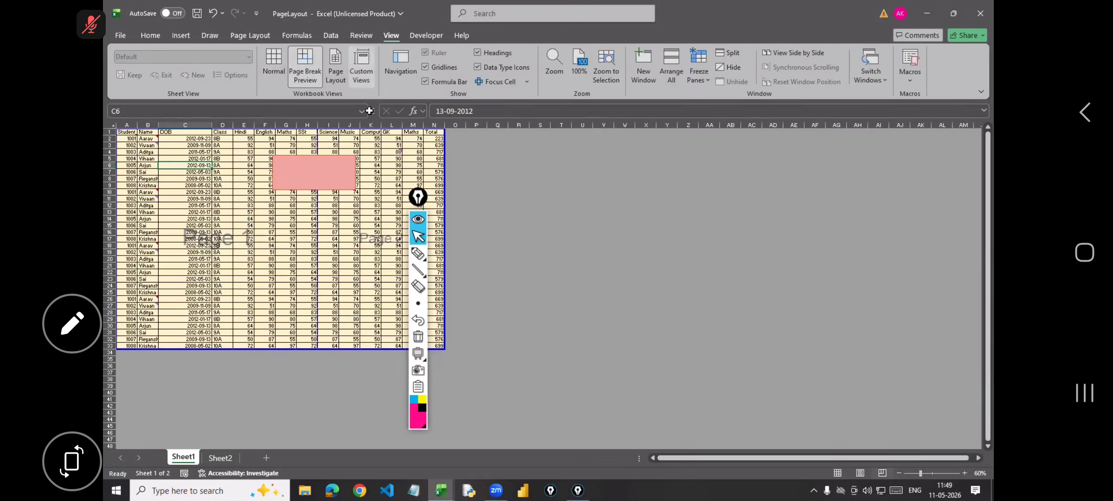
drag(419, 199, 623, 206)
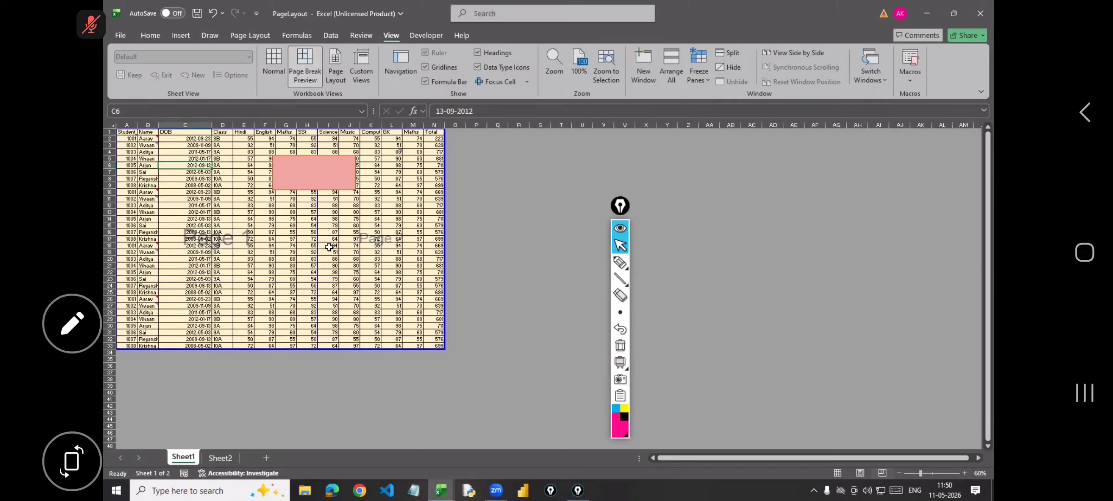
Move the vertical page break to between columns F and G, and move the rectangle over roughly I7:L12.
drag(314, 247, 276, 249)
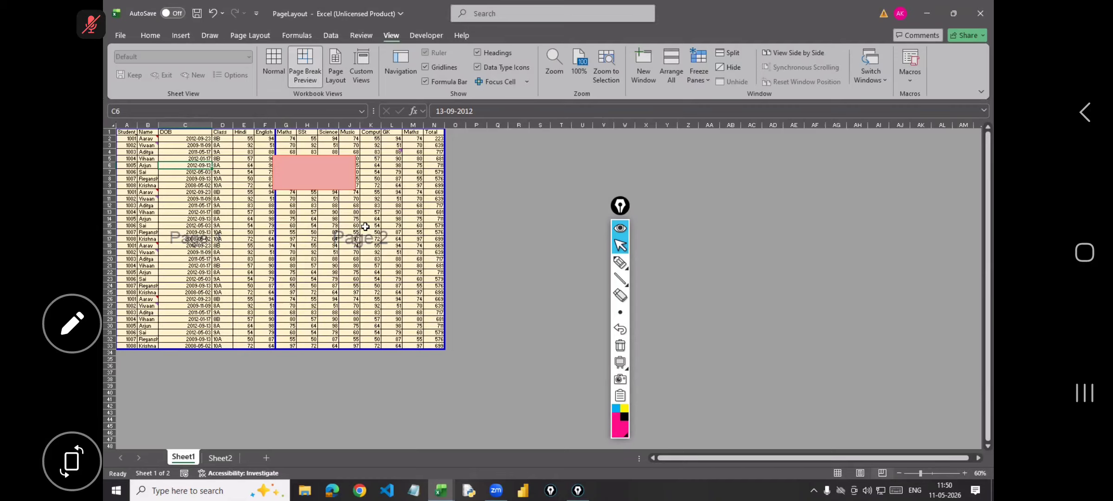
drag(297, 177, 341, 194)
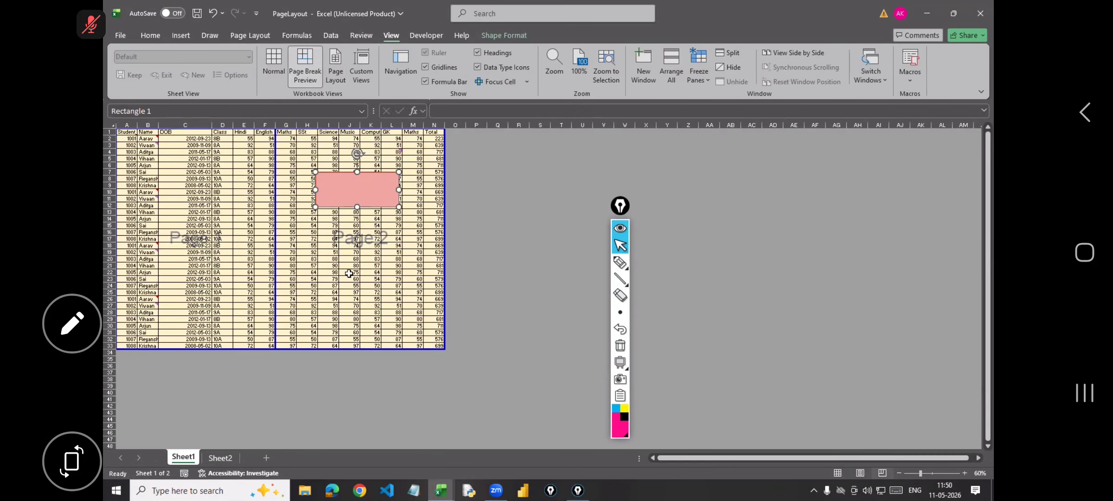
Preview both pages of the printout and return to the worksheet.
click(122, 35)
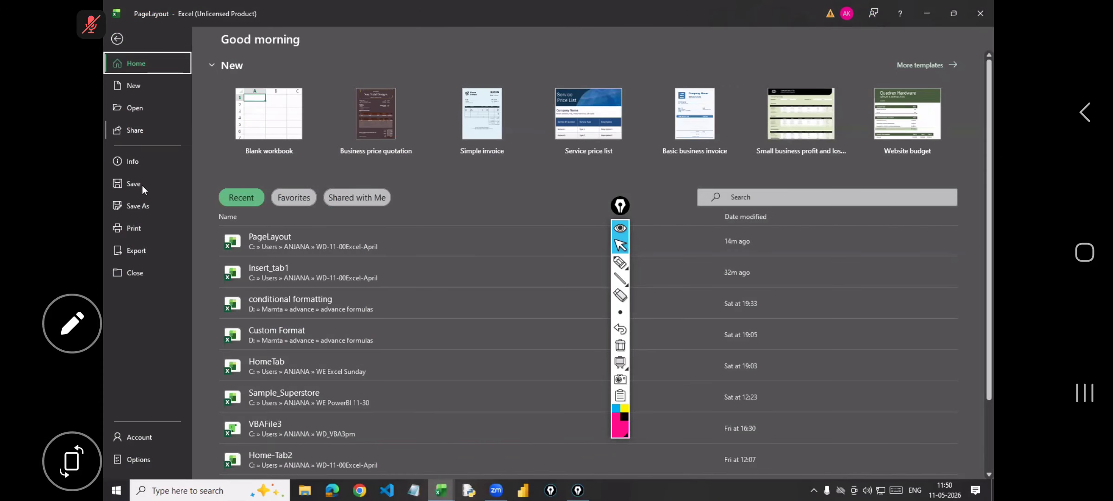
click(140, 227)
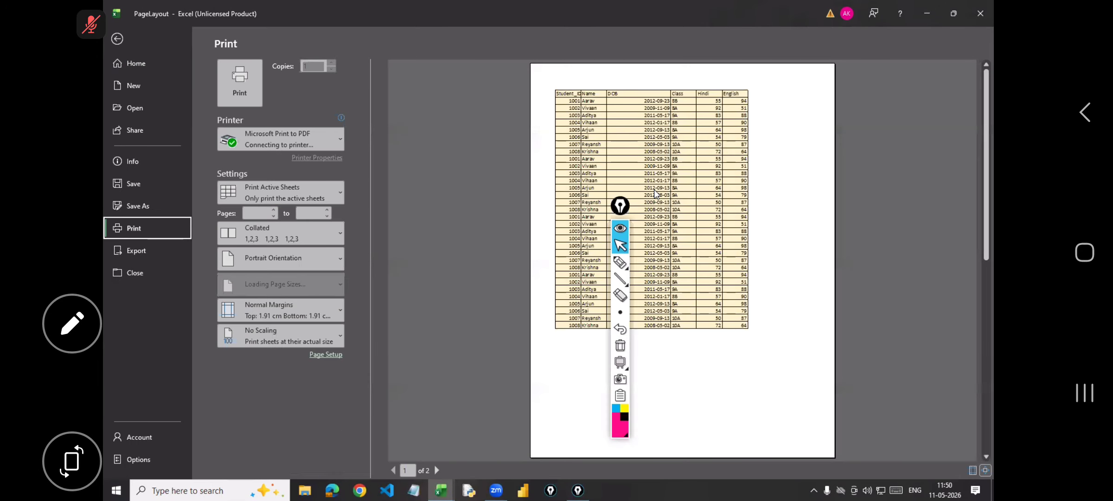
click(436, 471)
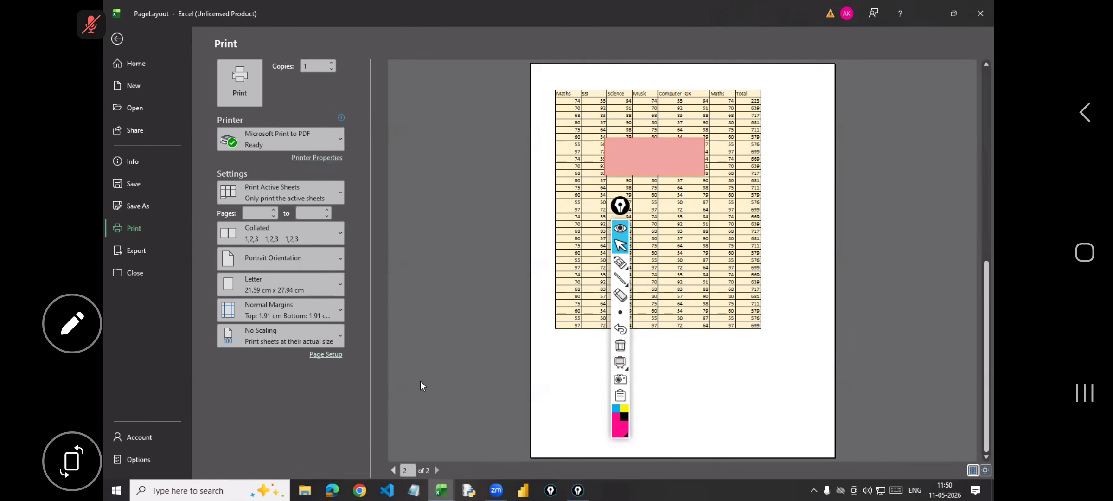
key(Escape)
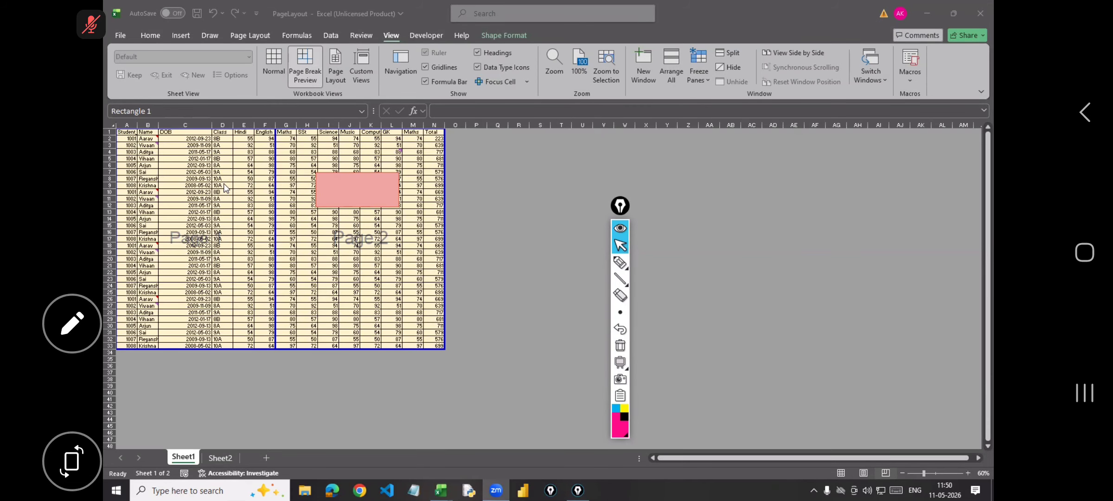
Insert a page break at cell G16.
click(419, 232)
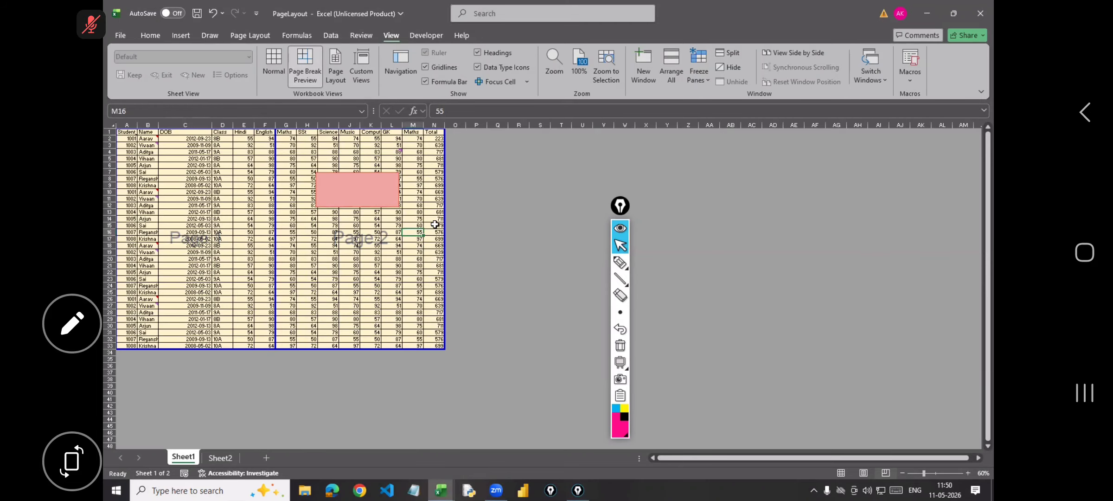
click(282, 232)
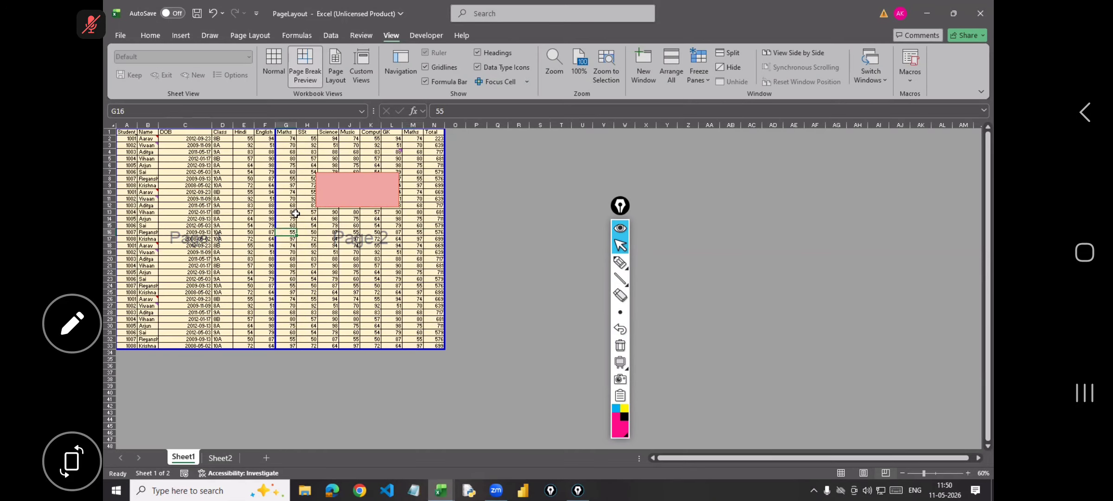
click(251, 36)
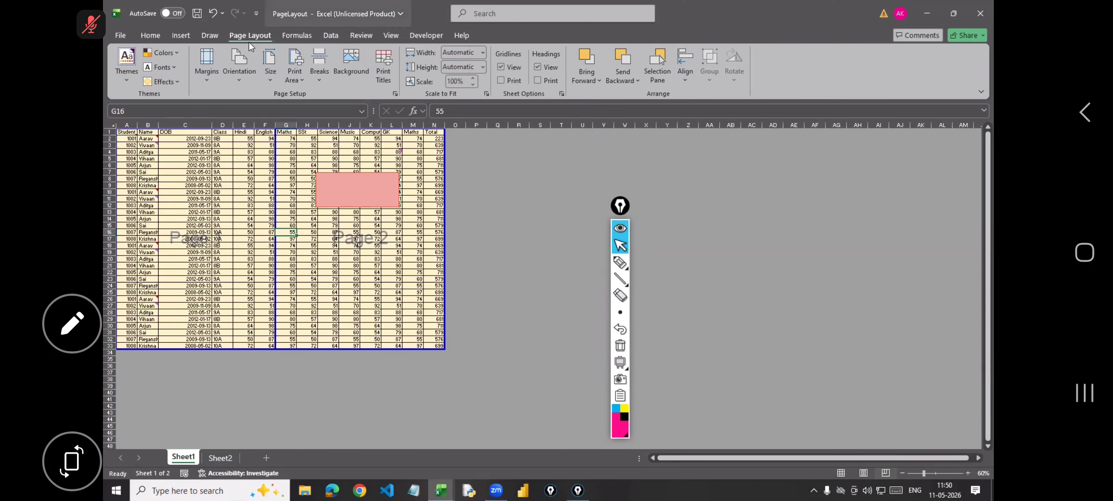
click(316, 69)
click(337, 96)
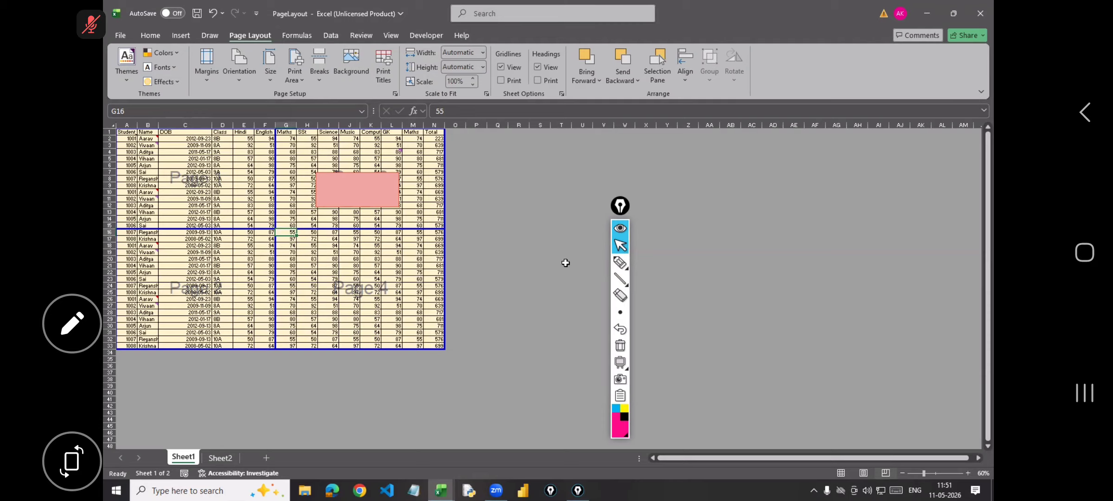
Circle the page break crossing at G16 in pink annotation ink, and move the horizontal page break down to below row 18.
click(620, 262)
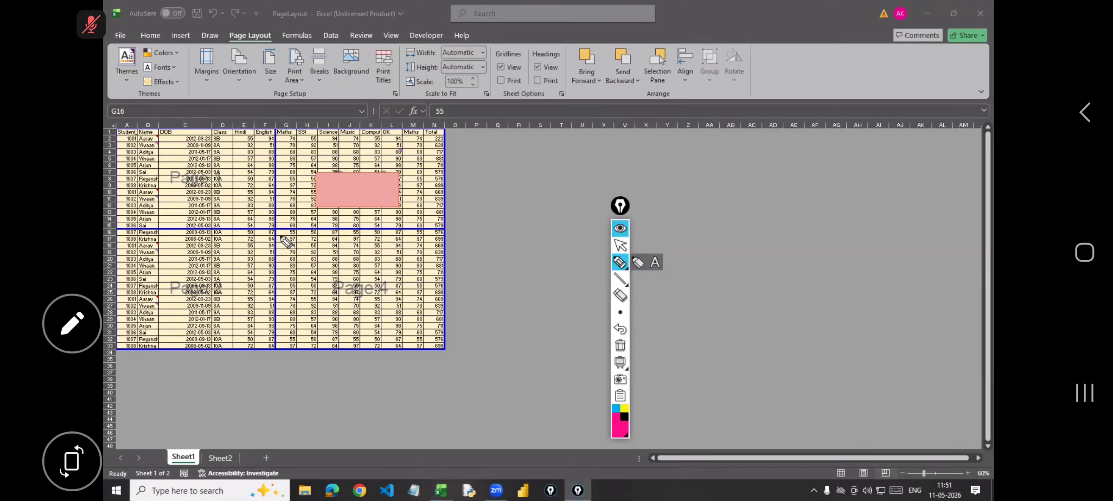
drag(288, 238, 285, 230)
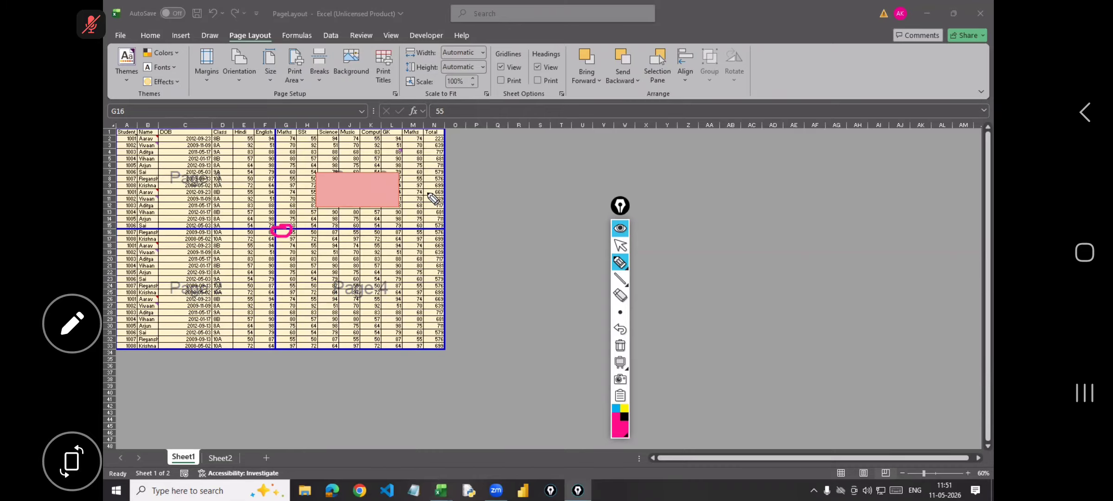
click(624, 246)
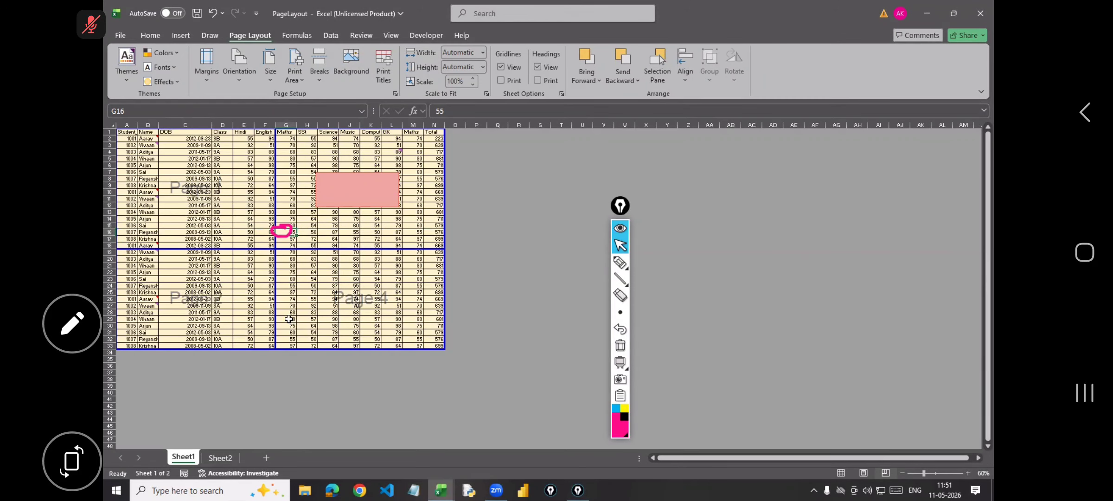
Remove the vertical page break before column G, and try to clear the remaining manual page break.
click(318, 74)
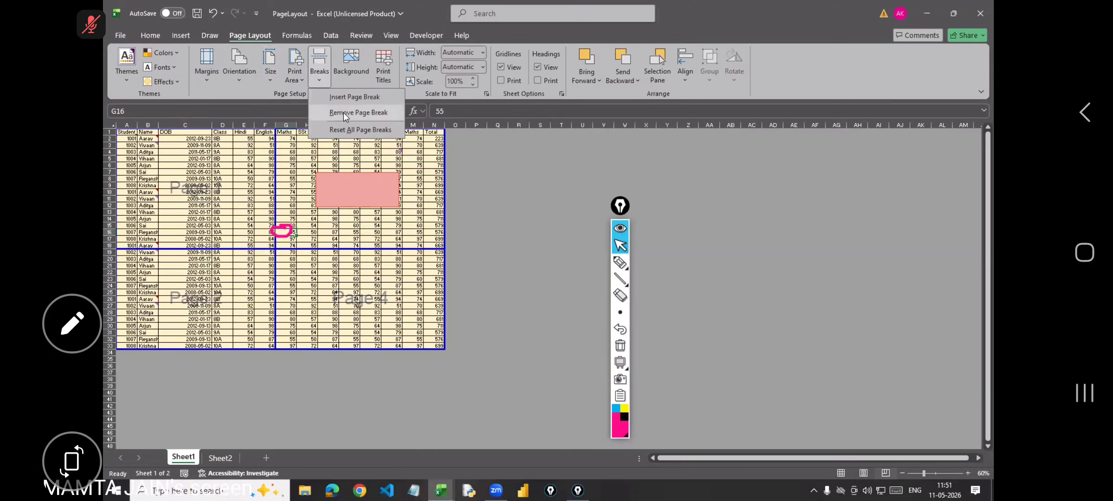
click(344, 112)
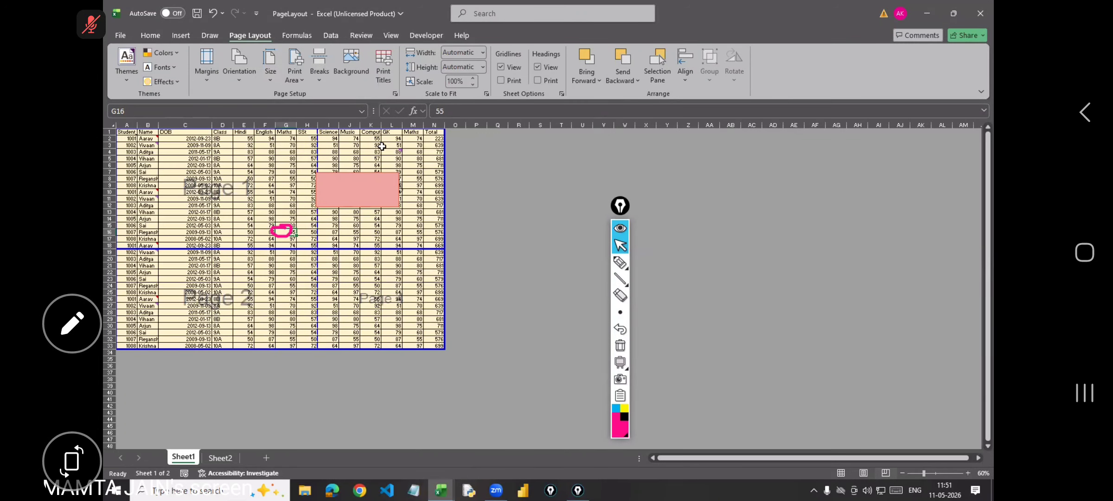
click(320, 77)
click(332, 128)
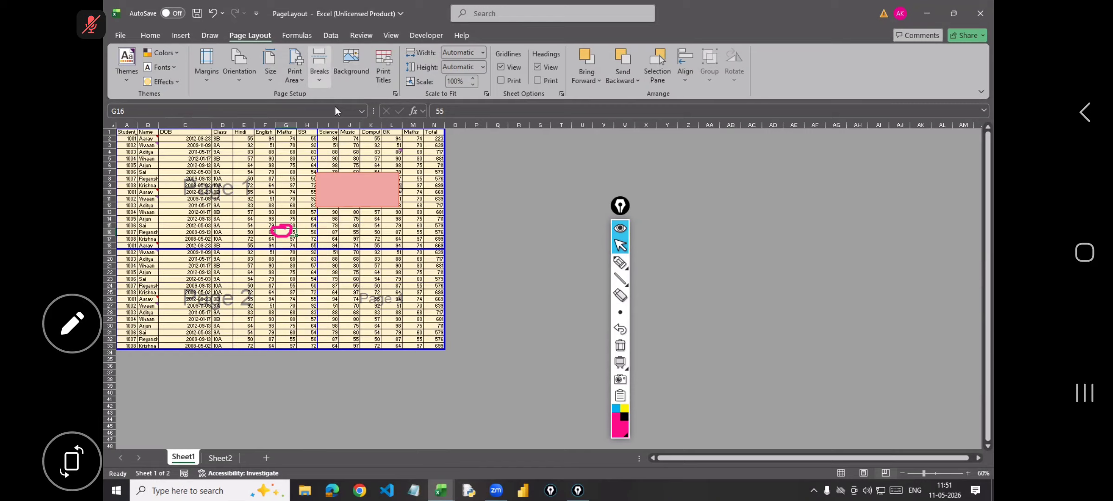
Reset all page breaks on the sheet, and look over the pages in Page Layout view.
click(322, 84)
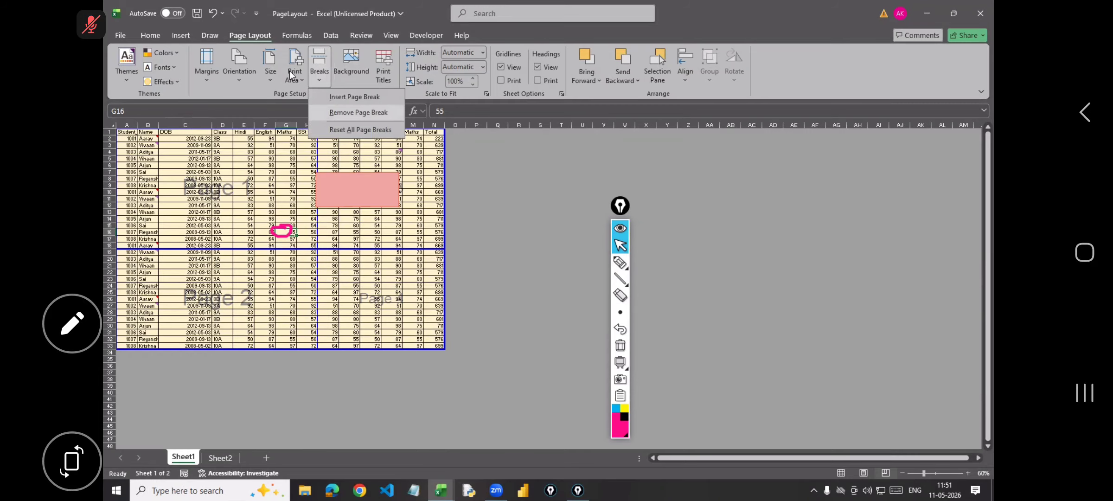
click(356, 135)
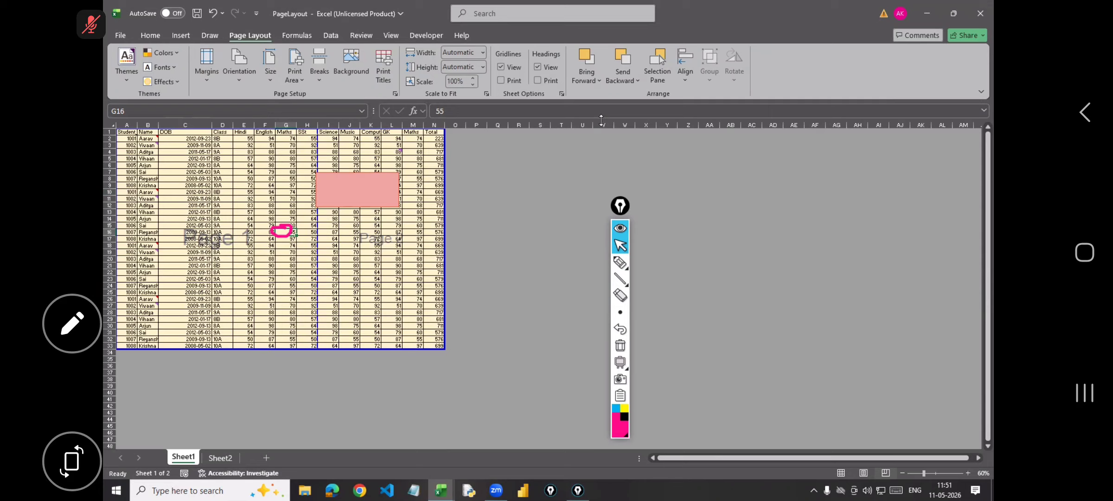
click(389, 36)
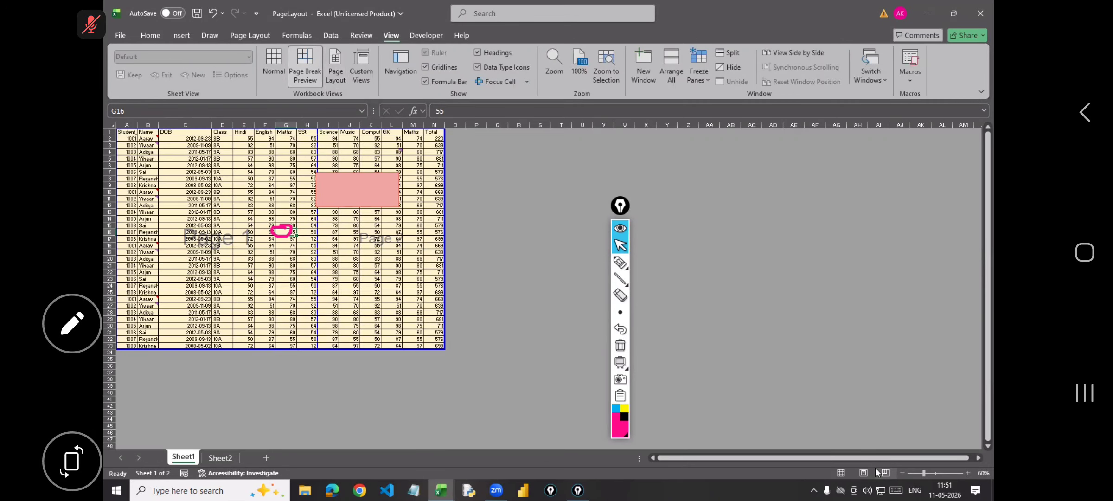
click(337, 74)
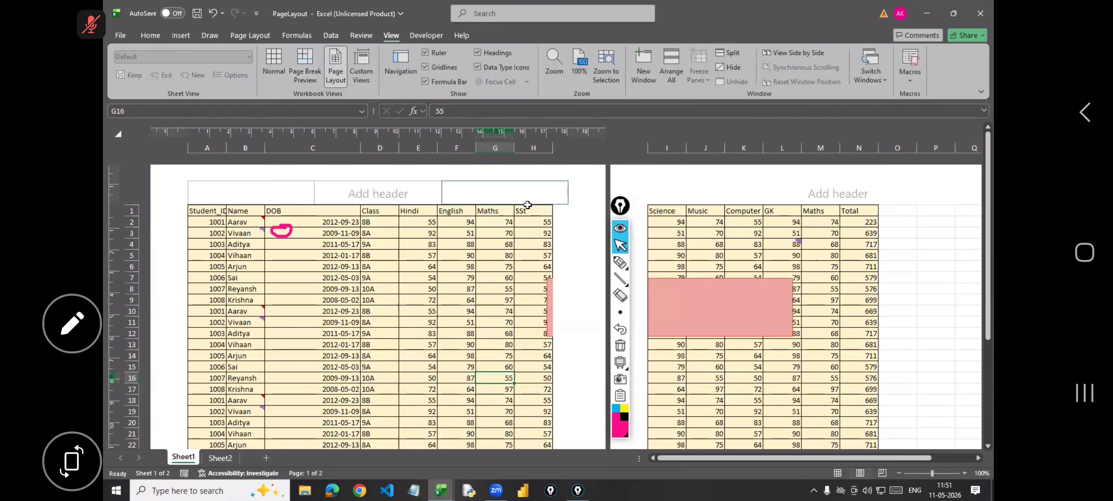
scroll(524, 208, down, 3)
scroll(525, 260, up, 3)
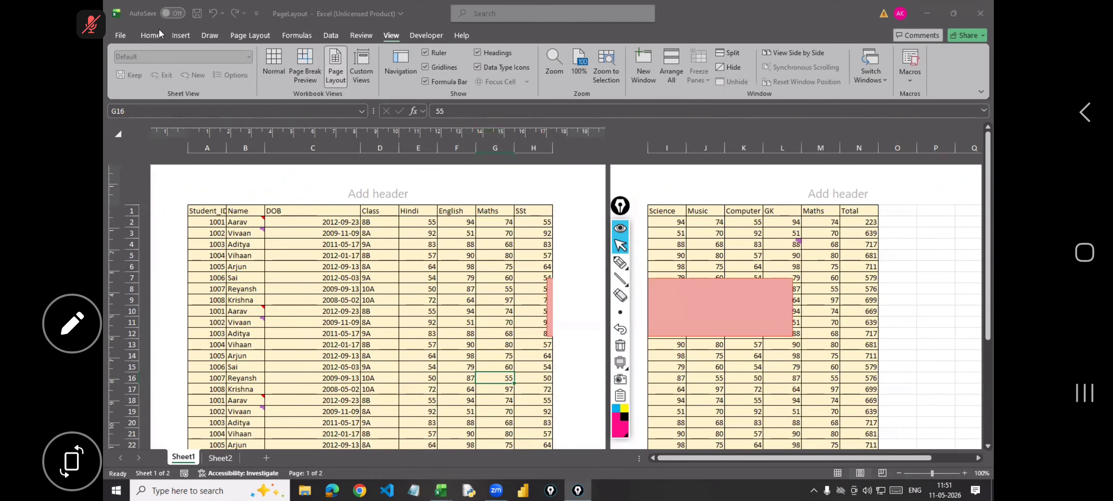
Switch back to Normal view, preview the printout and return to the worksheet.
click(273, 65)
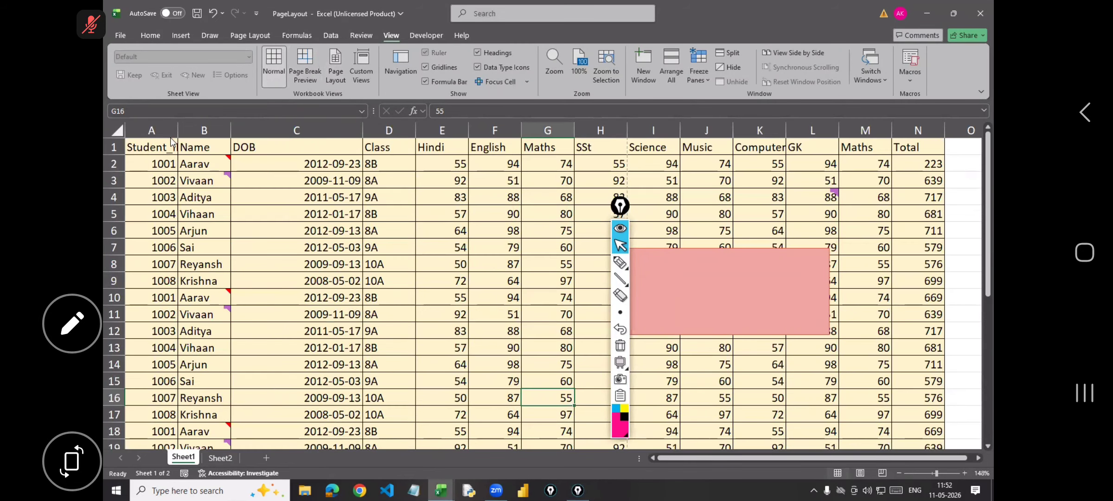
click(121, 37)
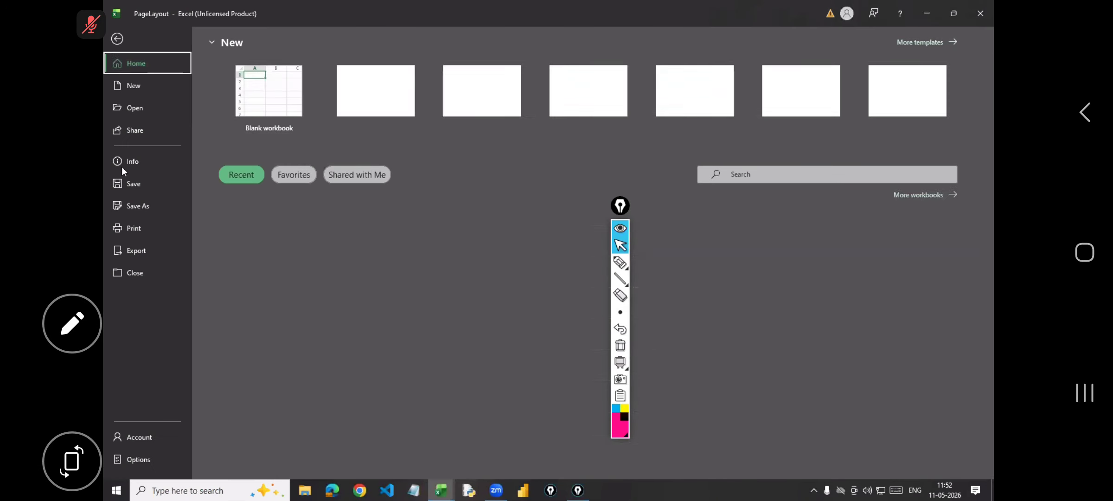
click(139, 226)
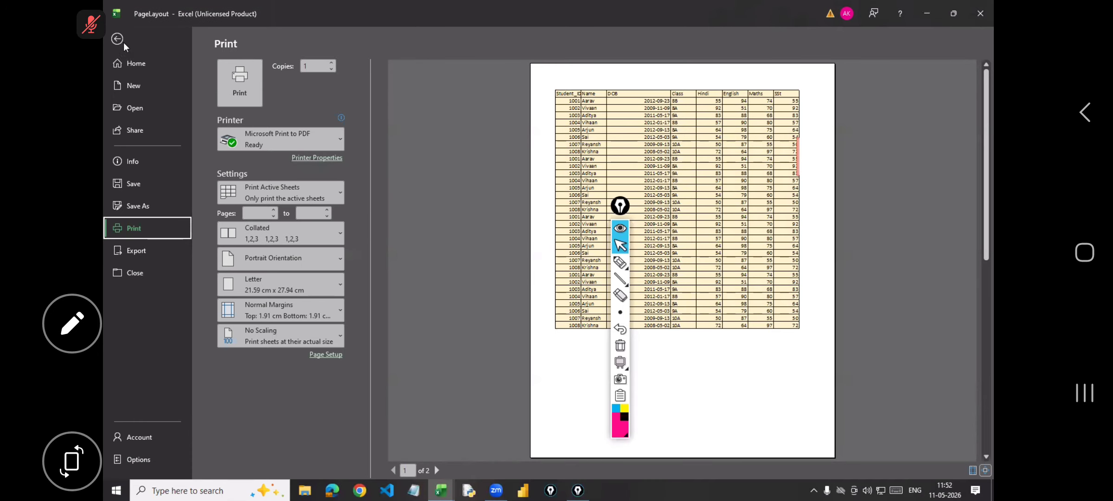
key(Escape)
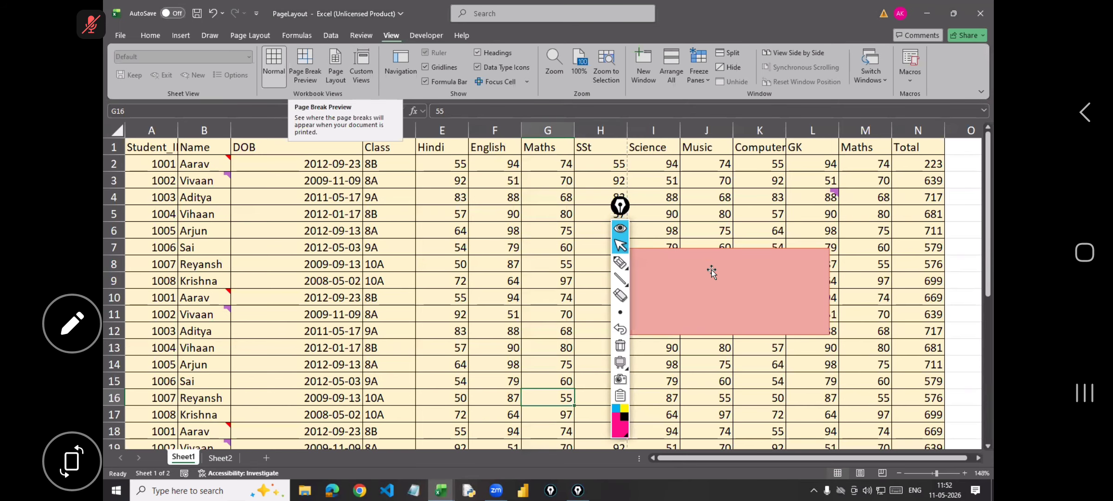
Move the pink rectangle over columns J to N, and display the sheet's pages in Page Layout view.
drag(751, 275, 777, 266)
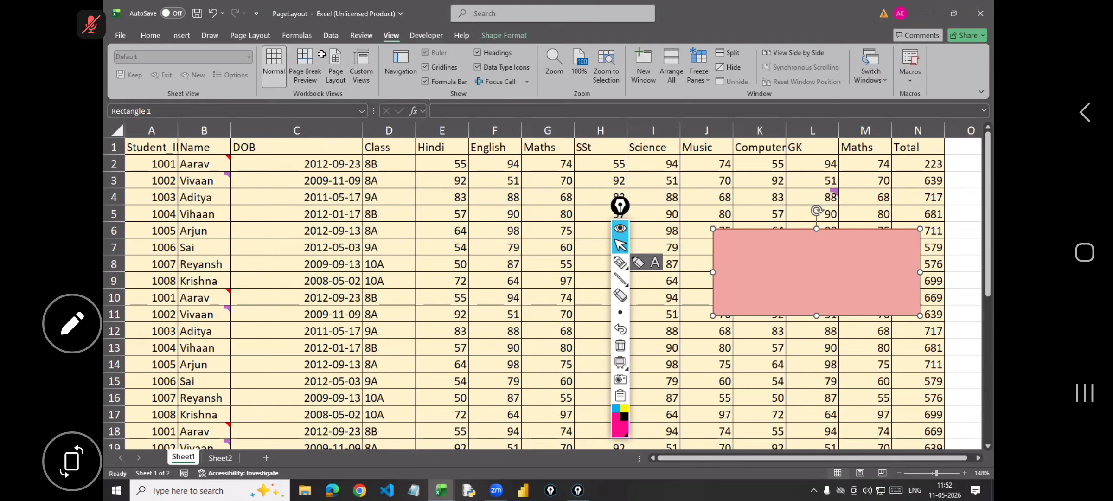
click(342, 76)
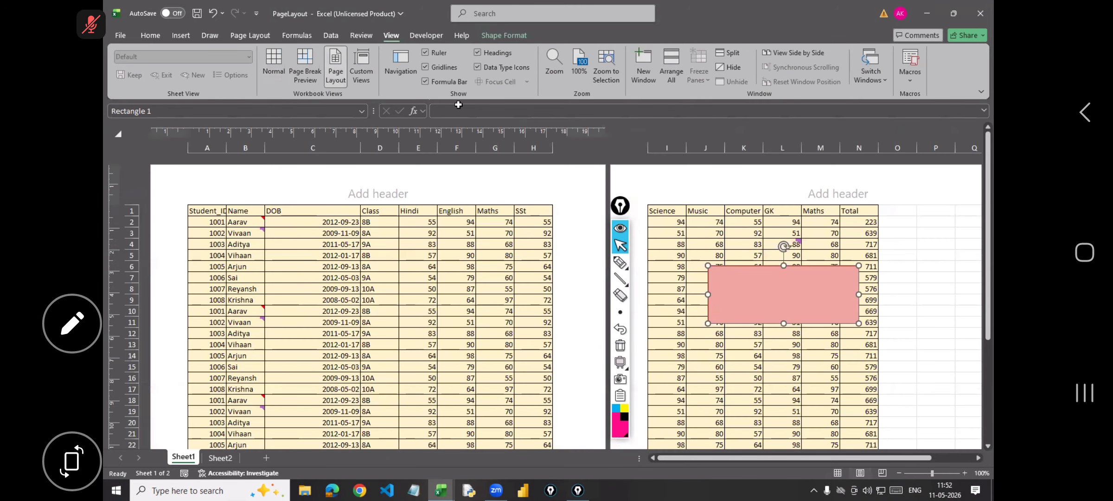
scroll(622, 162, down, 3)
scroll(622, 162, down, 3)
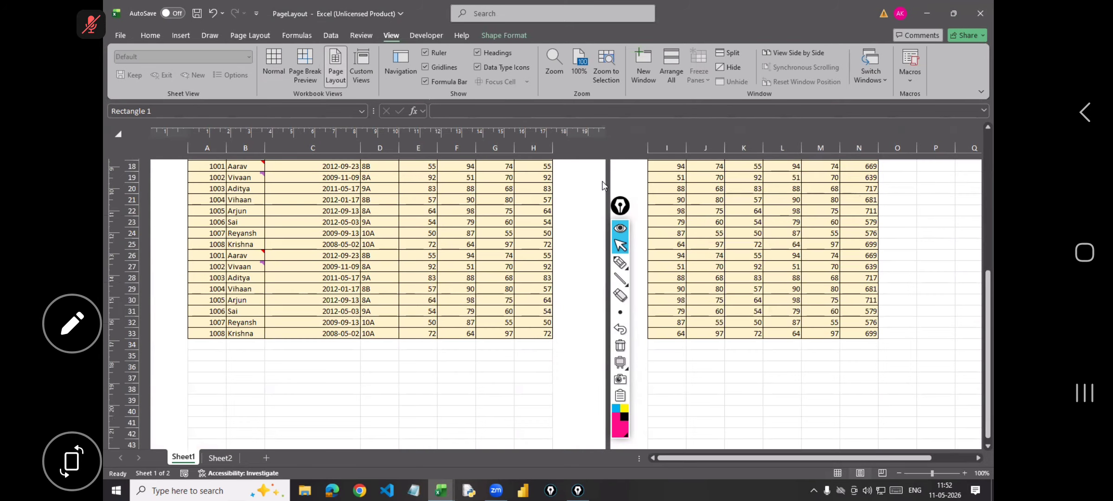
click(925, 475)
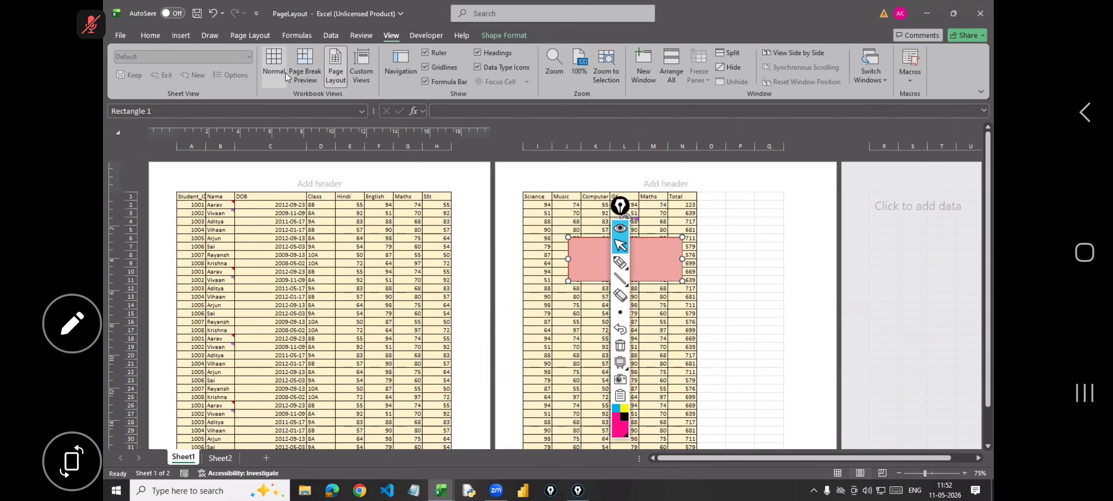
Try the Wide and last custom margins, and set the page margins to Narrow.
click(217, 76)
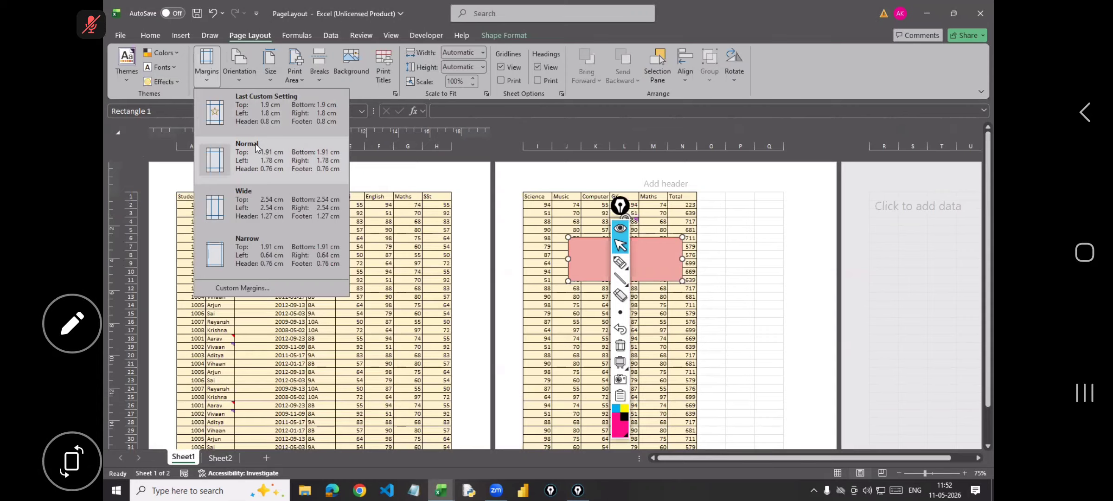
click(263, 200)
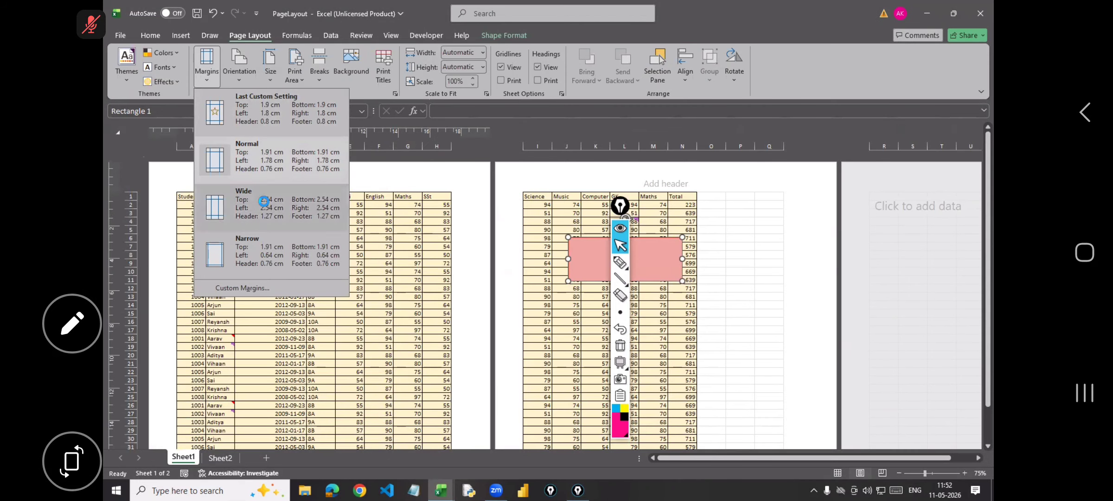
click(204, 70)
click(244, 115)
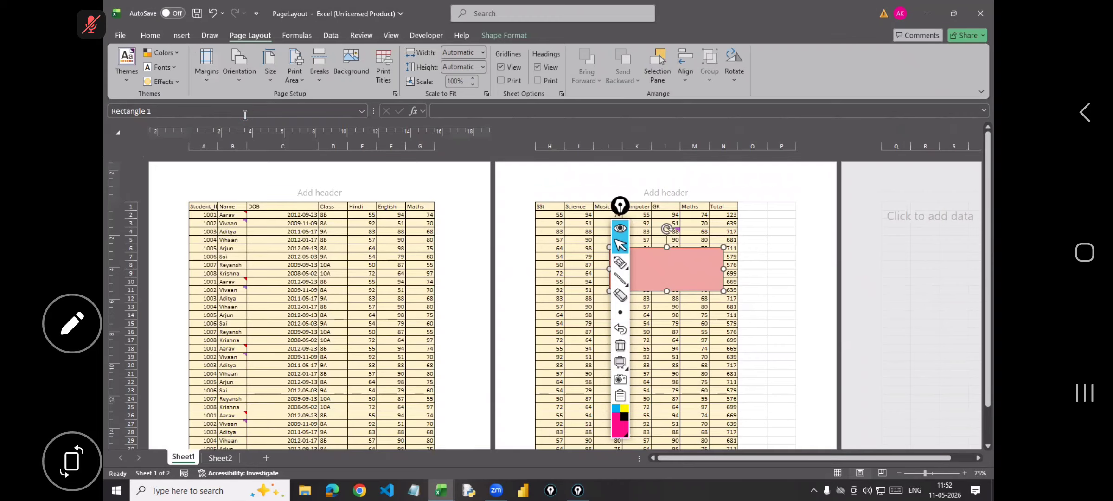
click(214, 74)
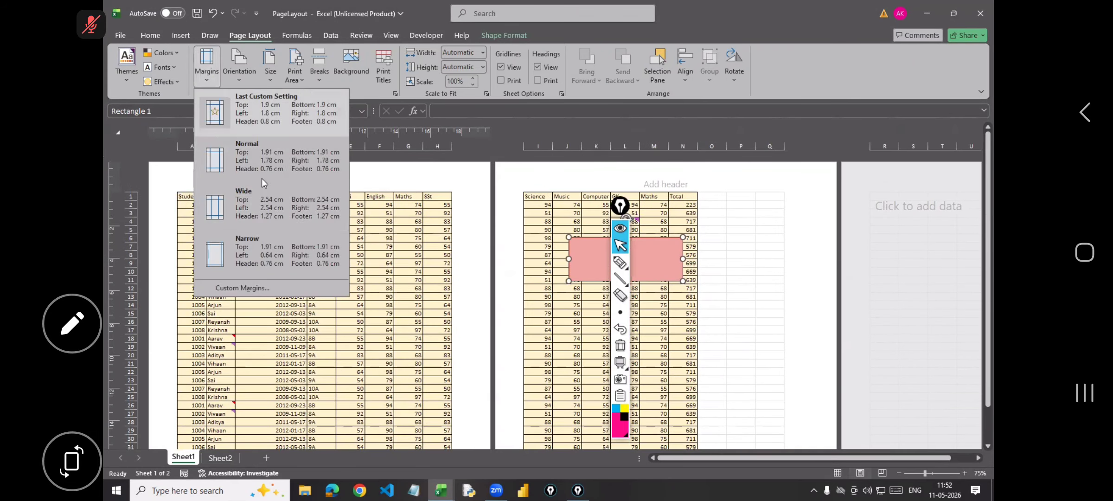
click(258, 242)
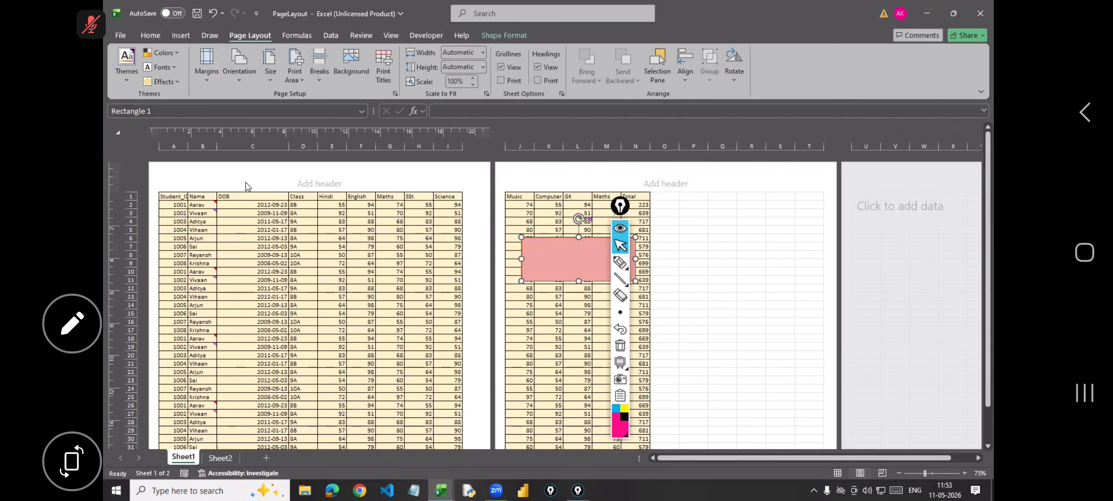
Open the custom margin settings, and circle the Page Setup dialog and mark its tabs in pink annotation ink.
click(205, 75)
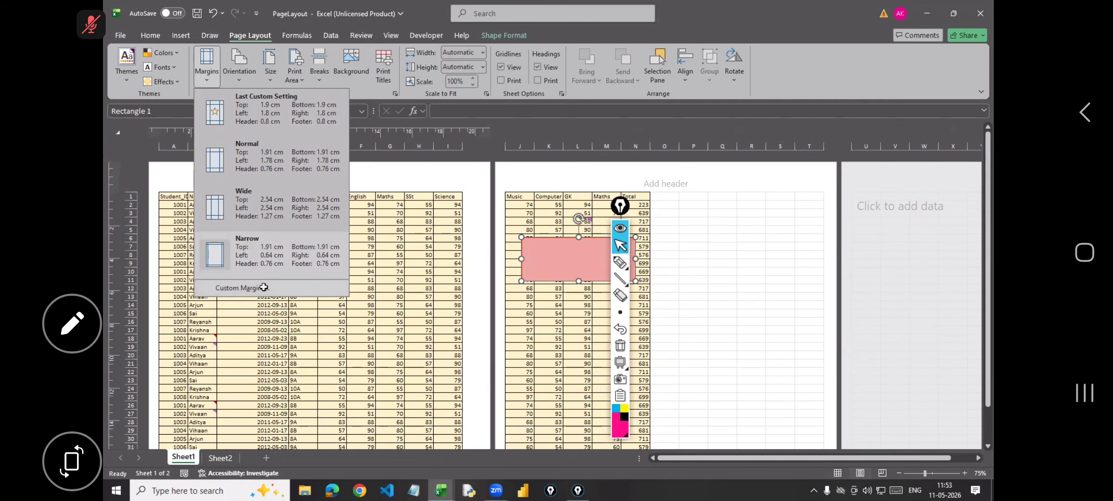
click(260, 288)
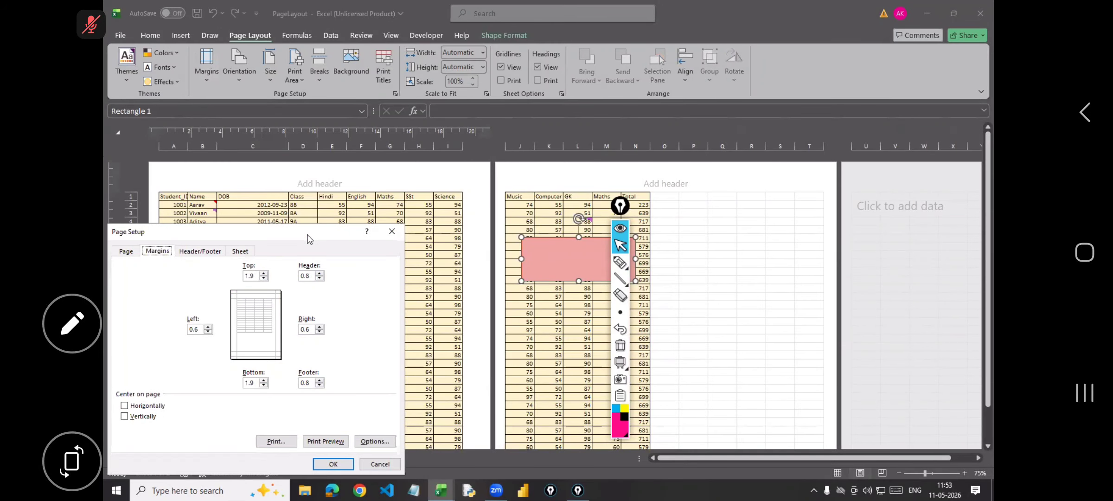
drag(308, 238, 812, 111)
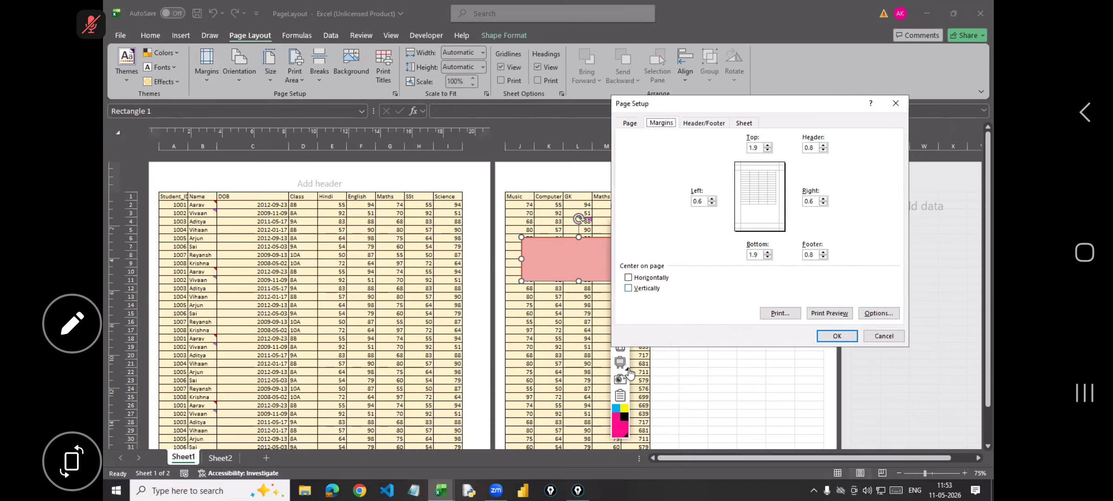
mouse_move(670, 104)
mouse_down()
mouse_move(707, 81)
mouse_move(747, 304)
mouse_move(677, 111)
mouse_up()
click(619, 263)
drag(672, 107, 724, 39)
drag(697, 108, 739, 55)
drag(739, 108, 783, 54)
drag(782, 102, 822, 61)
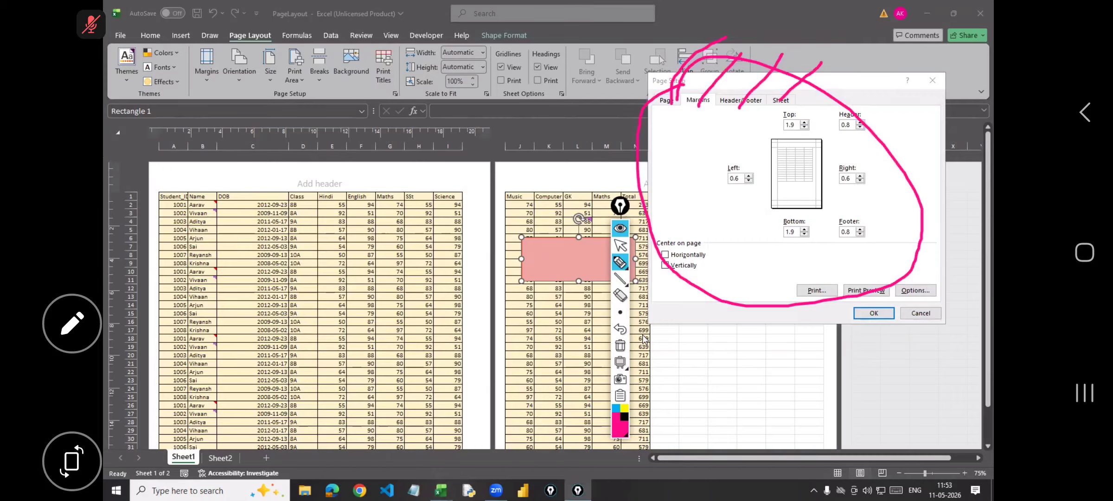
Clear the pink ink from the screen and accept the custom margin settings.
click(620, 346)
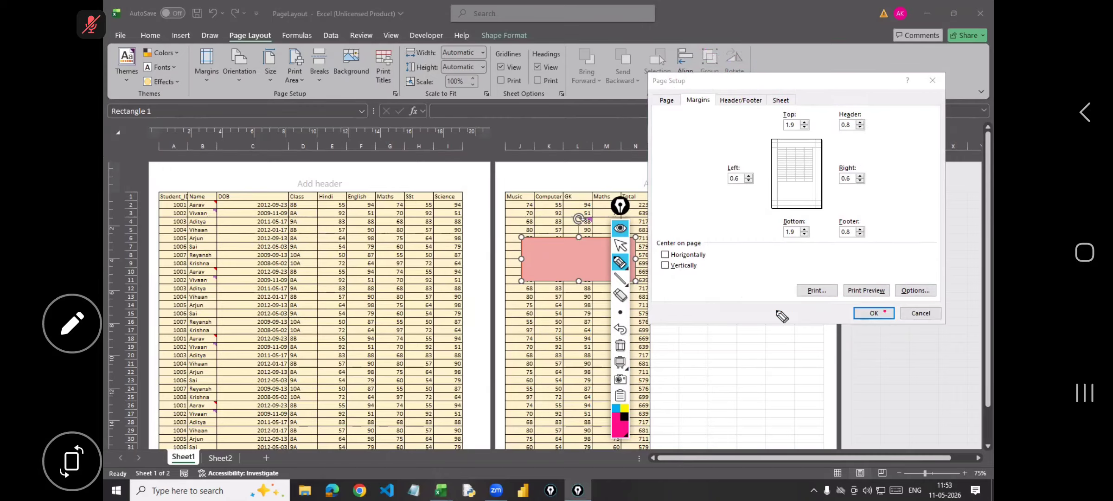
click(621, 245)
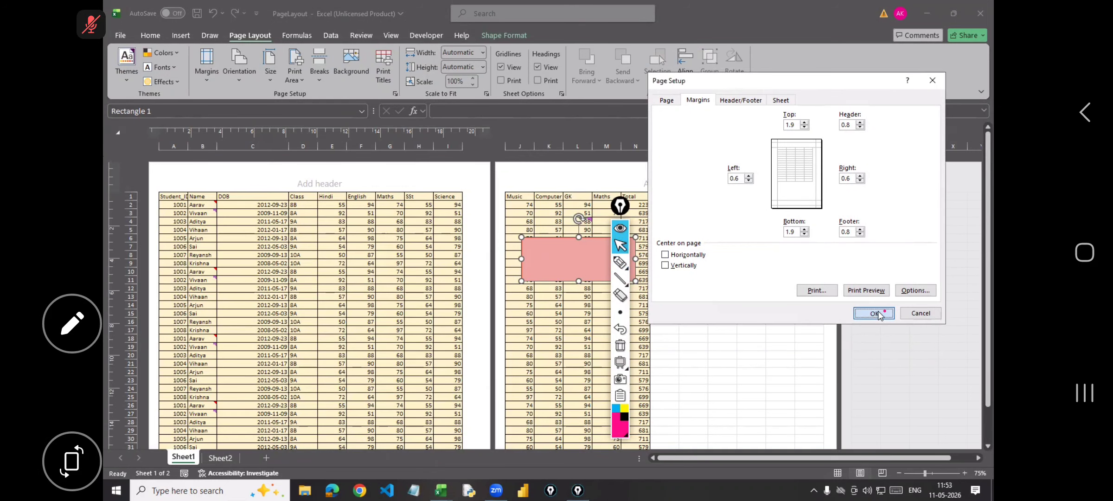
click(883, 313)
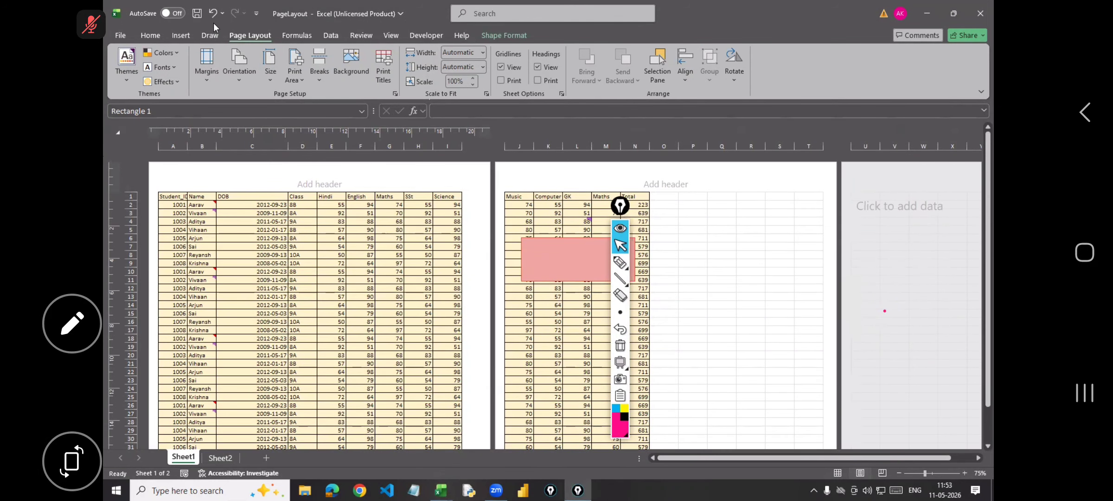
Try the Legal and A4 paper sizes, and set the paper size to B4 (JIS).
click(270, 74)
click(270, 78)
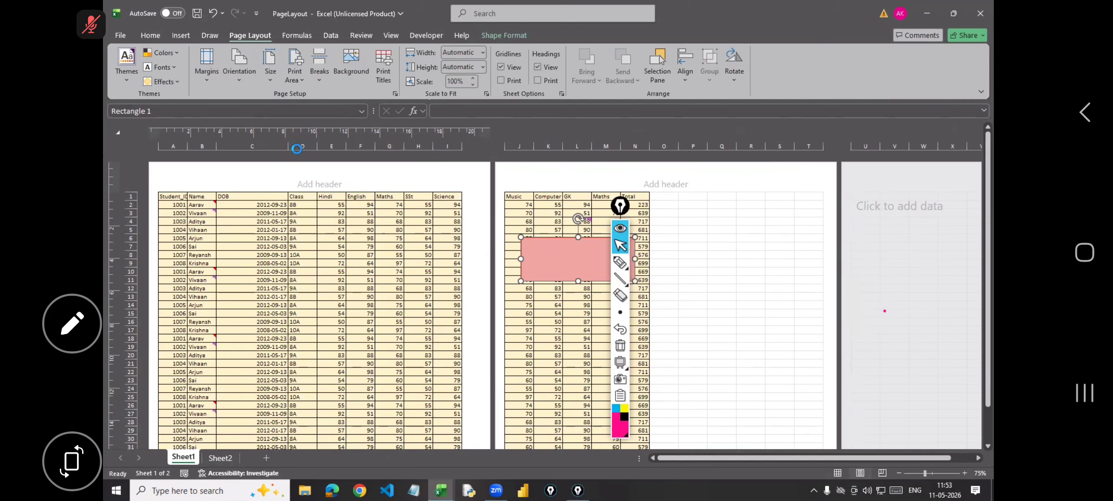
click(270, 73)
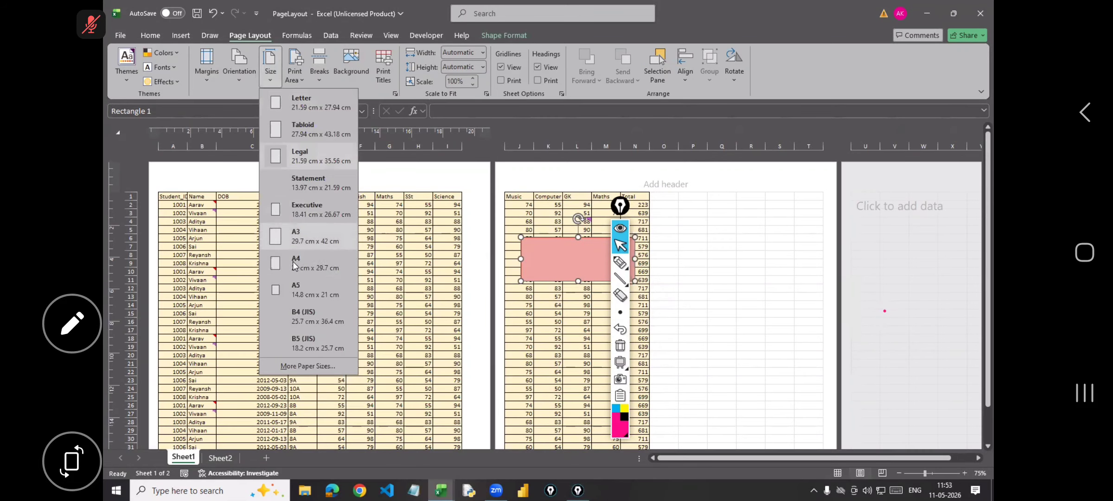
click(296, 244)
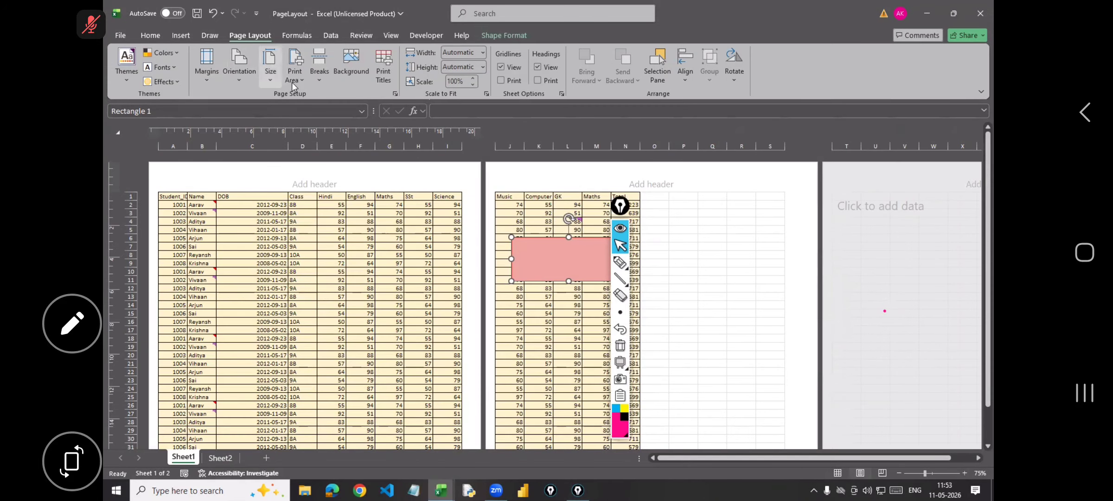
click(271, 75)
click(293, 294)
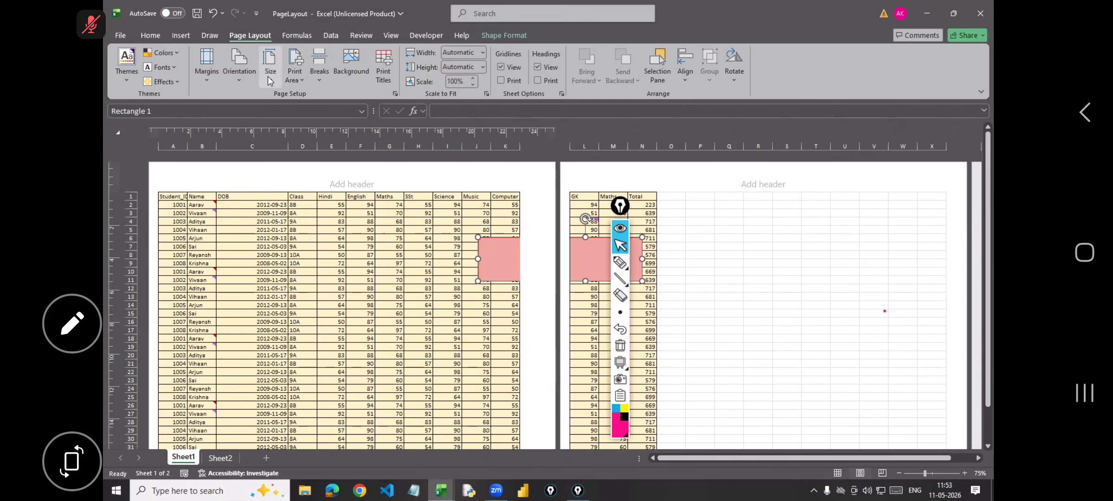
Set the page orientation to Landscape through the Page Setup options for more paper sizes.
click(269, 75)
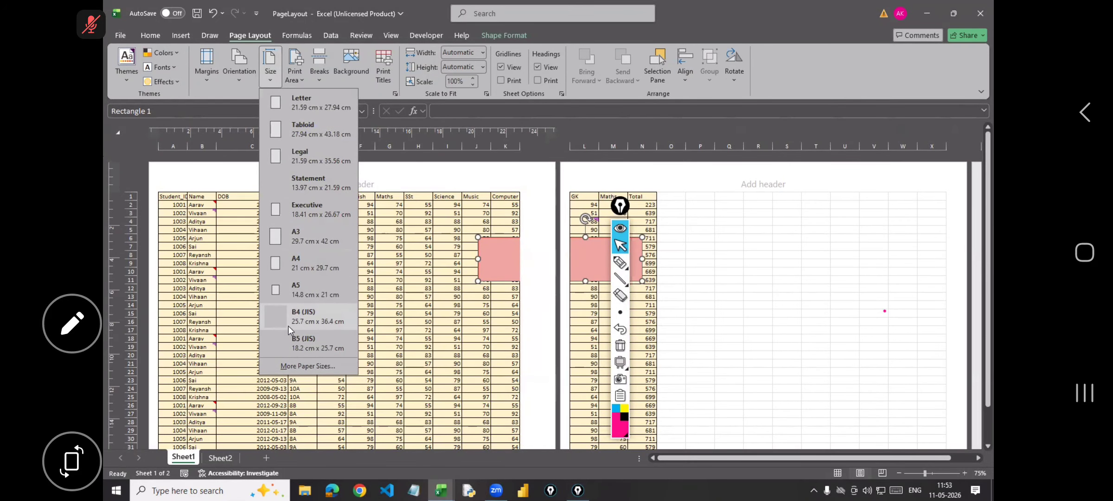
click(308, 365)
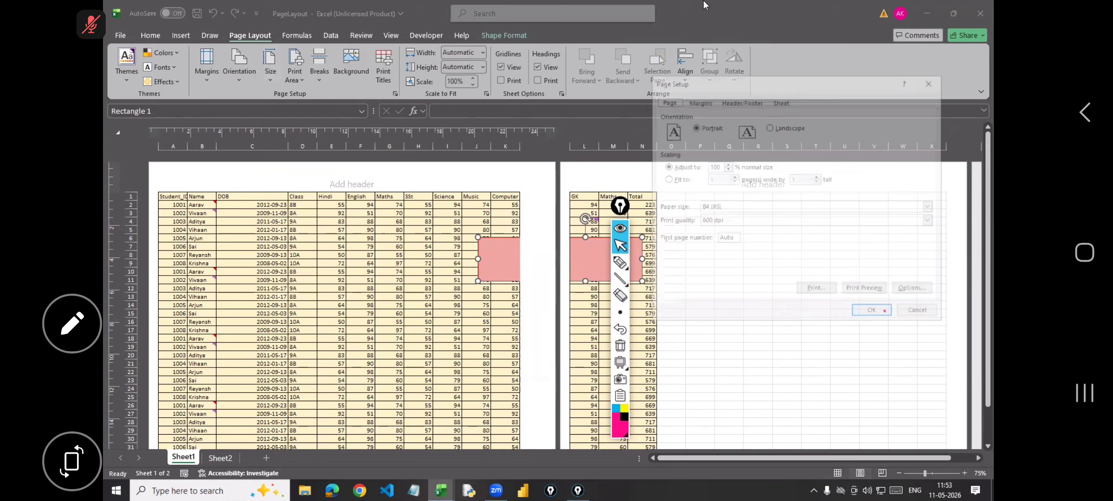
drag(768, 85, 703, 79)
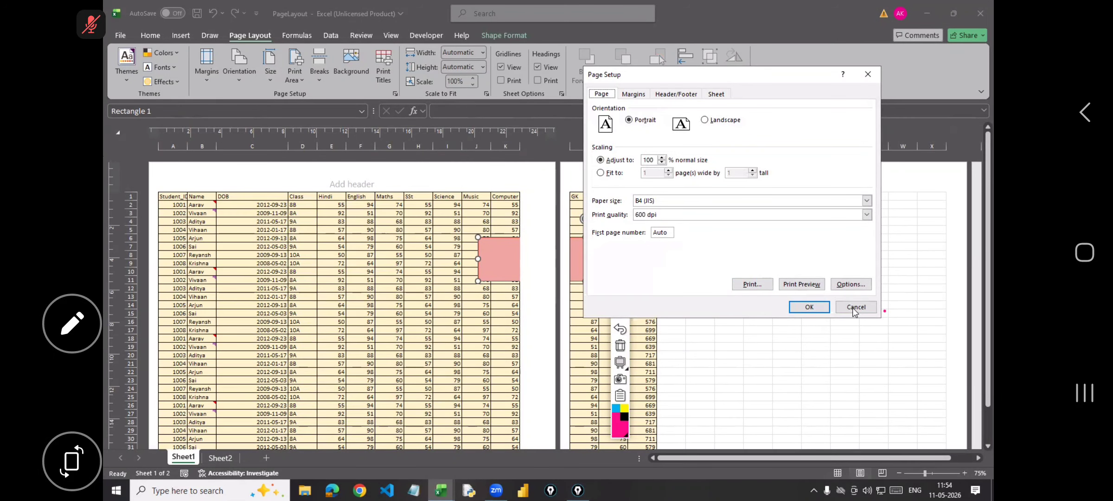
key(Escape)
drag(745, 71, 693, 68)
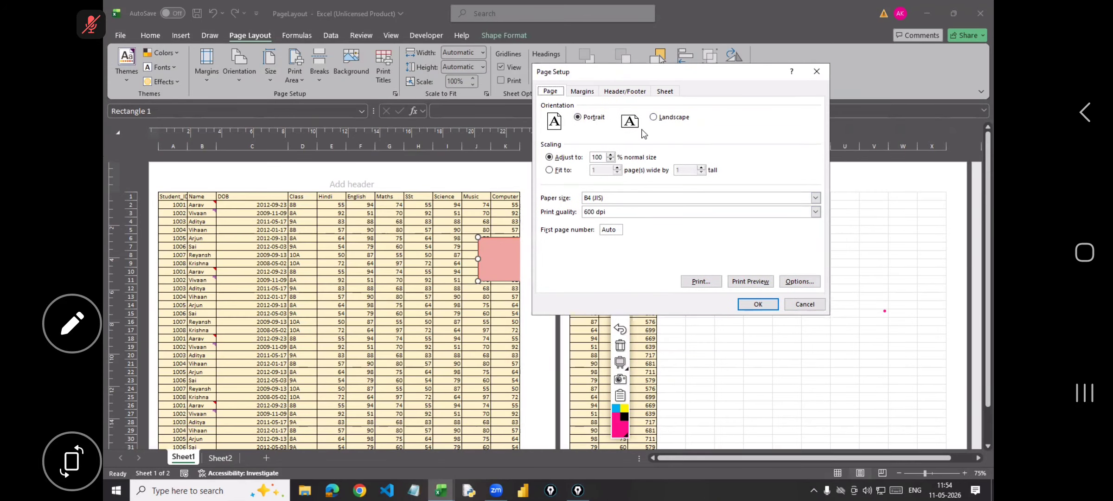
click(654, 119)
click(756, 302)
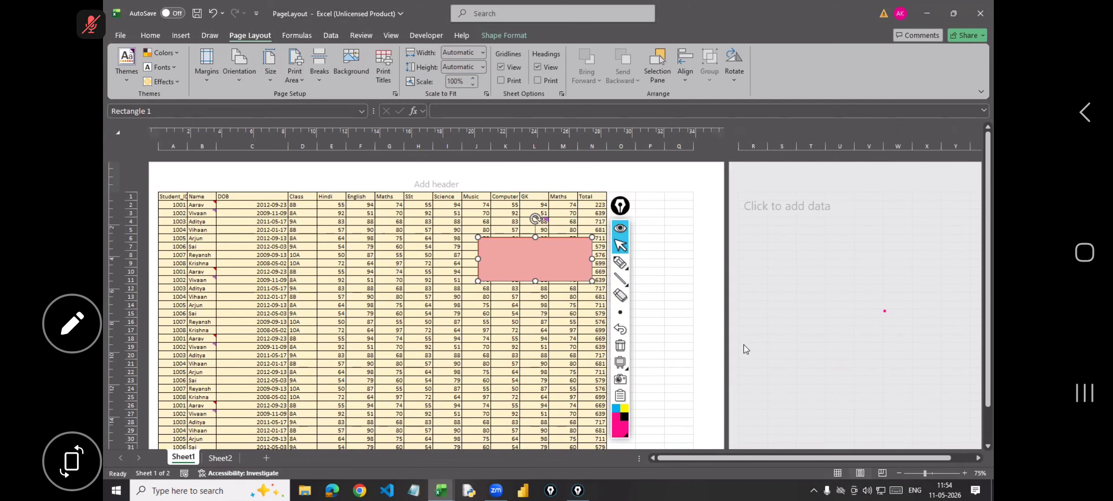
drag(925, 473, 918, 476)
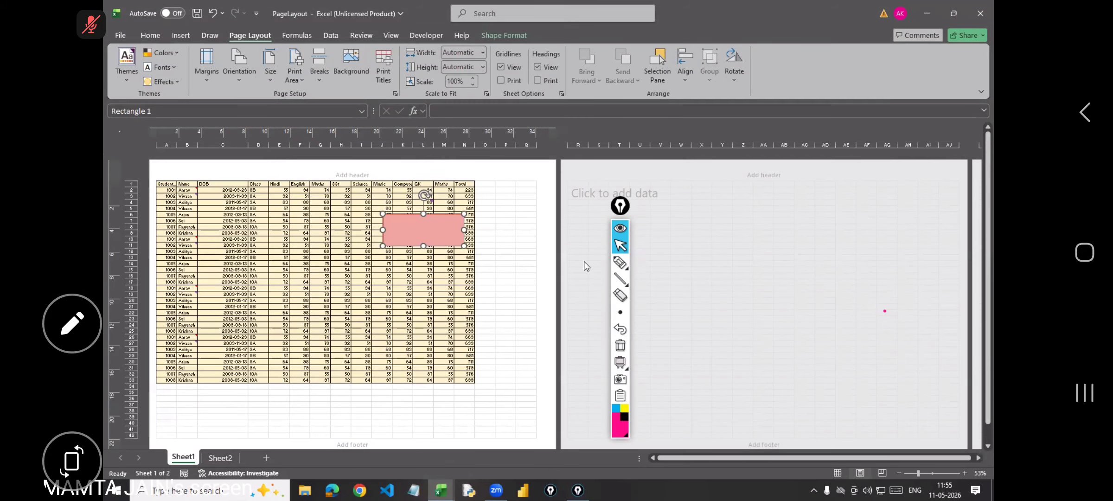
Try the Portrait page orientation on Sheet1 and switch the orientation back to Landscape.
scroll(584, 273, up, 2)
scroll(586, 303, up, 2)
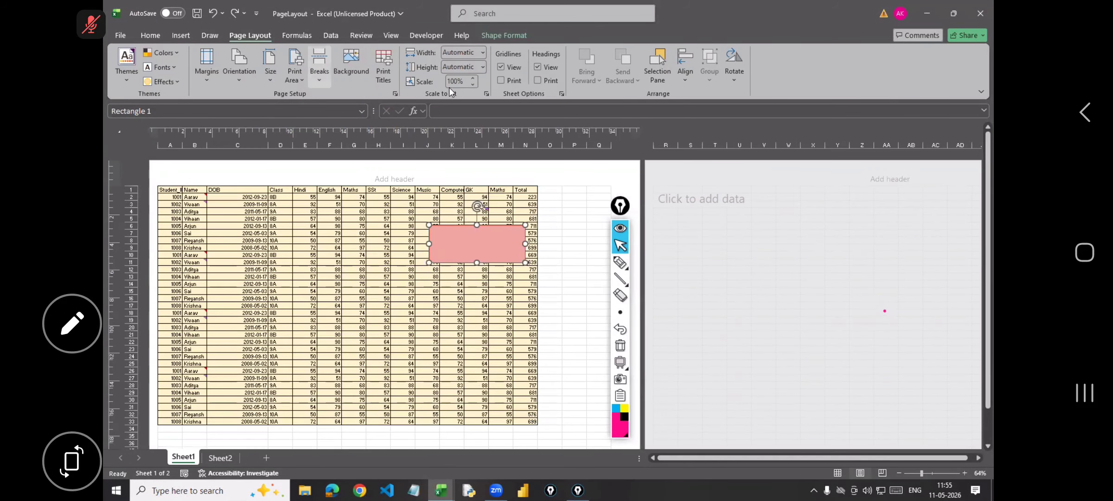
click(239, 72)
click(270, 103)
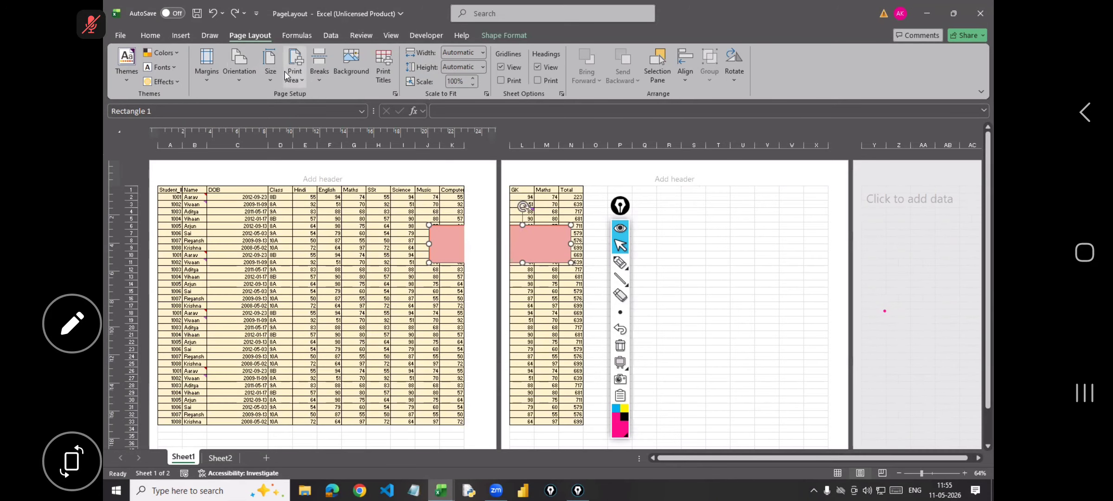
click(239, 75)
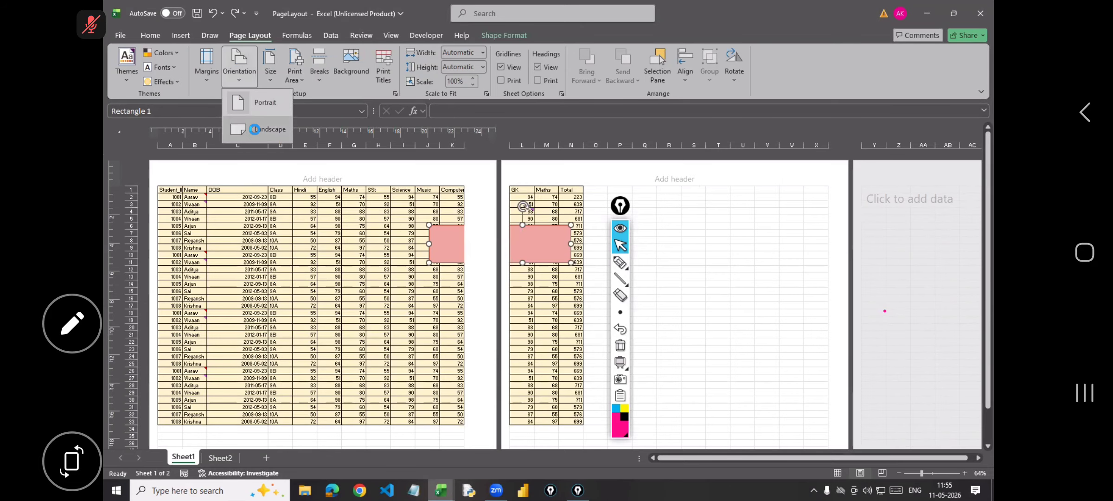
click(255, 129)
In the custom margin settings, set the top margin to 2.9, header and footer to 1.3, and right margin to 1.1.
click(208, 78)
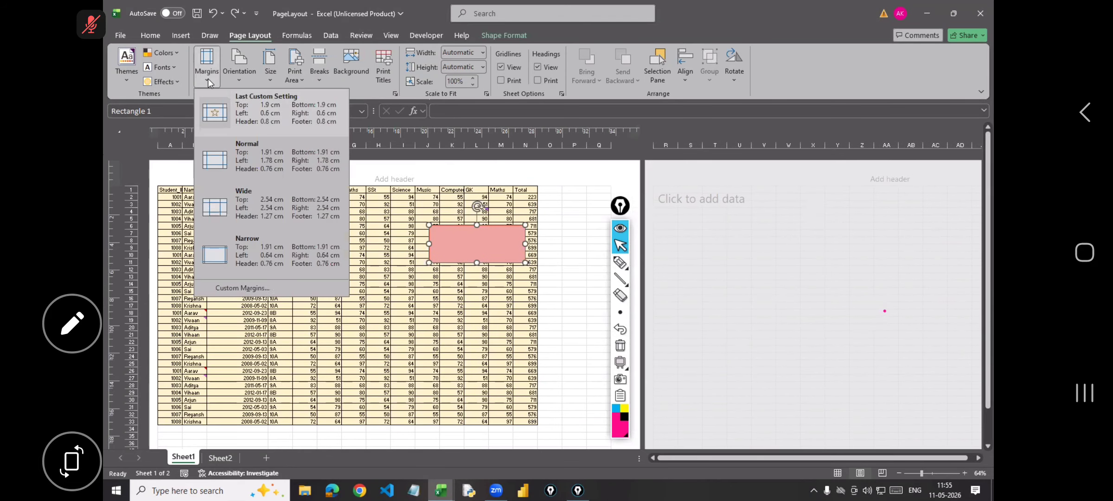
click(791, 134)
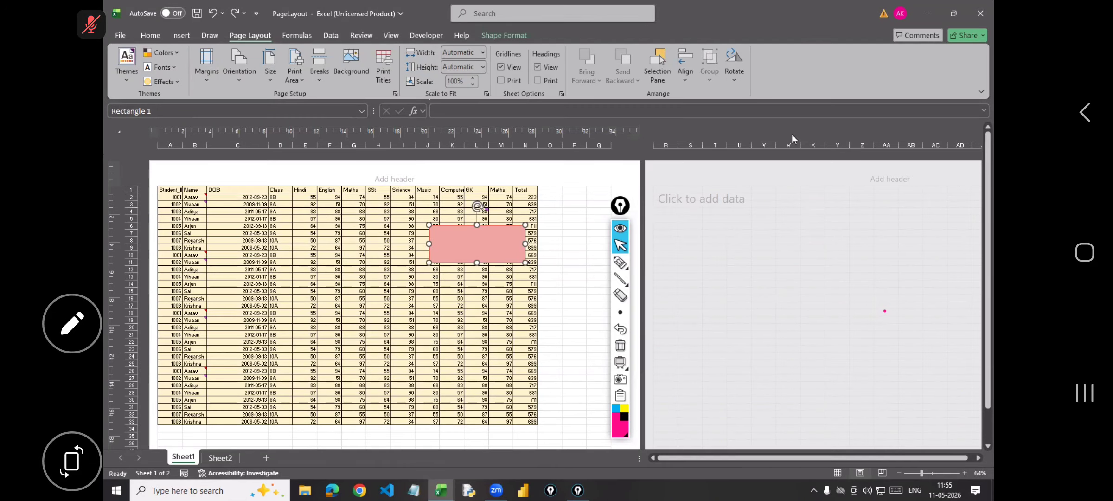
click(562, 94)
click(589, 88)
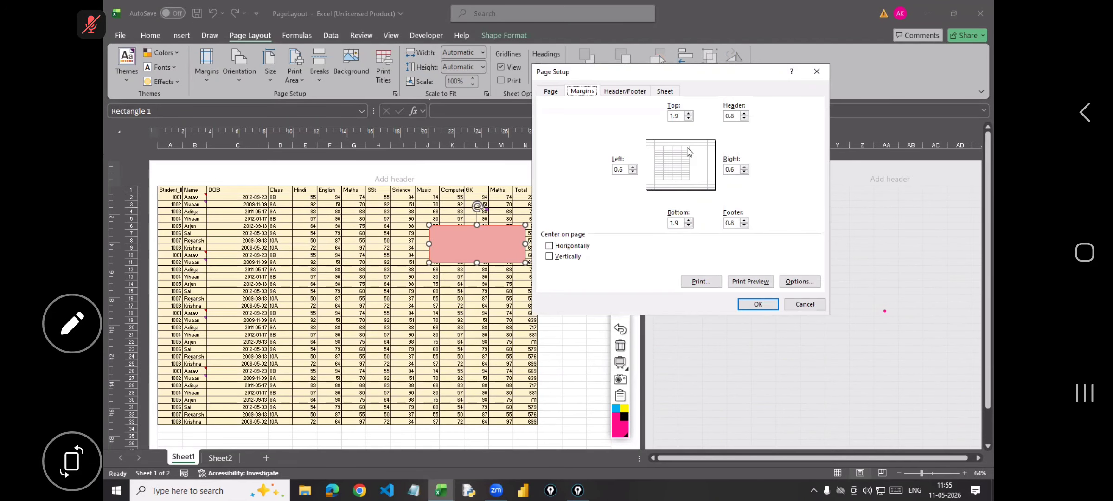
click(689, 114)
click(745, 114)
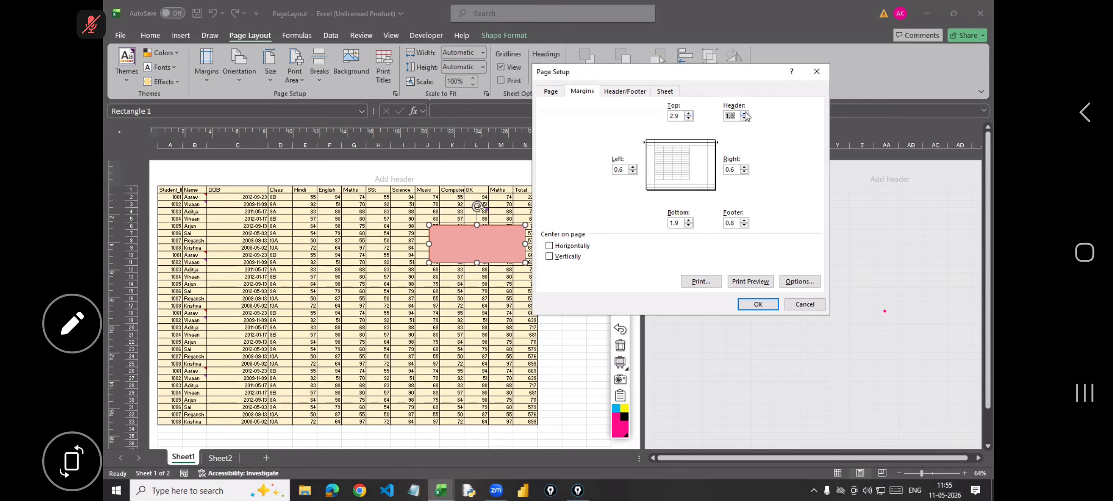
click(745, 221)
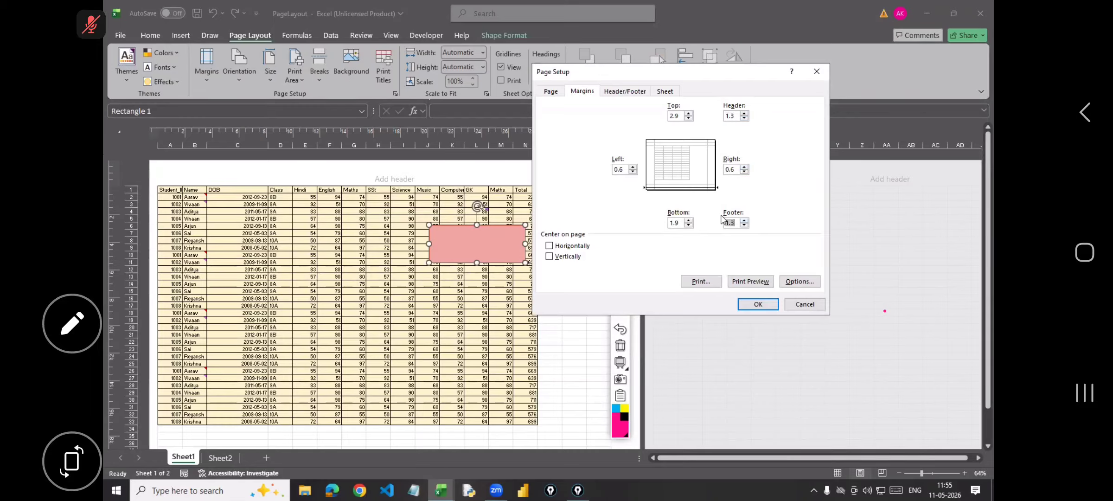
click(744, 167)
Center the data on the page both horizontally and vertically, and accept the page setup.
click(585, 249)
click(566, 258)
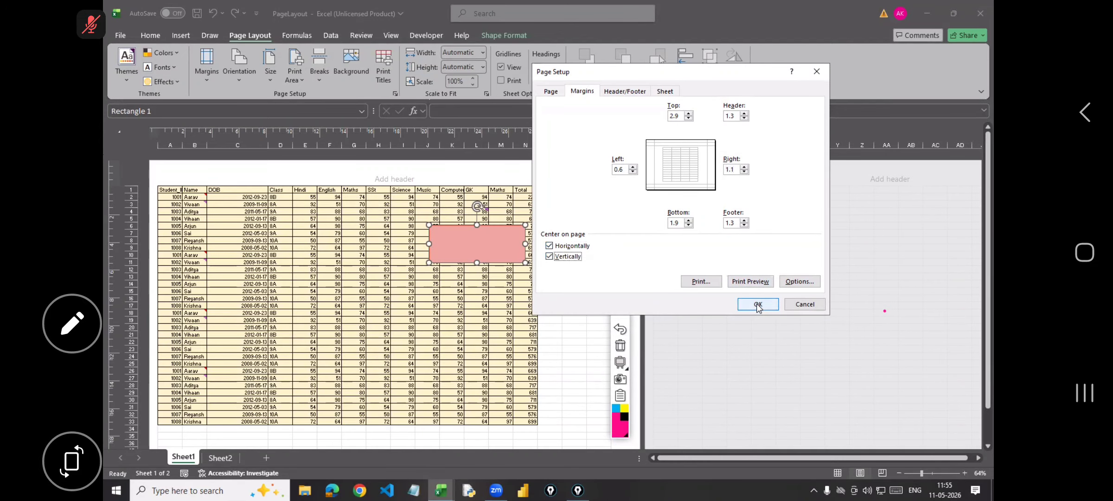
key(Return)
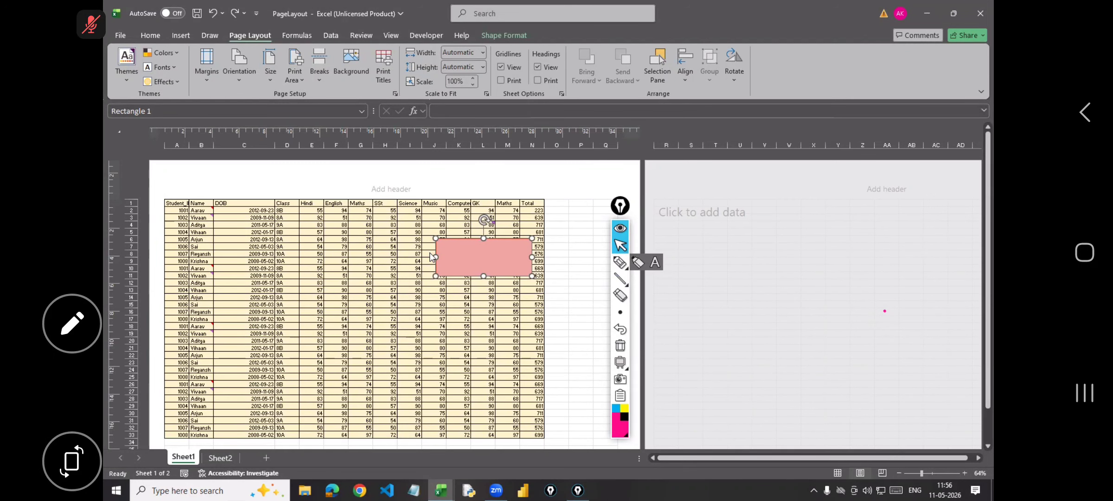
Check the centered Sheet1 table in the print preview and return to the worksheet.
drag(923, 478, 915, 478)
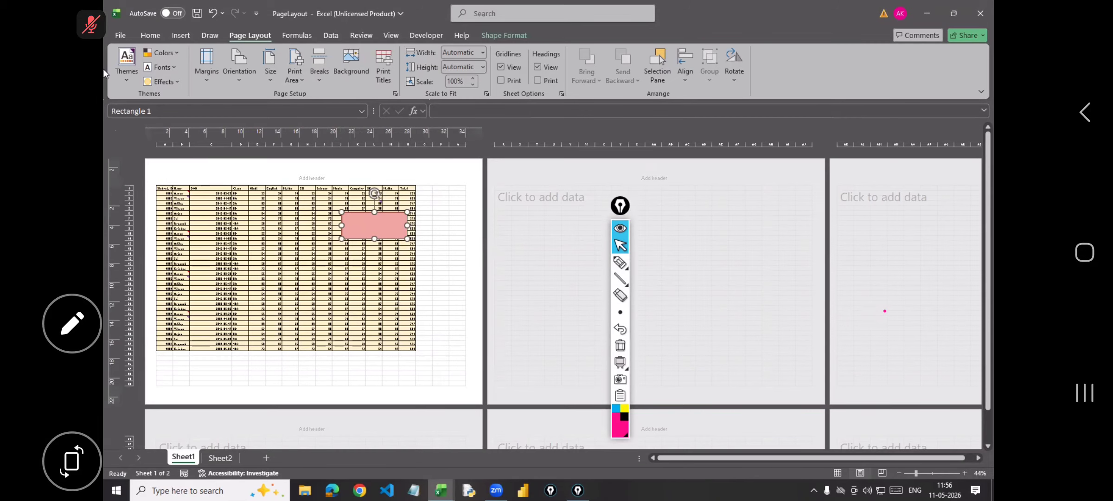
click(131, 43)
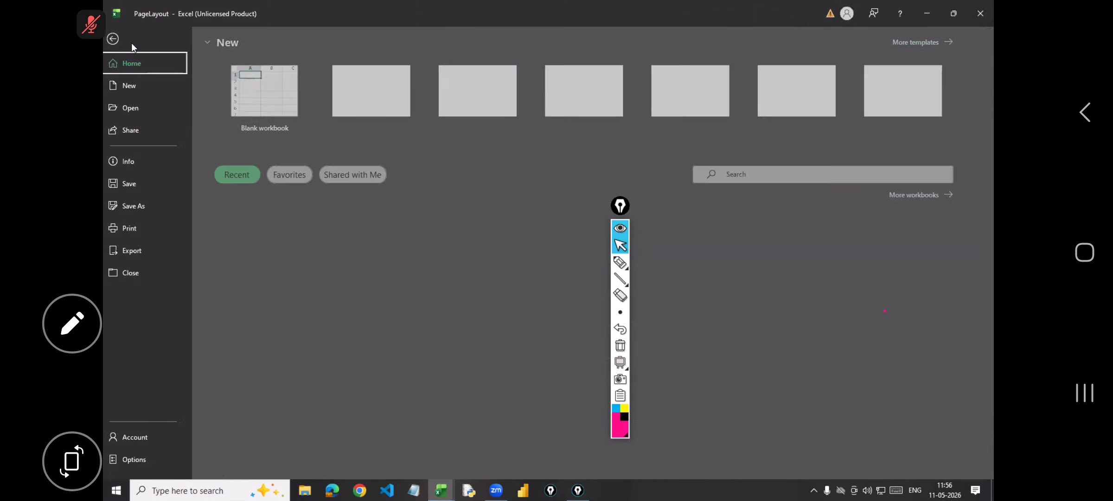
click(141, 225)
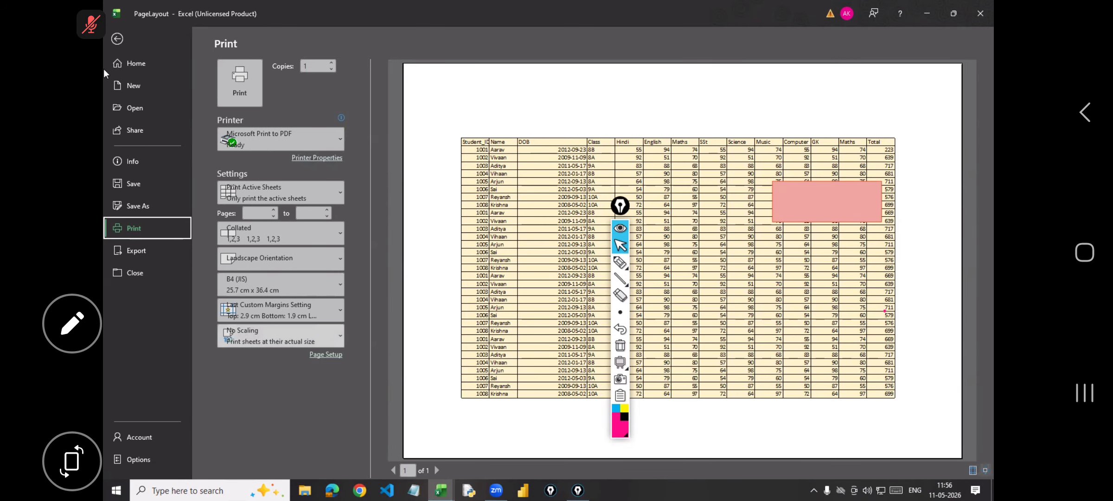
click(117, 38)
click(122, 35)
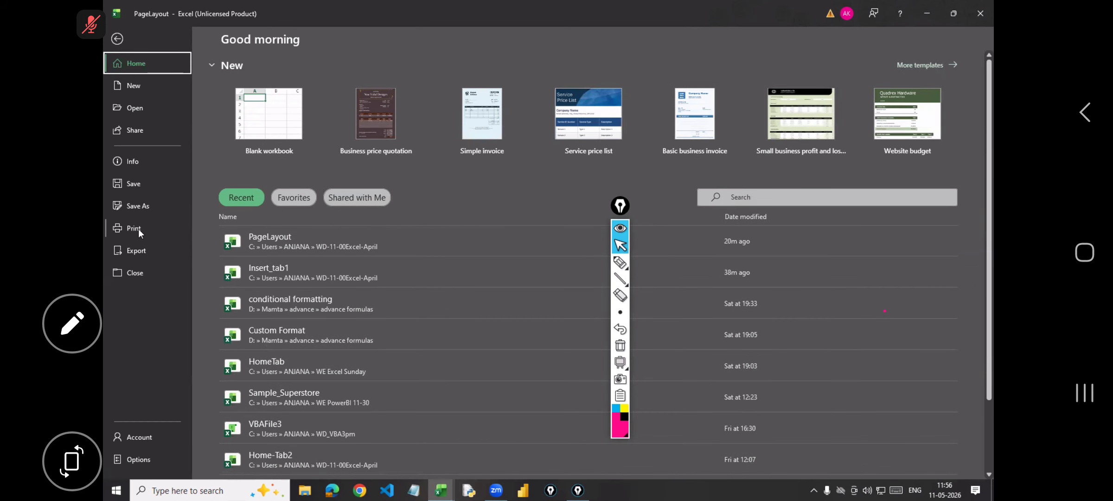
click(138, 209)
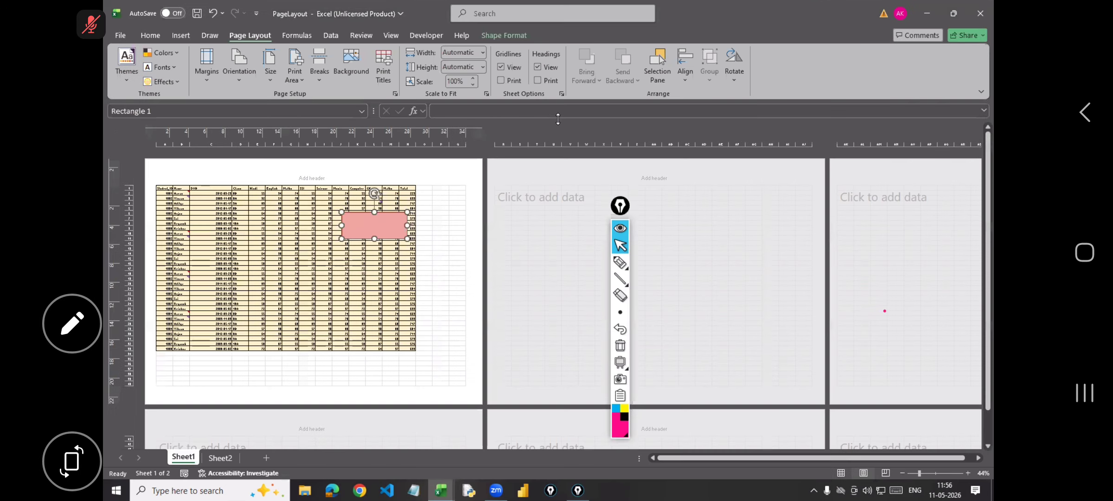
Reopen the print preview of Sheet1 using keyboard access and close it again.
key(alt)
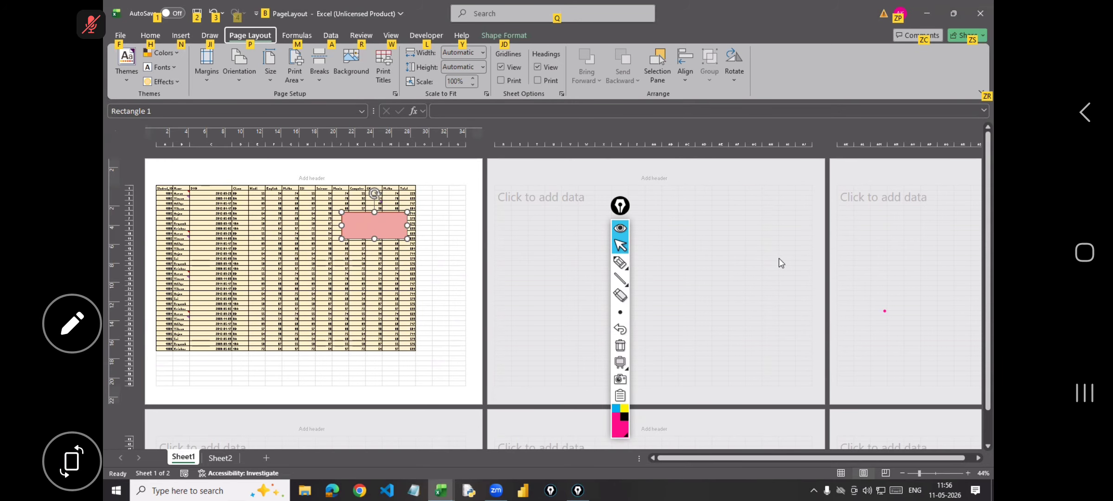
key(f)
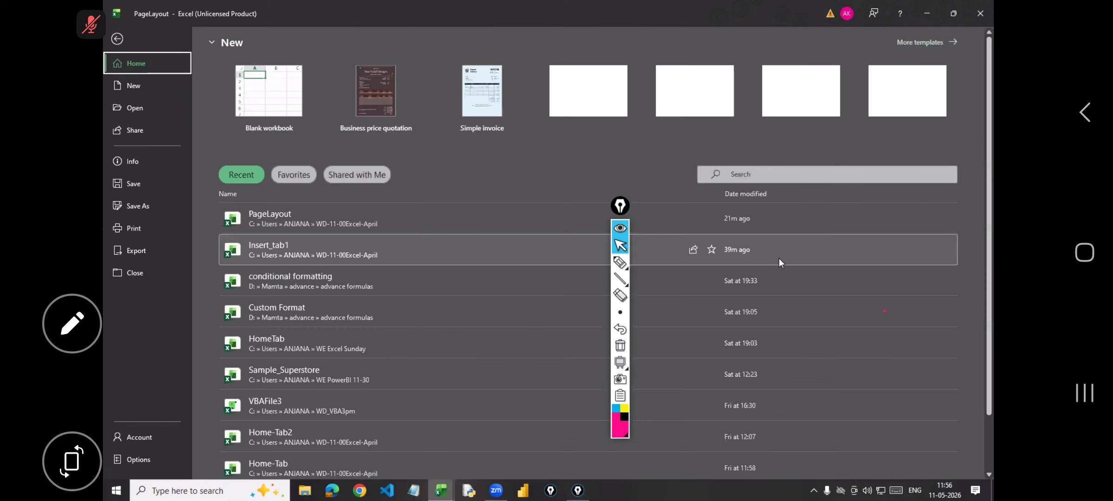
key(p)
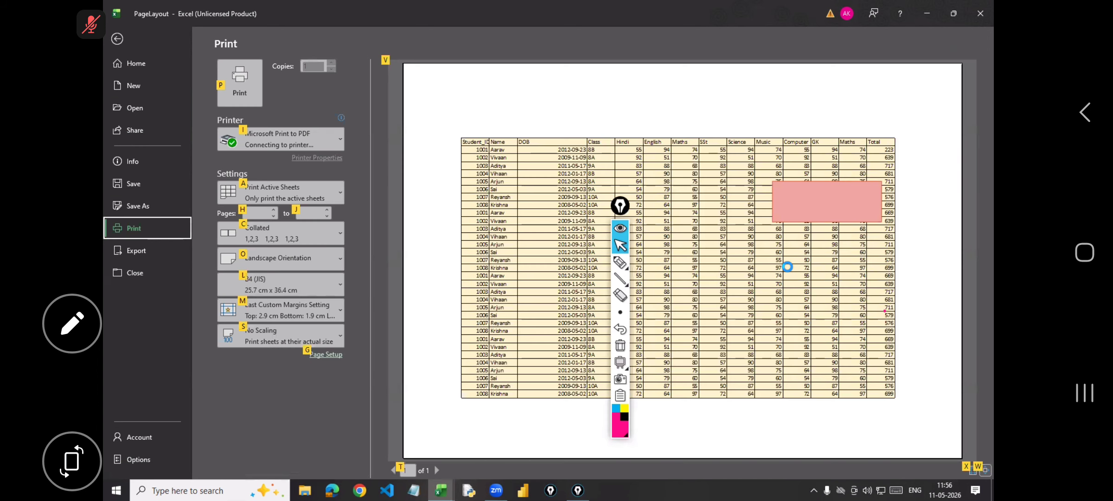
key(Escape)
key(Escape)
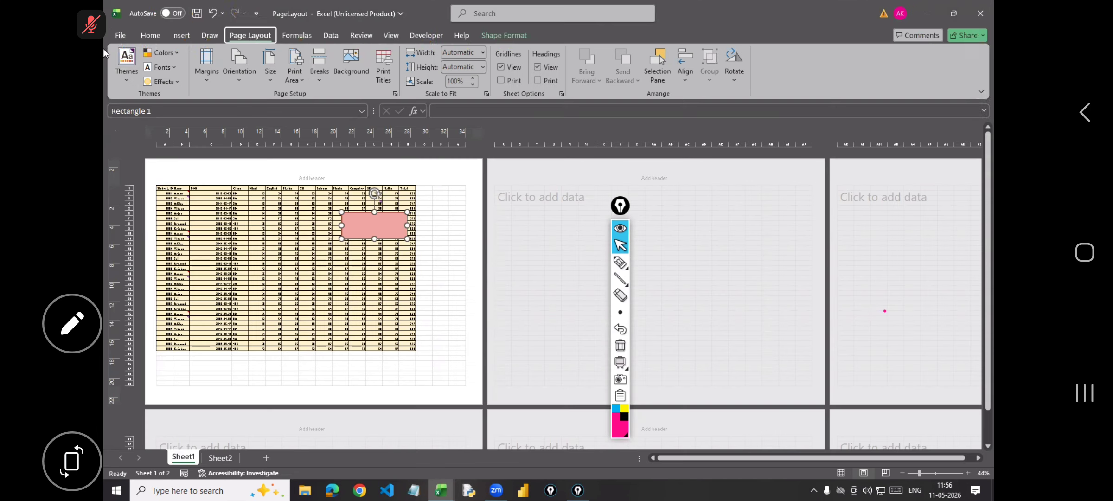
Deselect the rectangle by selecting cell AI11, and view the sheet's print preview once more before returning to the worksheet.
click(780, 239)
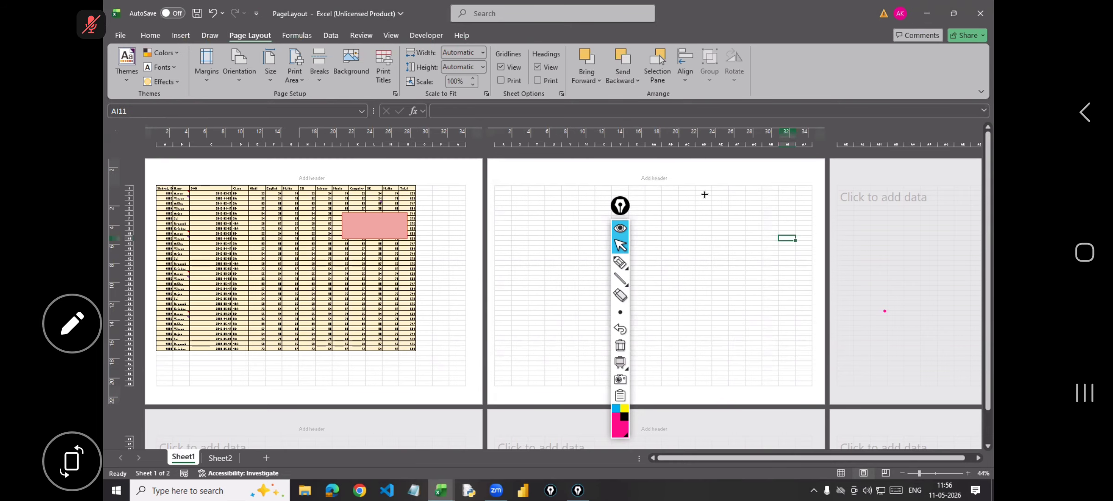
key(alt+f)
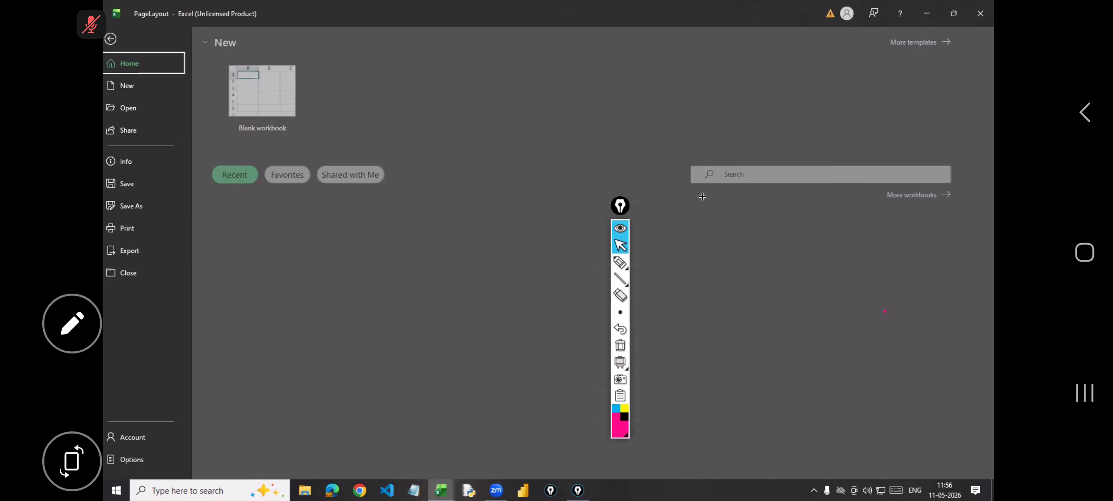
key(p)
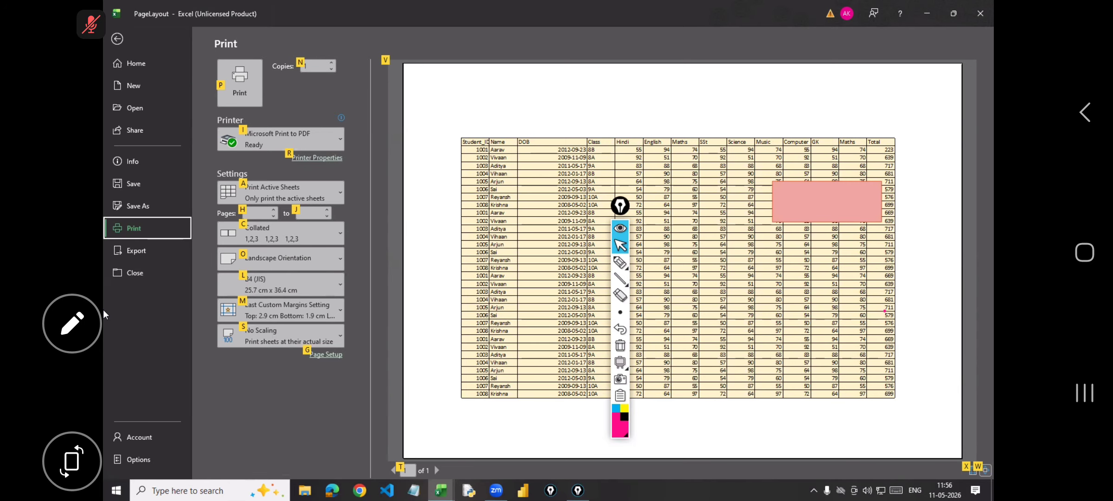
key(Escape)
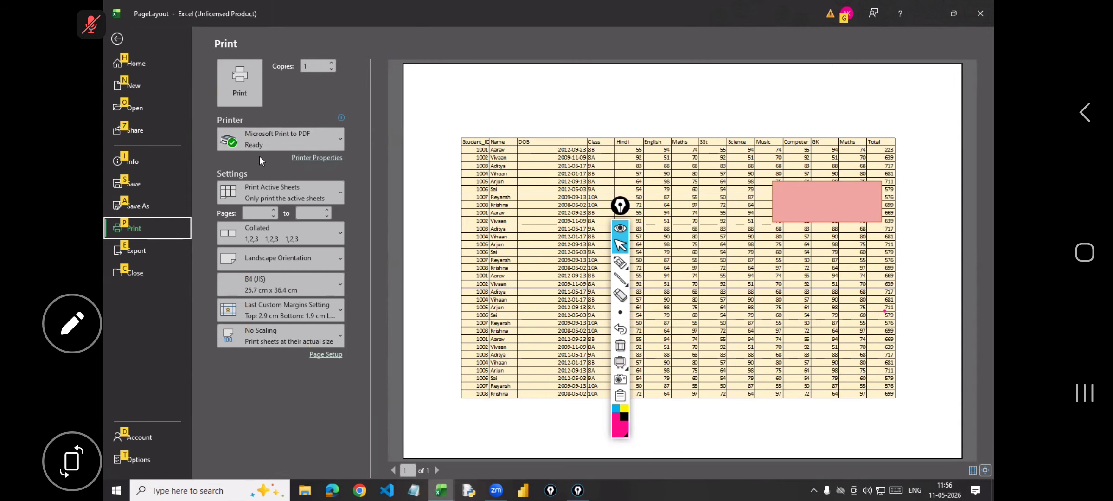
key(Escape)
key(Escape)
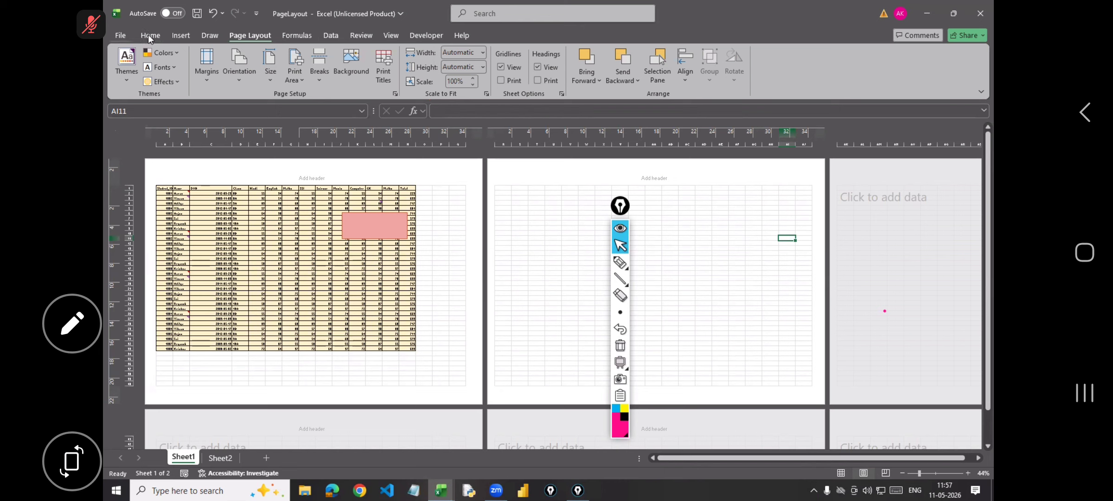
Set the page scaling to 150% of normal size in the Page Setup options and apply it.
click(209, 79)
click(815, 128)
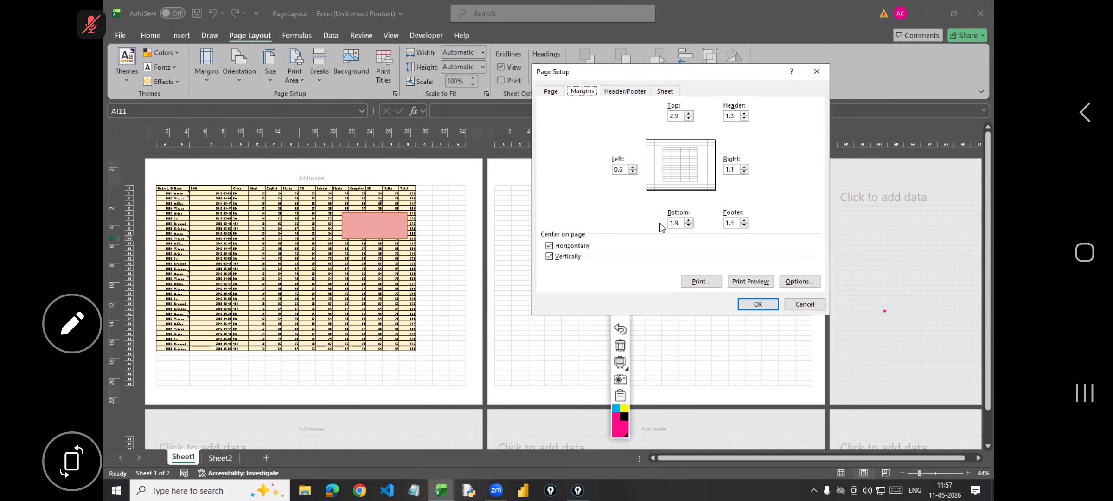
click(551, 92)
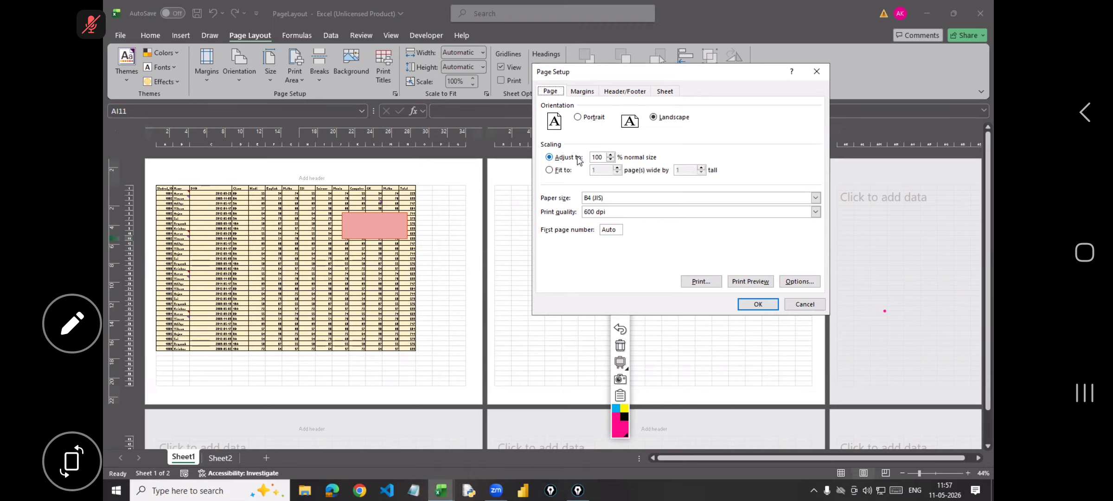
double_click(603, 157)
text(150)
click(753, 302)
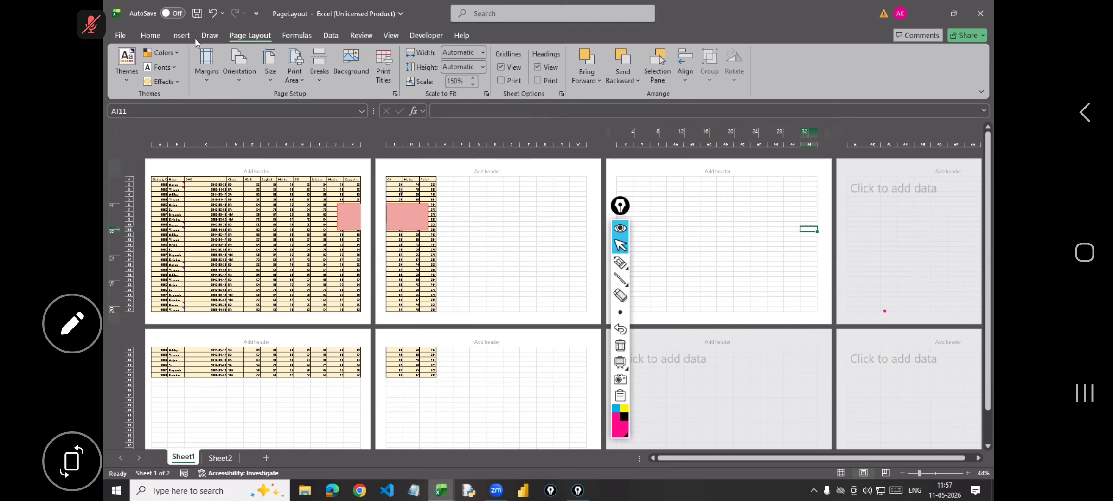
Change the page scaling to 130% of normal size through the custom margin settings.
click(209, 81)
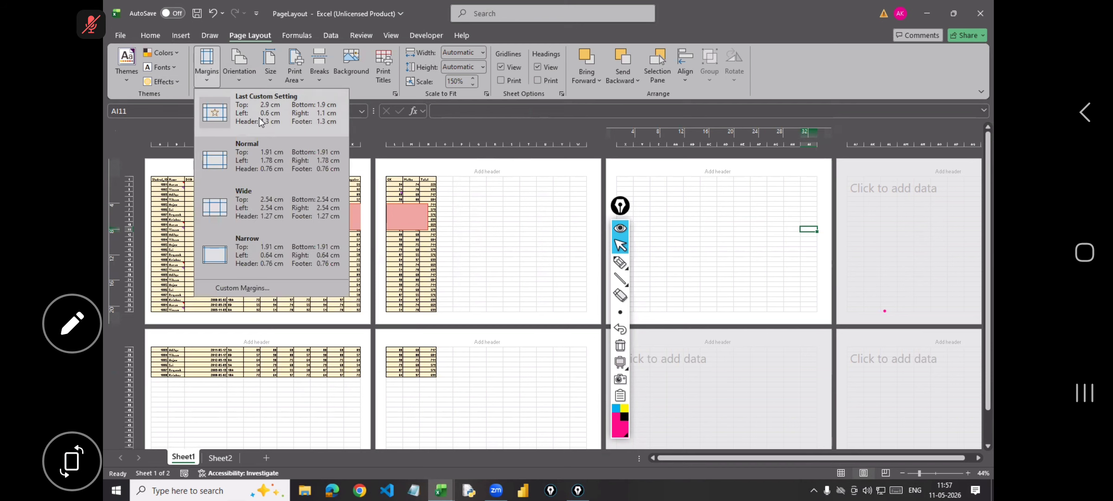
click(242, 288)
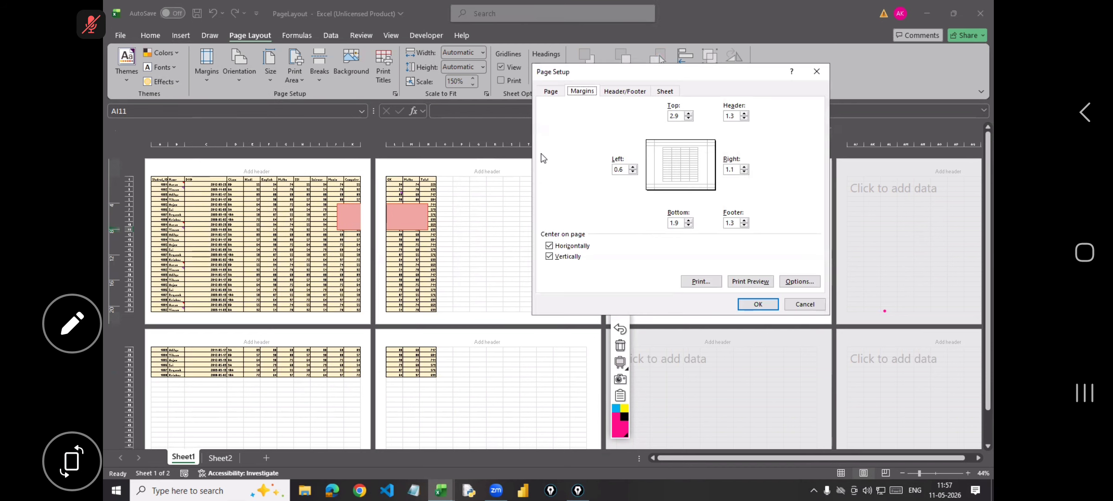
click(551, 92)
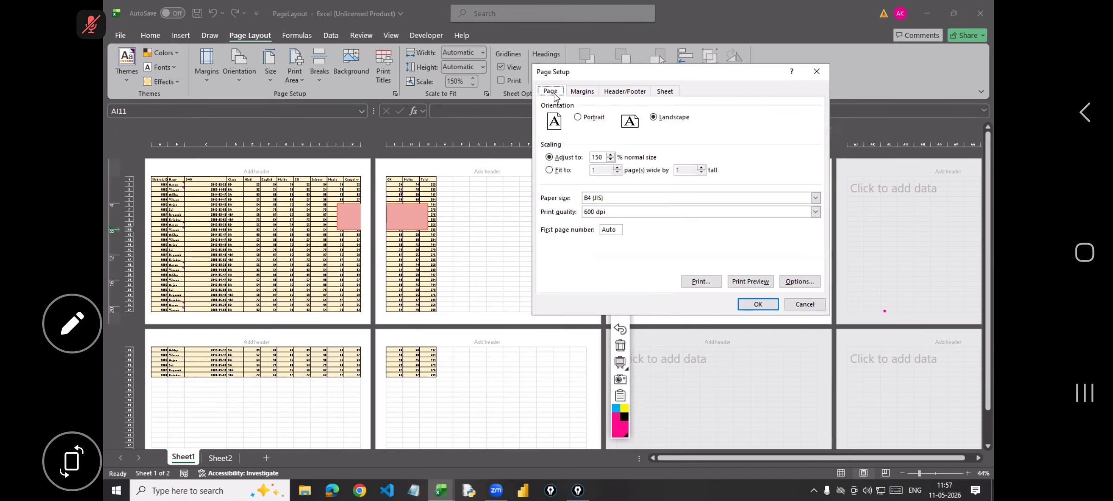
double_click(602, 158)
text(13)
click(742, 306)
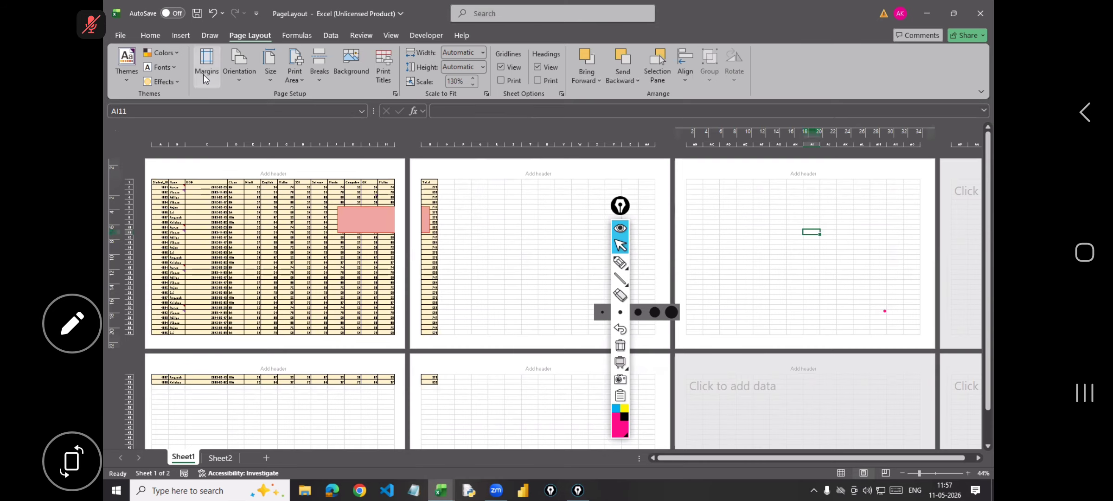
Set the page setup scaling to 100% of normal size and switch it to fit 2 pages wide by 1 tall.
click(268, 78)
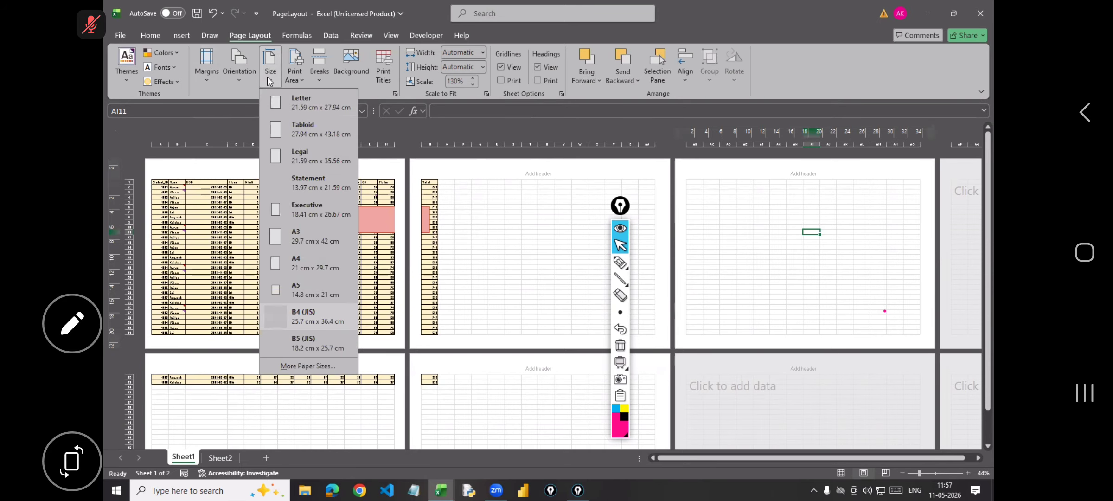
click(299, 353)
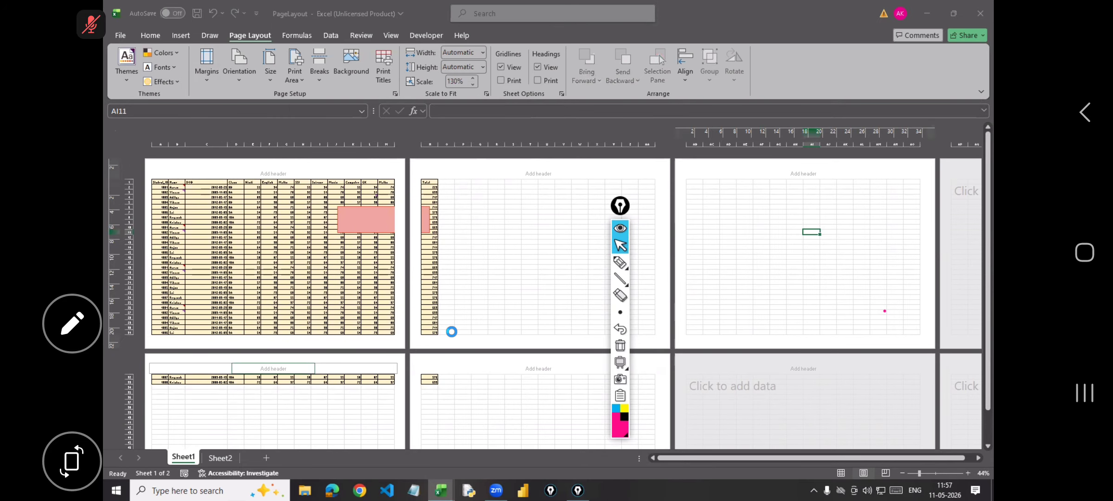
click(610, 159)
text(100)
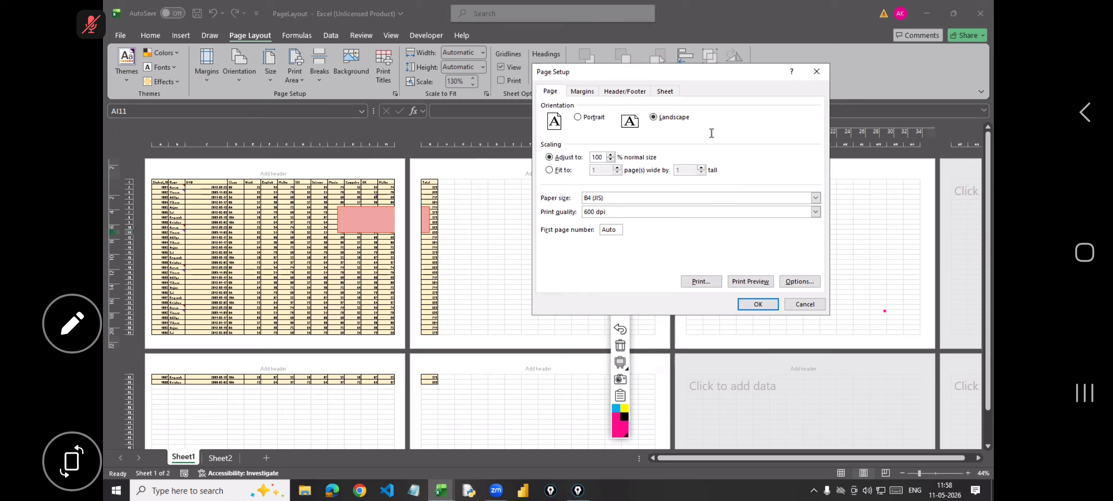
click(550, 169)
drag(599, 171, 555, 169)
text(2)
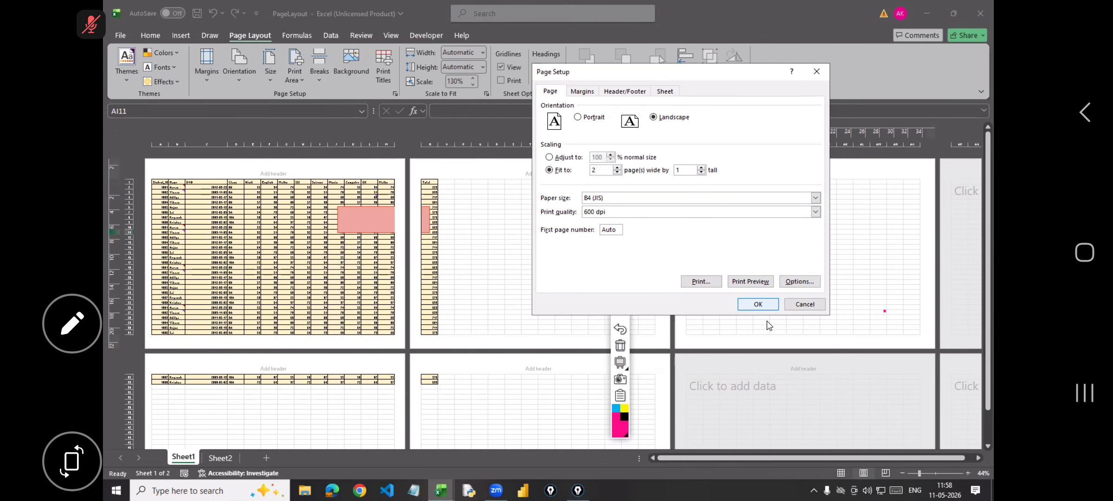
click(752, 303)
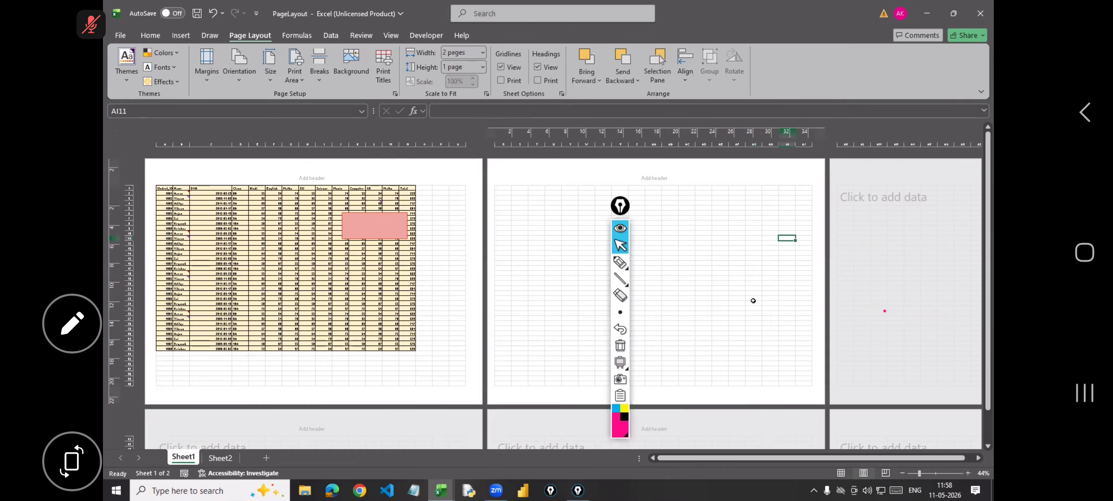
Copy the table rows in A17:N33 and paste them directly below the table, starting at cell A34.
scroll(356, 268, down, 3)
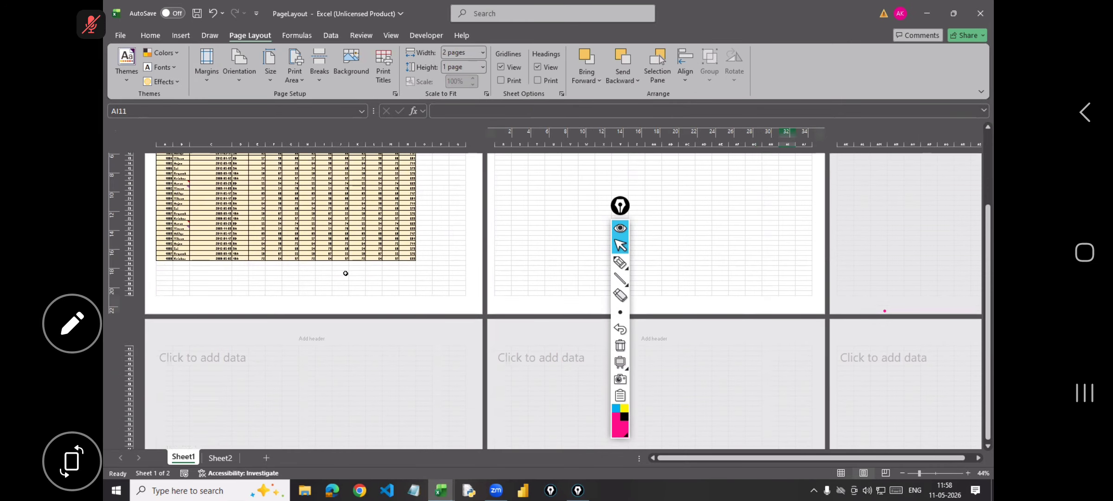
scroll(346, 273, up, 3)
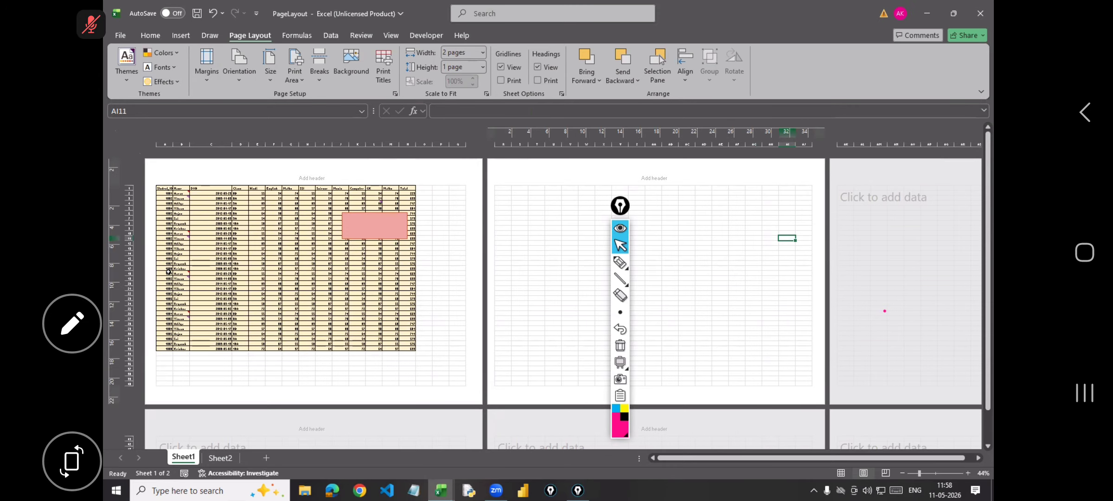
drag(168, 271, 407, 348)
key(ctrl+c)
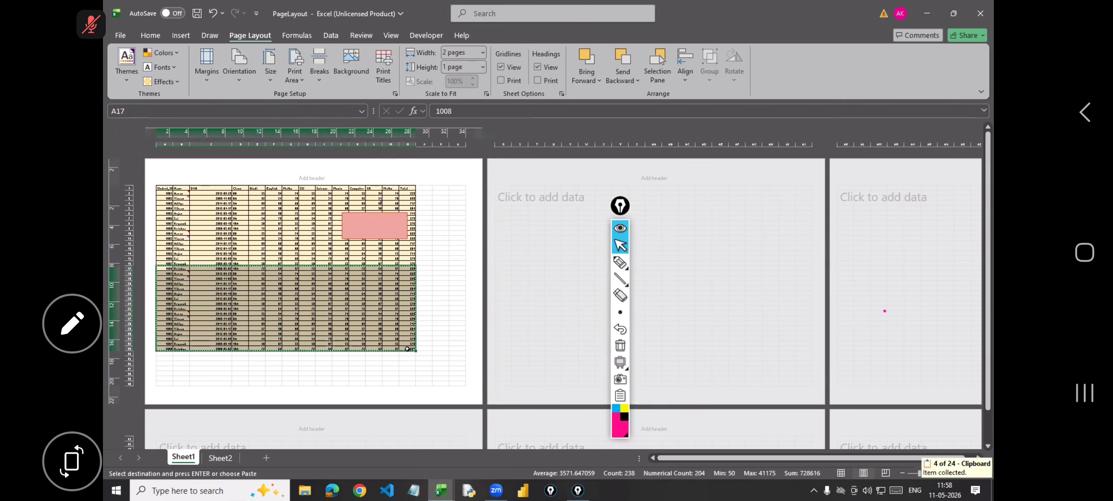
click(163, 354)
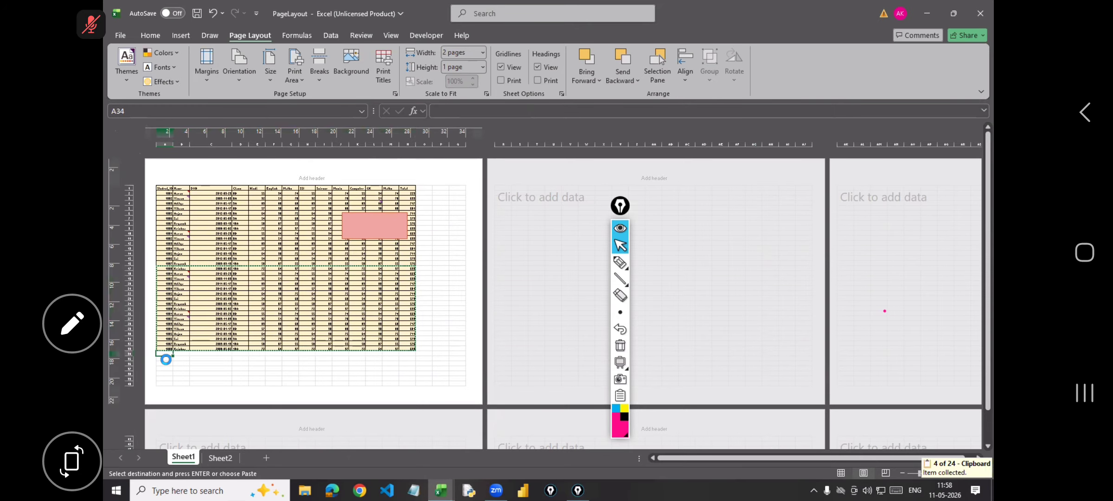
key(ctrl+v)
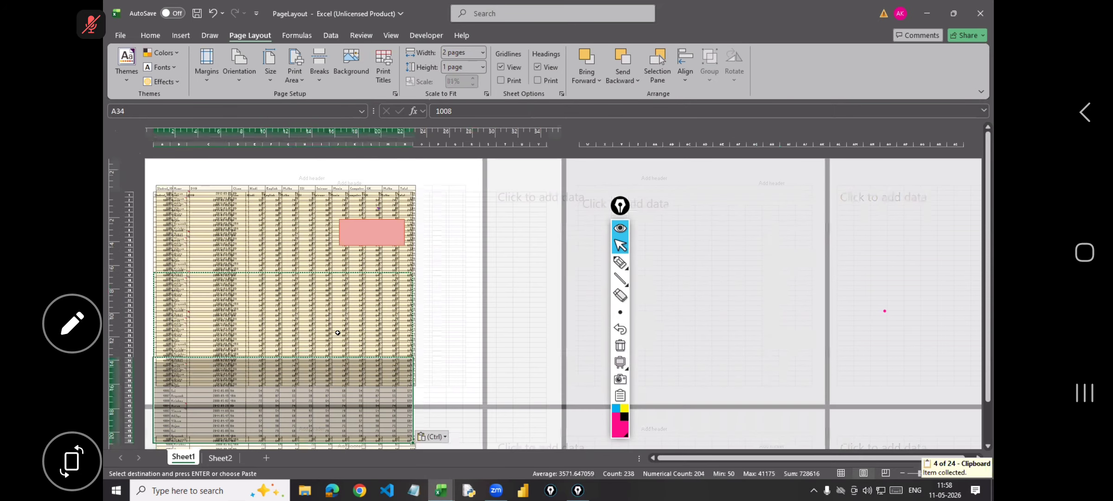
Try to set the printout width to 1 page in the Scale to Fit settings.
scroll(334, 306, down, 6)
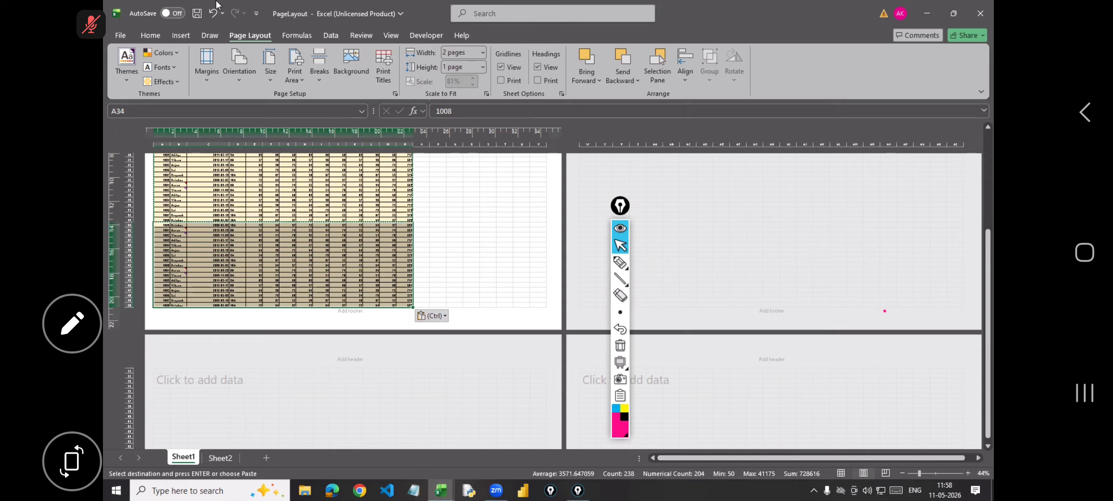
scroll(432, 101, up, 3)
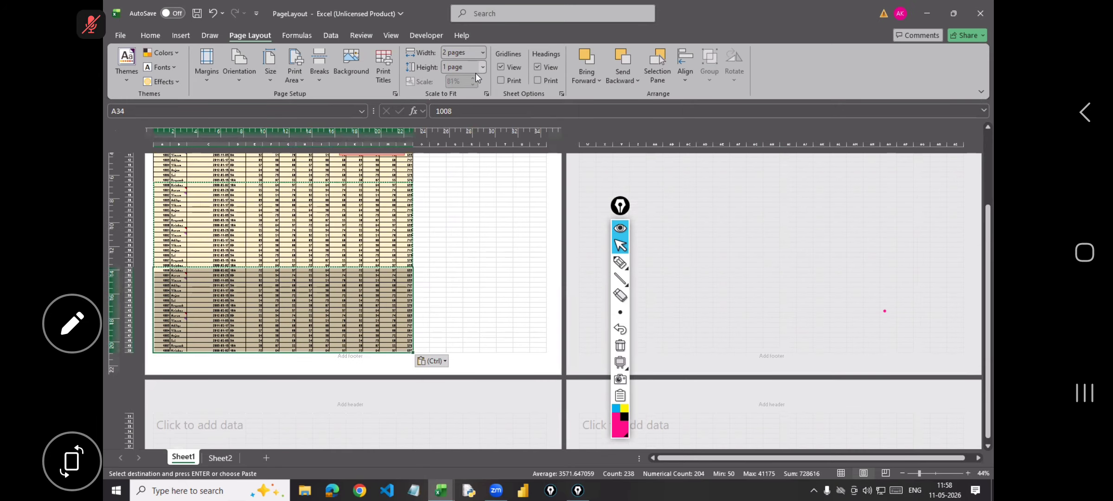
click(448, 53)
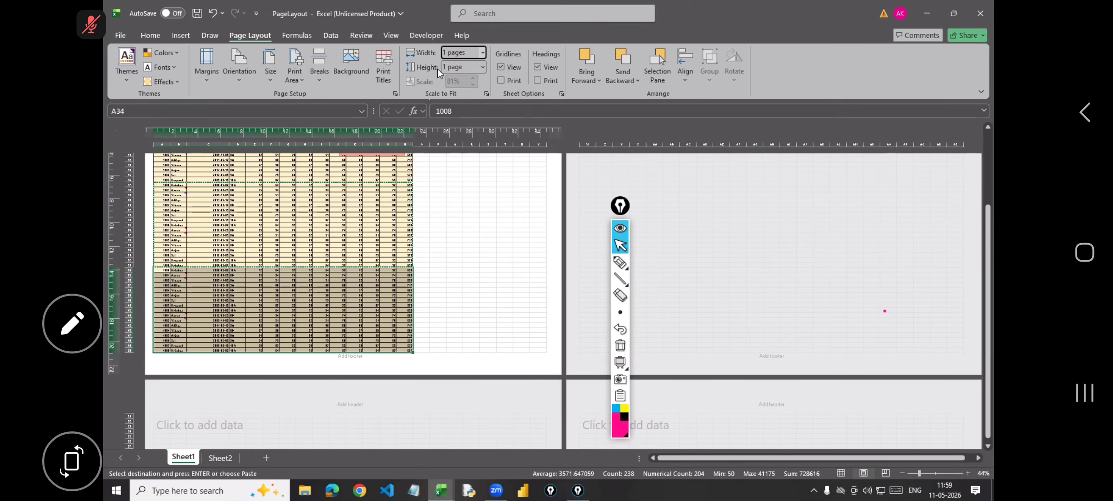
key(Return)
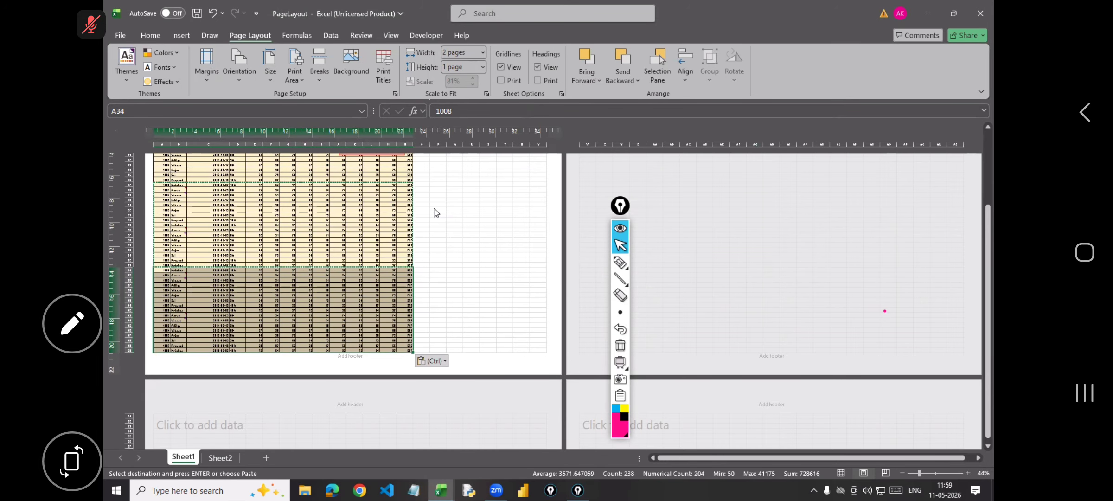
Copy the range A1:O24, including the header row, and paste it beside the table starting at cell O2.
scroll(193, 203, up, 5)
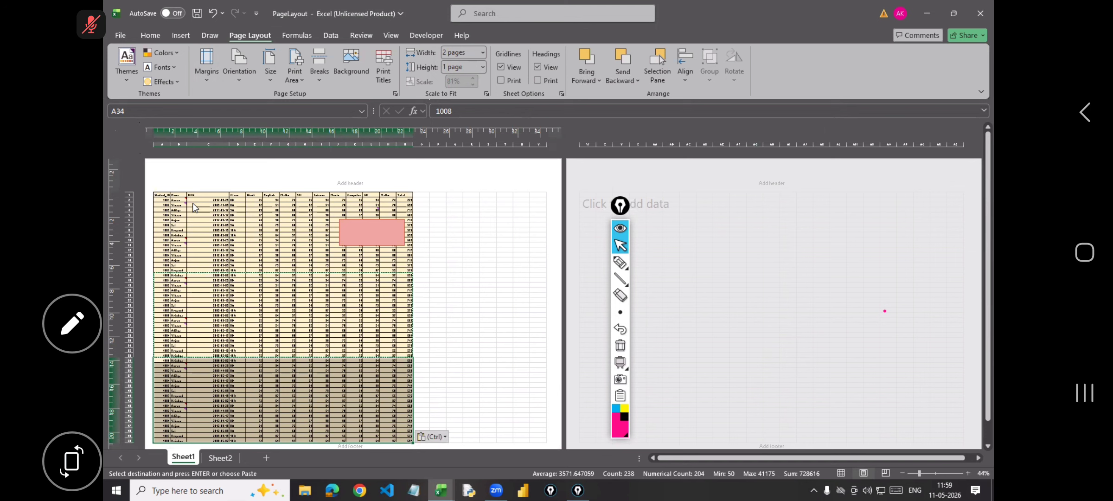
drag(159, 194, 427, 310)
key(ctrl+c)
click(423, 199)
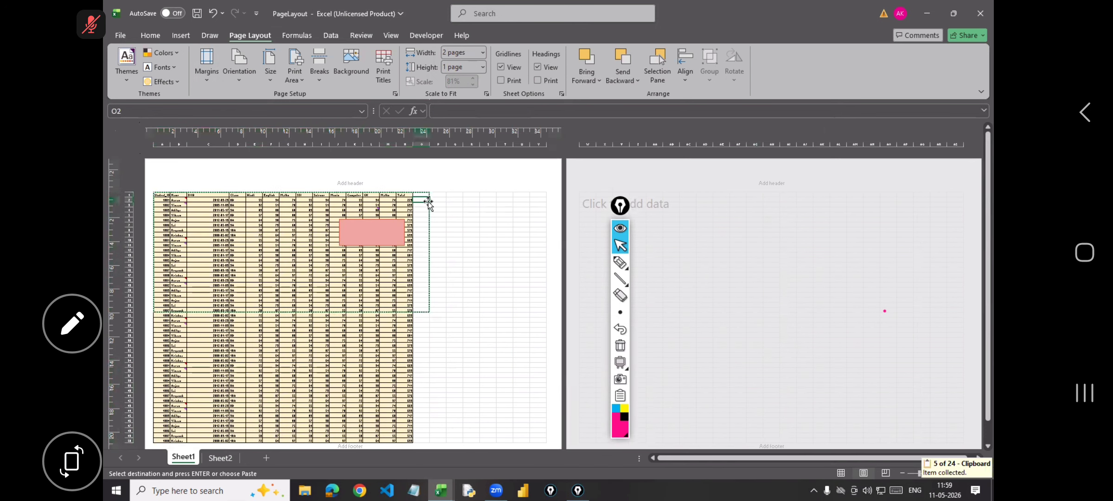
key(Return)
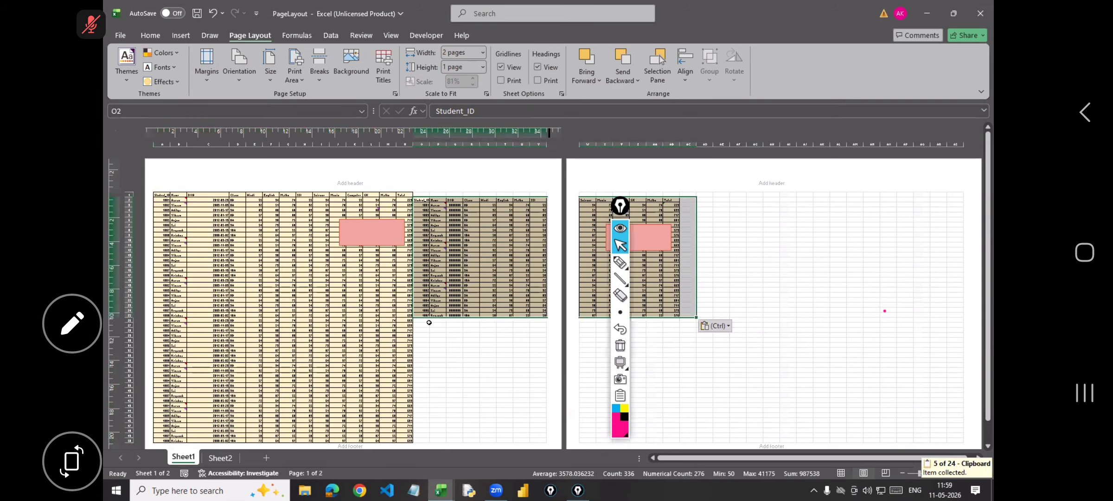
Copy the entire data region of the sheet and paste it starting at cell O28.
click(416, 319)
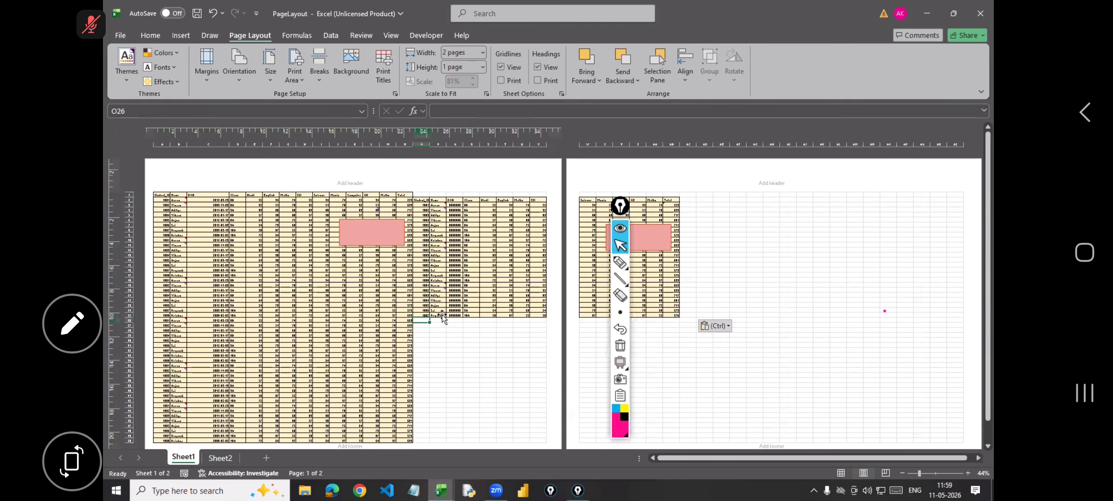
click(437, 369)
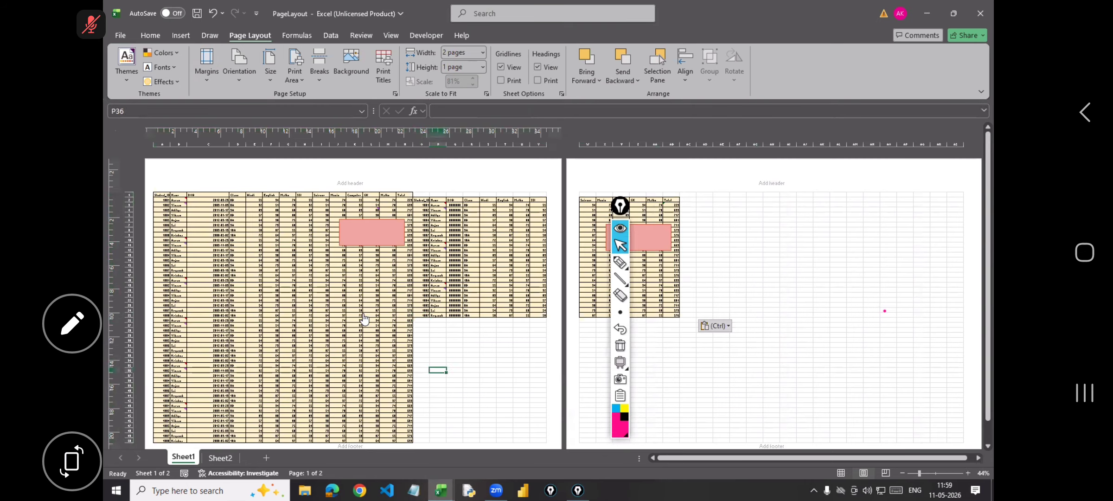
click(185, 201)
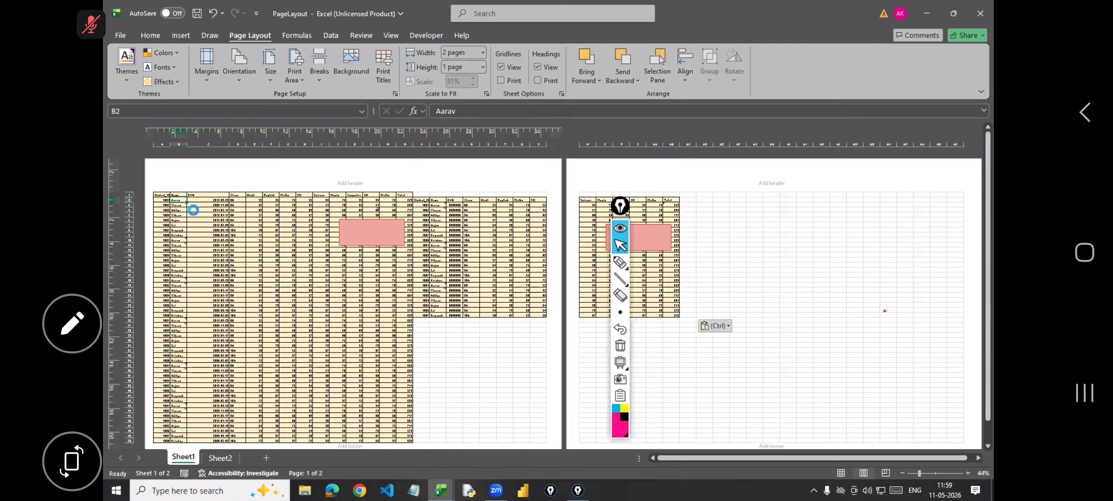
key(ctrl+c)
drag(208, 234, 208, 240)
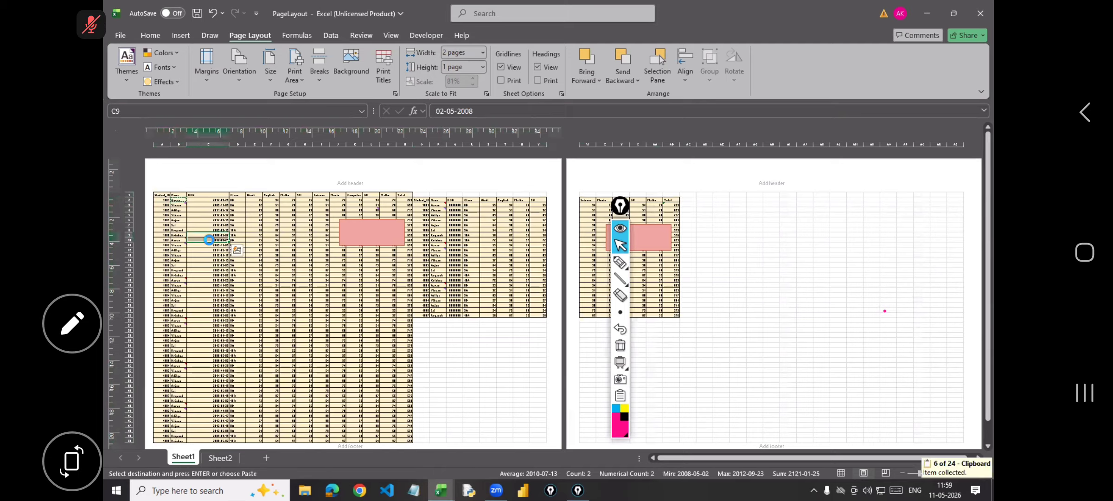
key(ctrl+a)
key(ctrl+c)
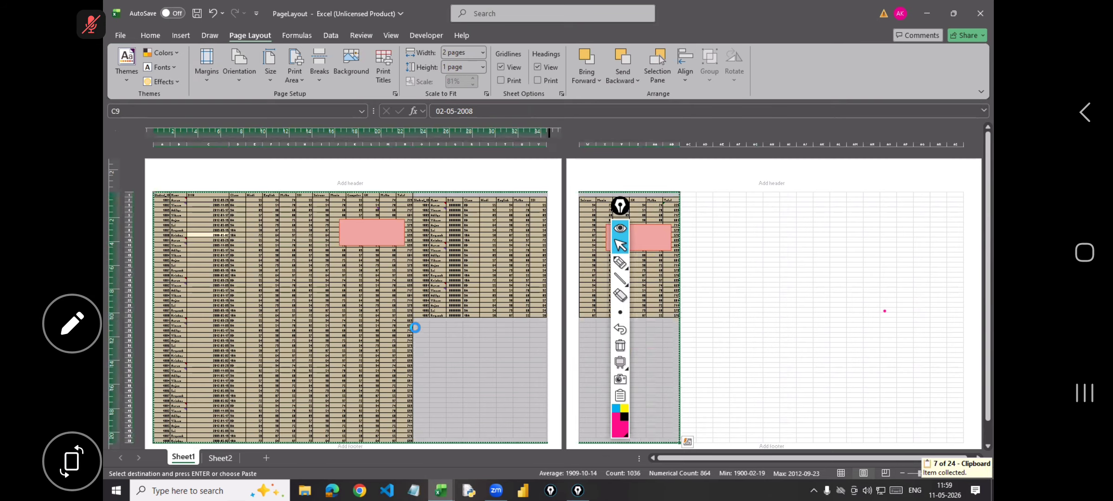
click(416, 323)
key(ctrl+v)
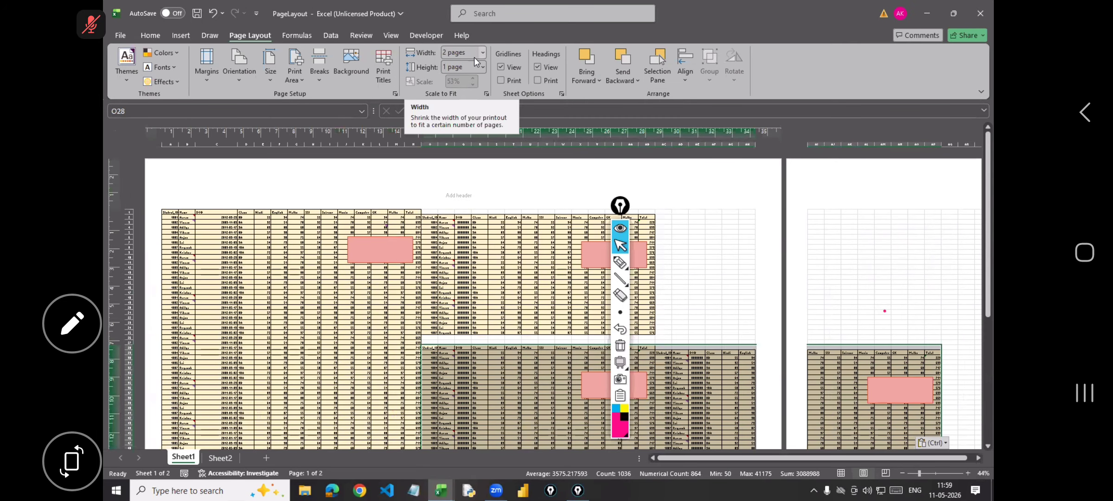
Set the printout width to 1 page and reduce the zoom to 21% to view the whole page.
click(916, 473)
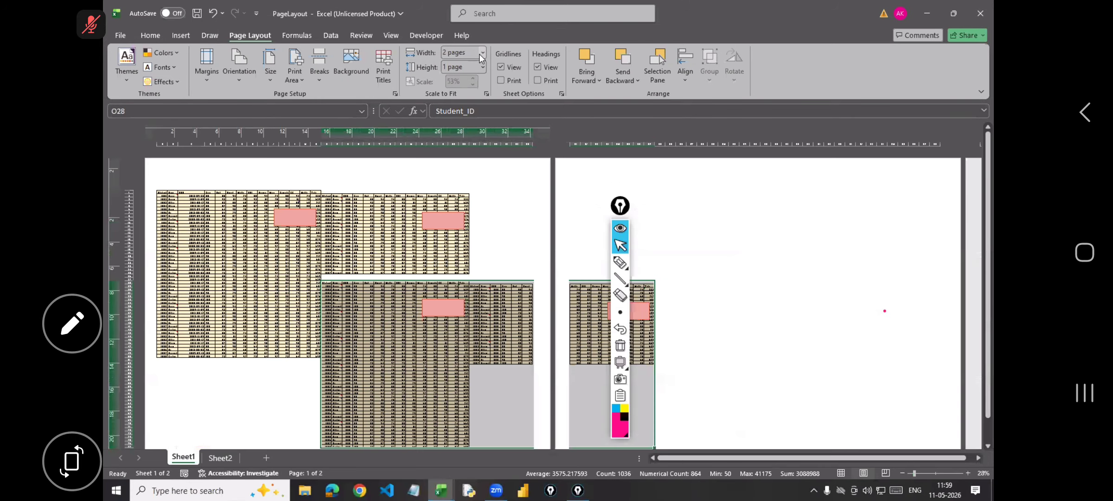
click(483, 53)
click(464, 79)
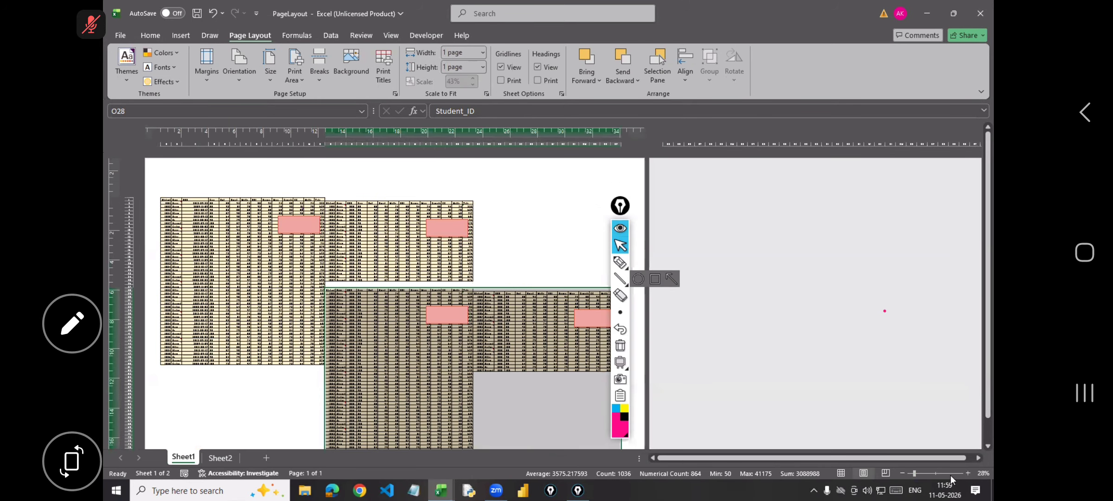
drag(913, 473, 911, 473)
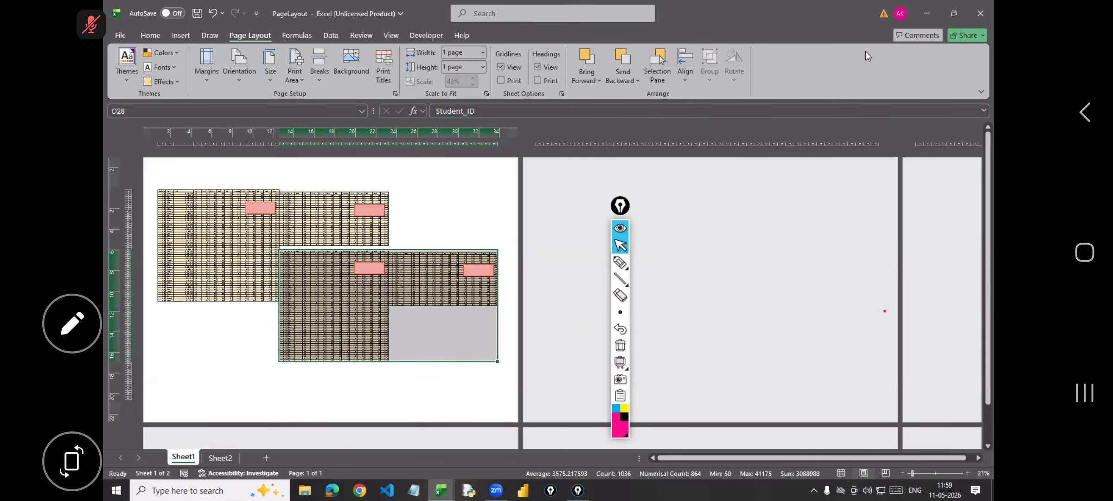
Circle the Scale to Fit width, height and scale options with the pink annotation pen and return to the pointer.
click(623, 268)
drag(443, 31, 454, 32)
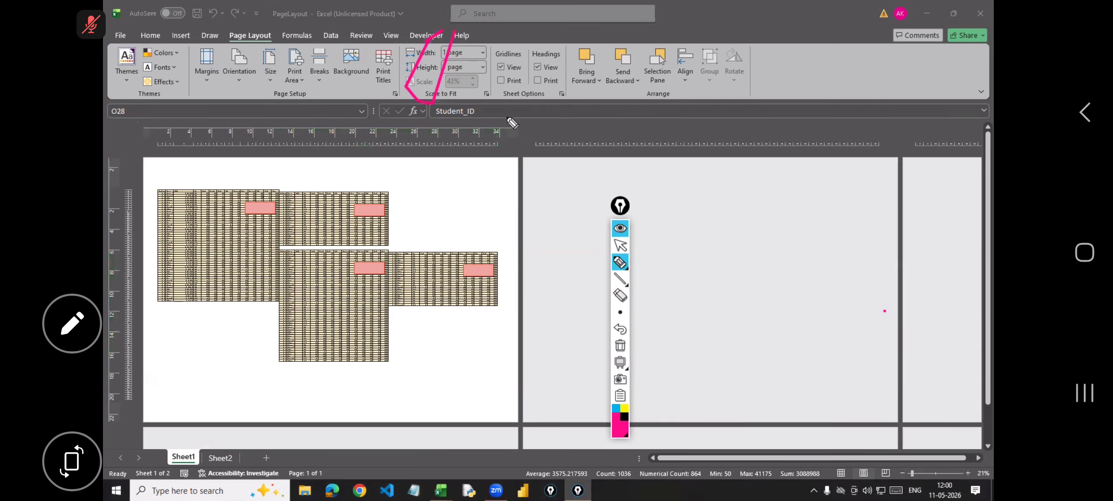
click(618, 245)
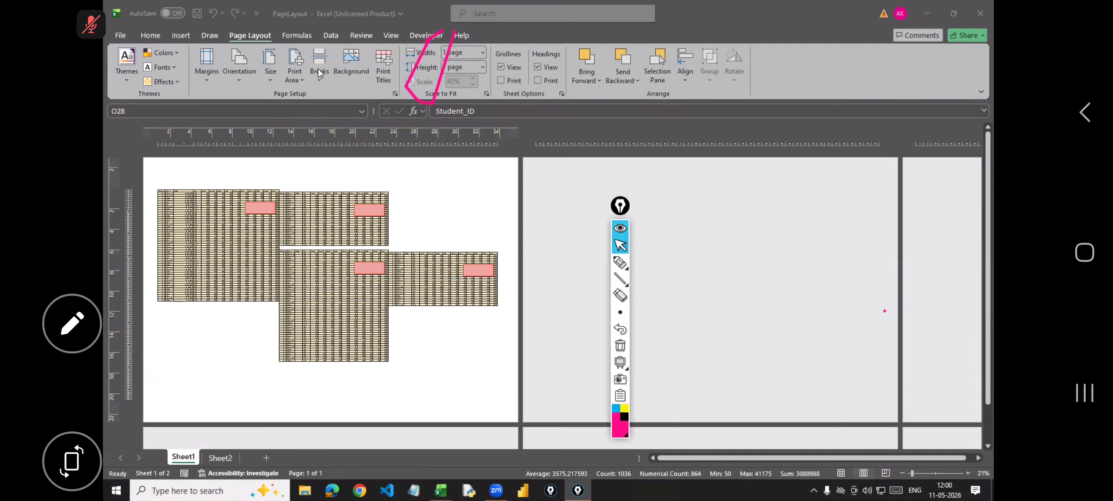
Open the page setup options for more paper sizes and move the dialog away from the worksheet data.
click(271, 78)
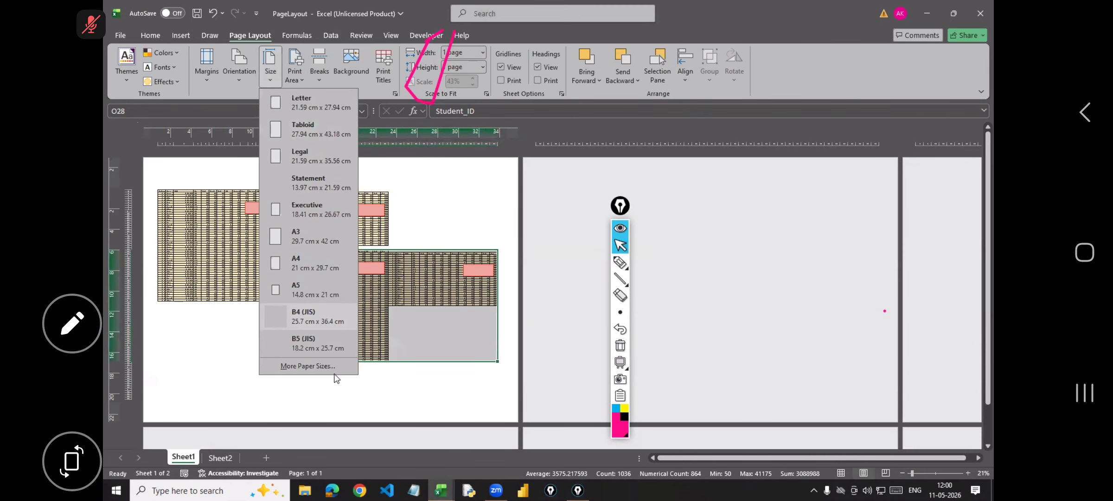
click(307, 366)
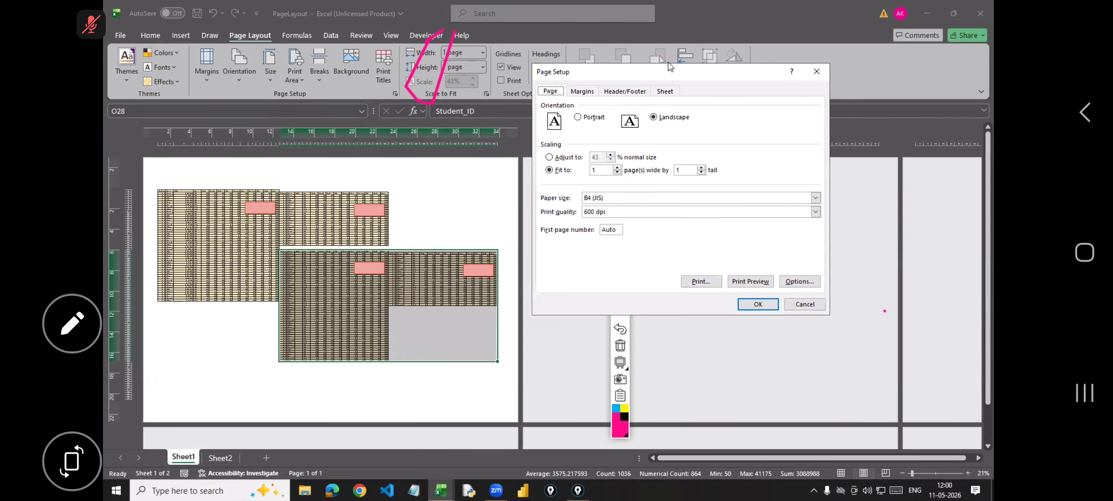
drag(669, 76, 810, 146)
Circle the Fit to setting in pink ink, link it to the Scale to Fit group, and clear all annotations.
click(620, 261)
mouse_move(684, 231)
mouse_down()
mouse_move(841, 266)
mouse_move(689, 260)
mouse_up()
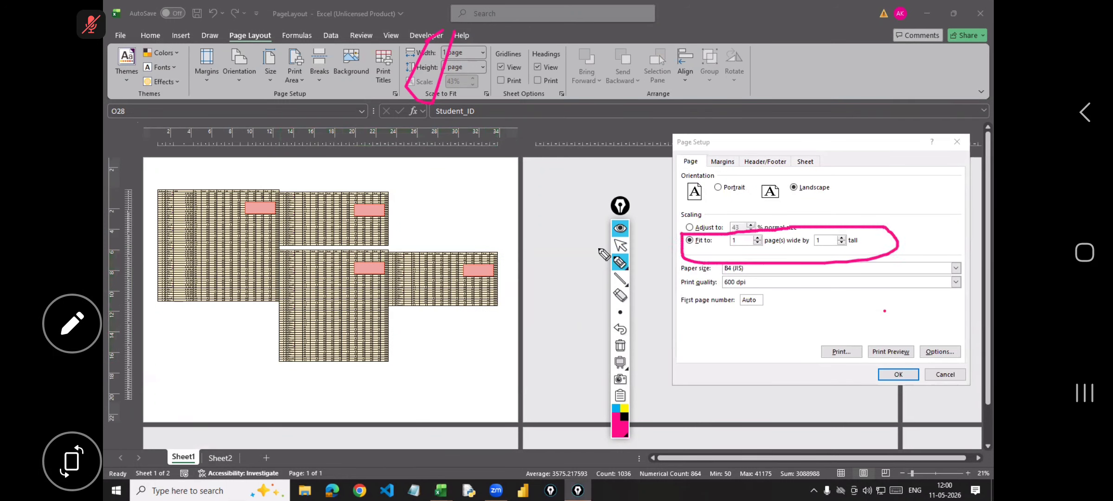
drag(499, 107, 681, 255)
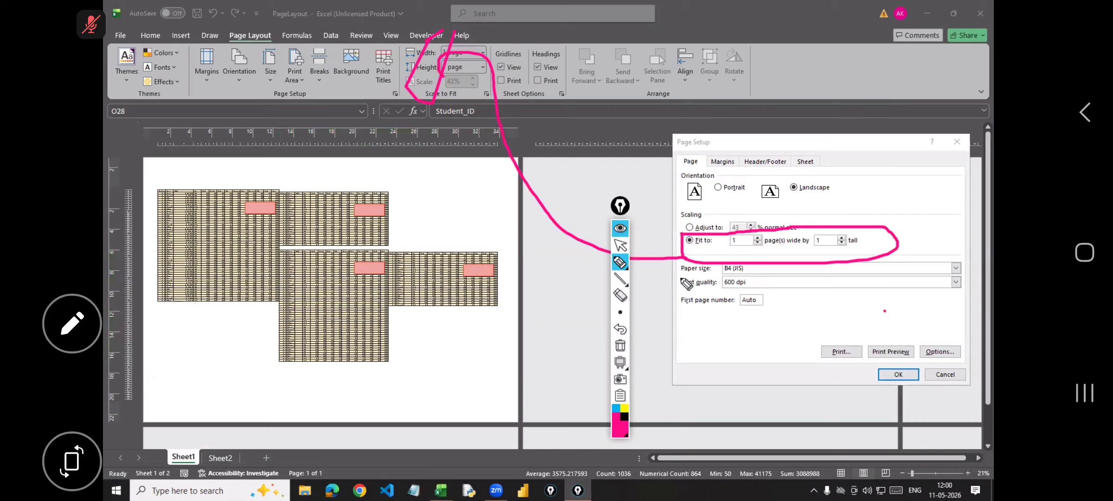
mouse_move(737, 263)
mouse_down()
mouse_move(694, 287)
mouse_move(761, 287)
mouse_up()
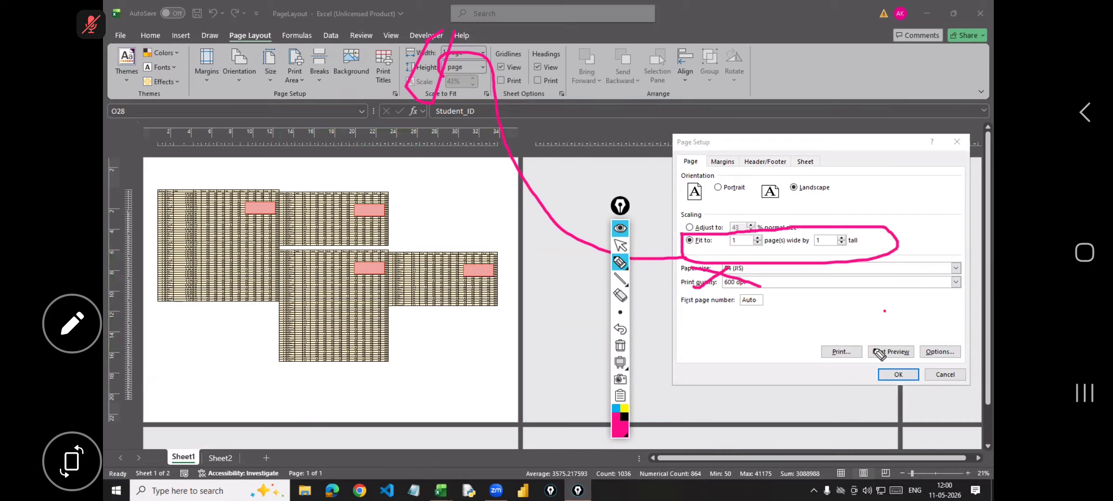
click(620, 245)
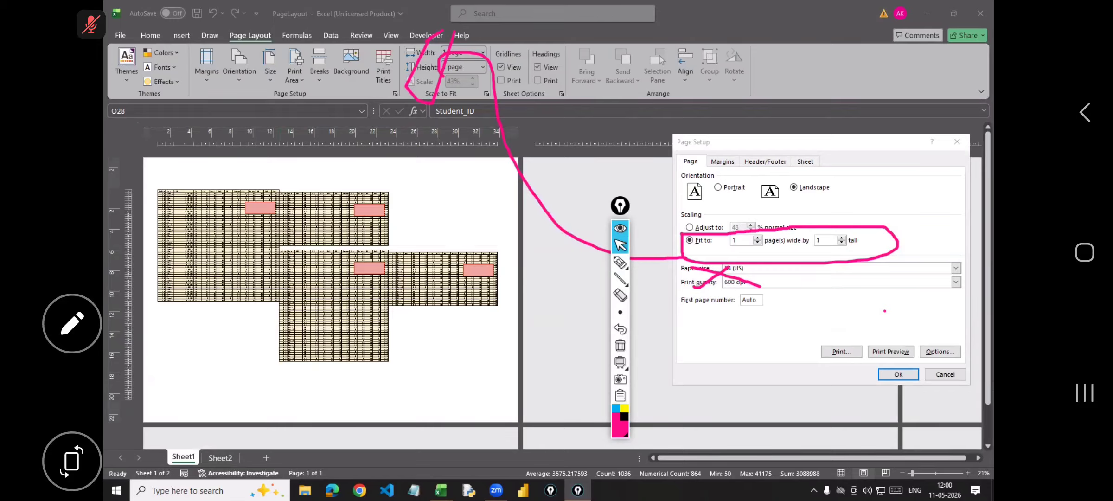
click(620, 349)
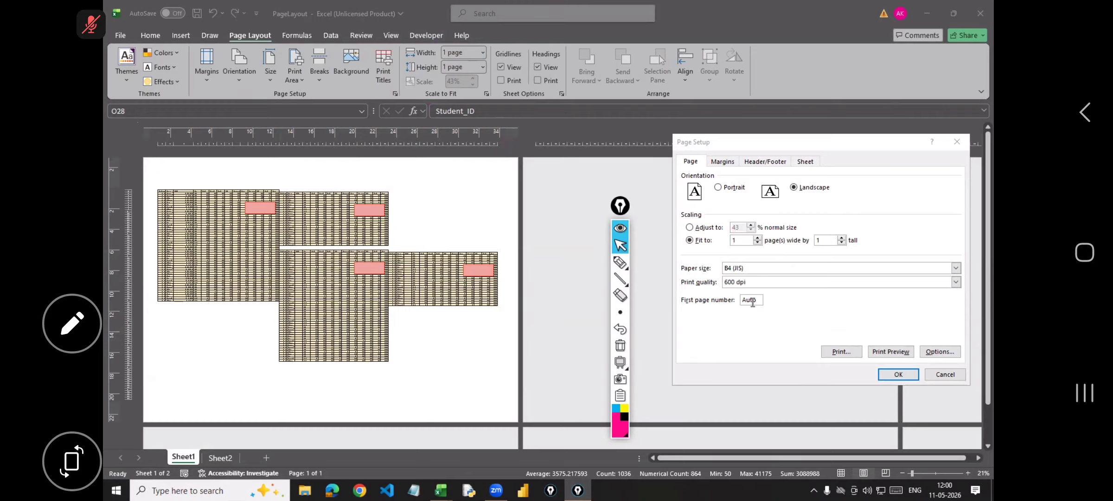
Accept the page setup options and reset all page breaks on Sheet1.
click(904, 375)
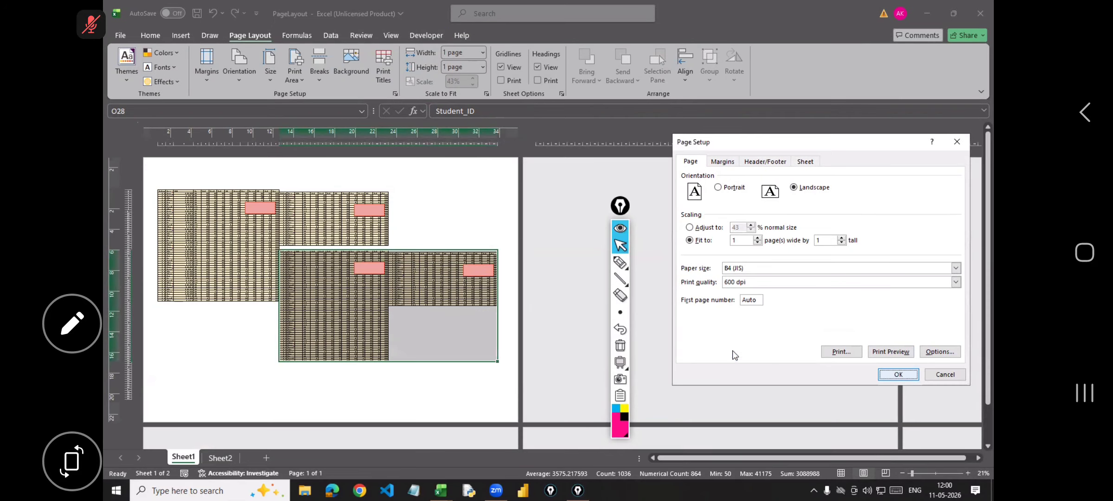
mouse_move(620, 315)
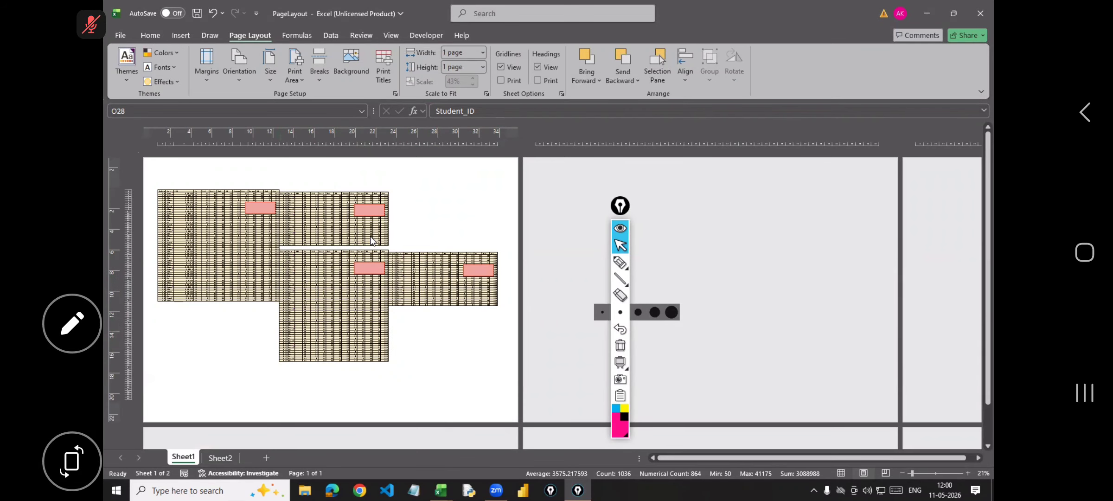
click(320, 76)
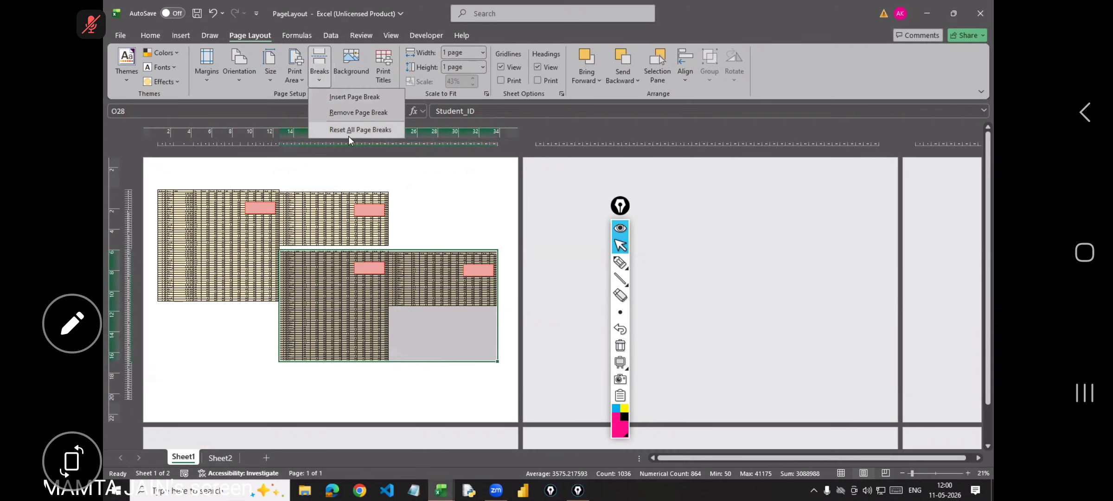
click(347, 132)
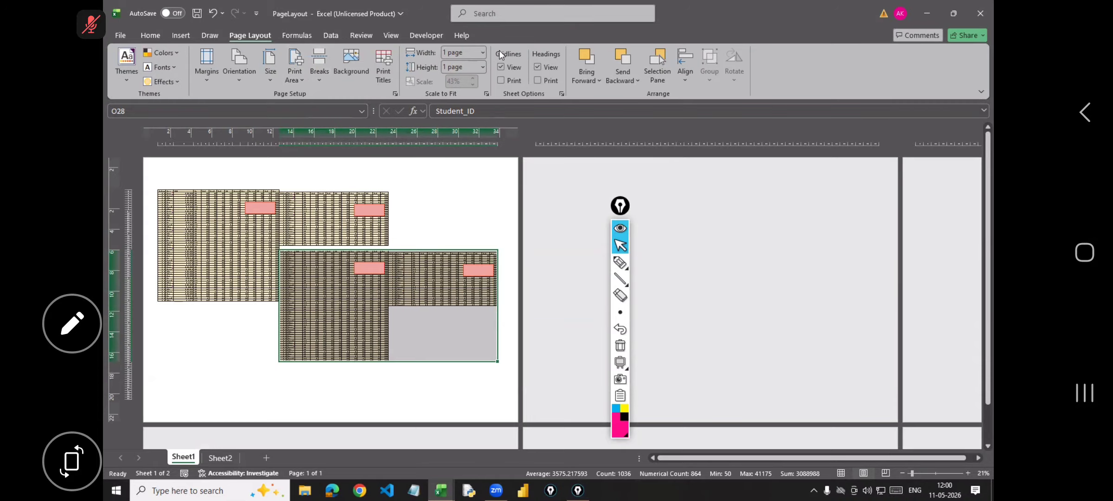
Set both the Scale to Fit width and height to Automatic.
click(481, 52)
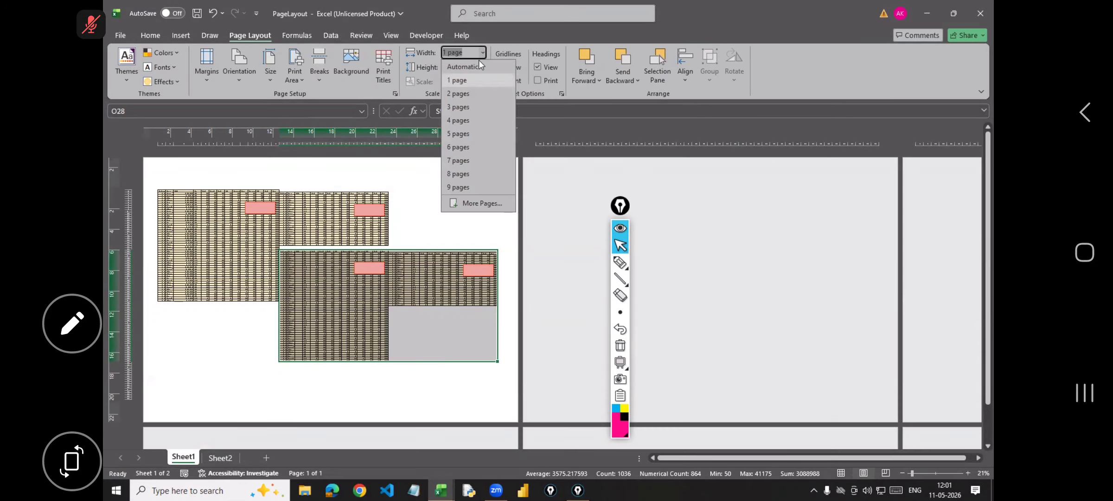
click(469, 66)
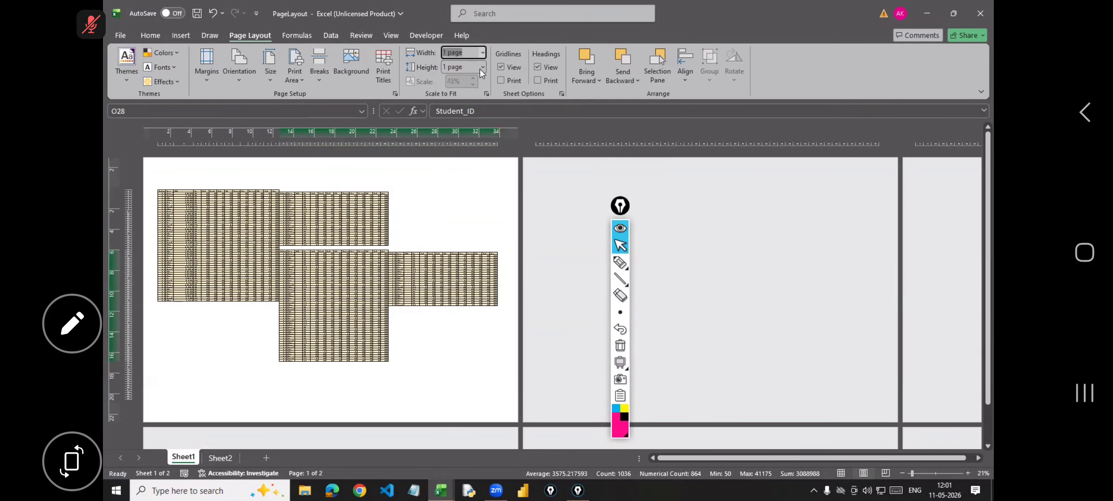
click(480, 70)
click(462, 81)
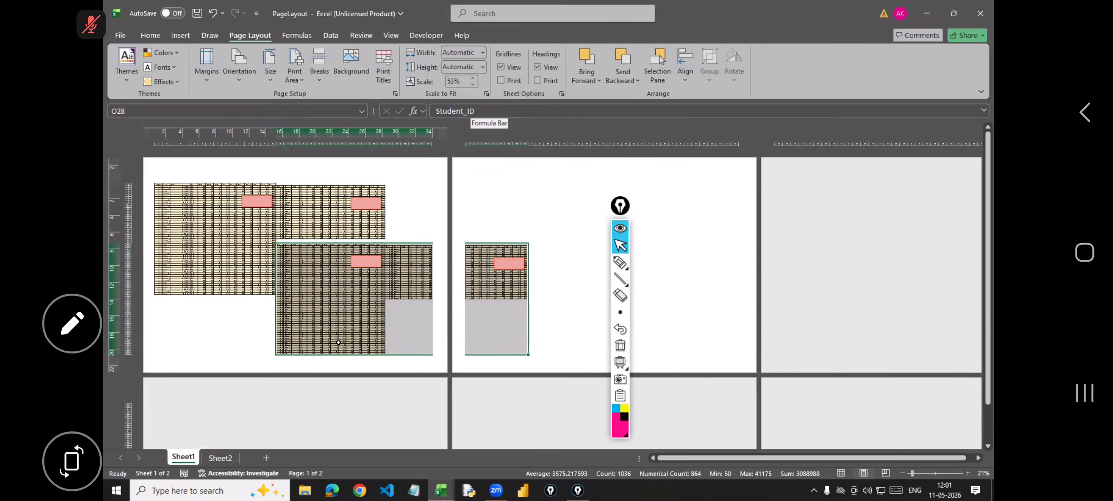
Insert a page break at cell R21 inside the upper data table and review the resulting pages.
click(341, 320)
drag(172, 245, 262, 274)
click(327, 224)
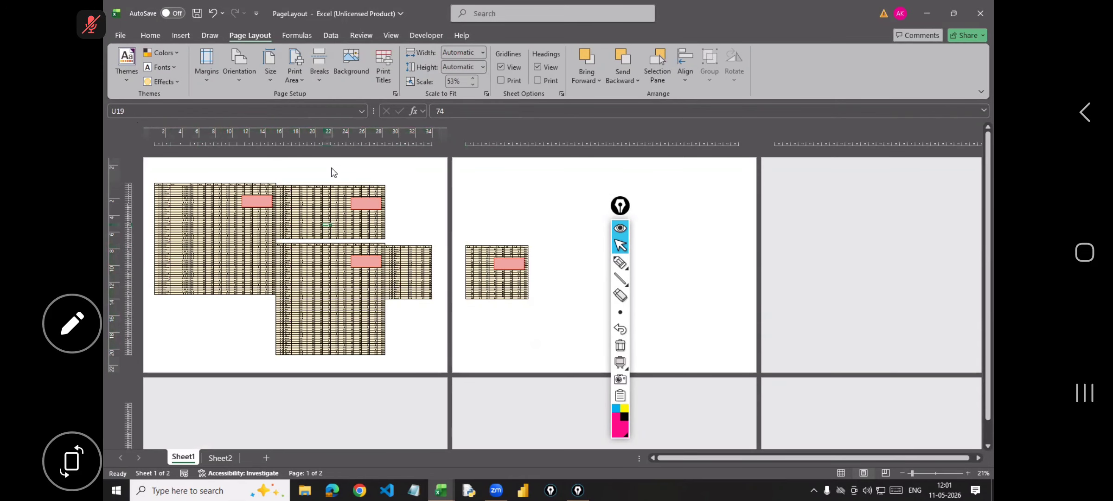
click(318, 80)
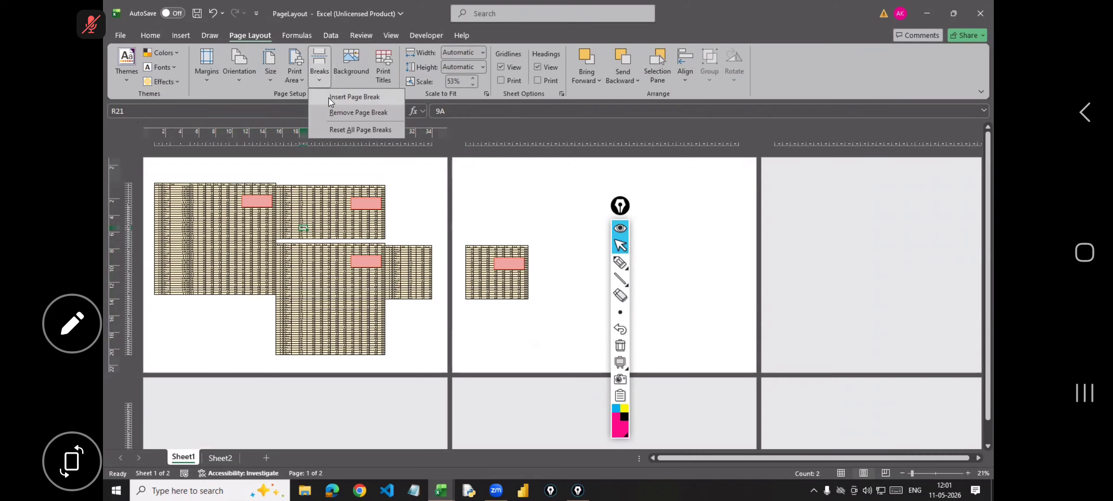
click(329, 97)
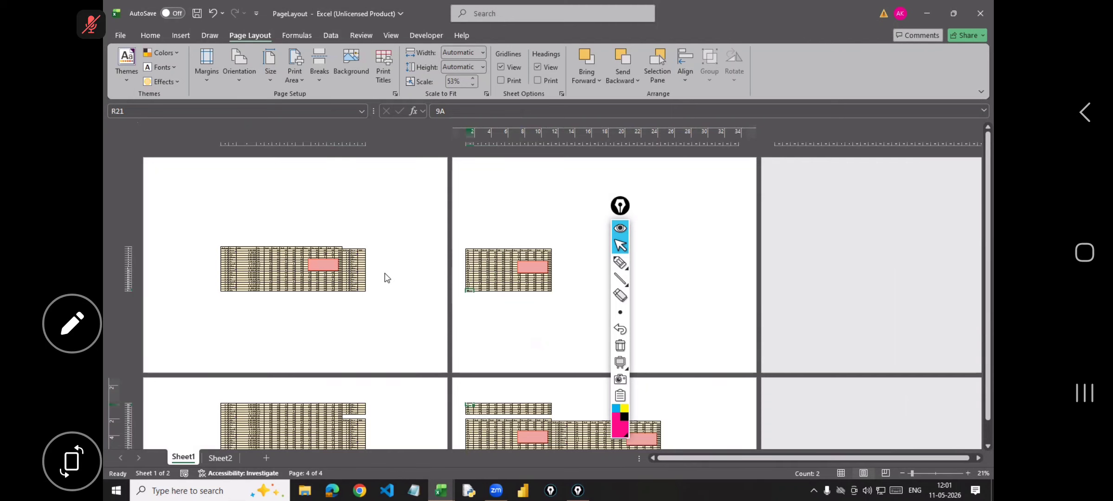
scroll(414, 361, down, 1)
scroll(417, 363, down, 3)
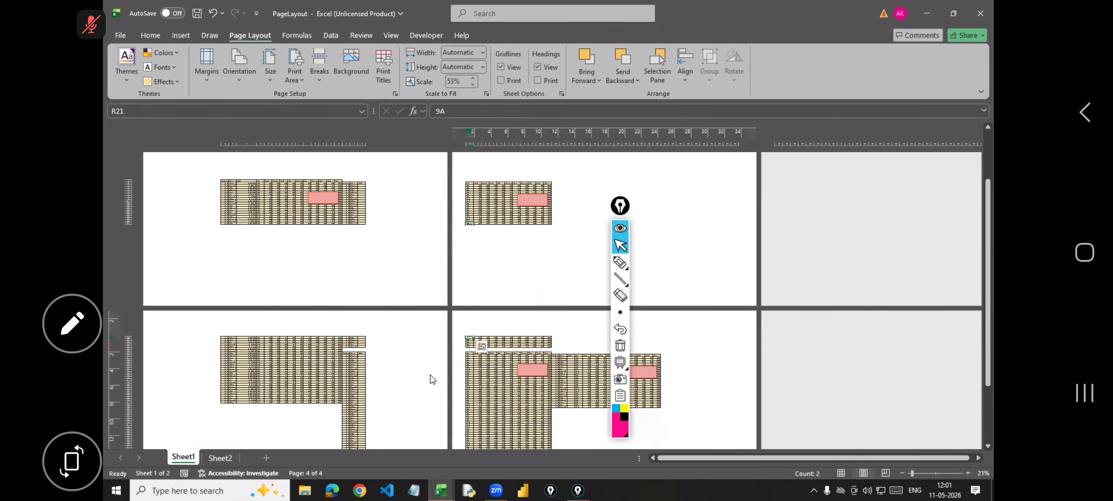
scroll(446, 349, up, 4)
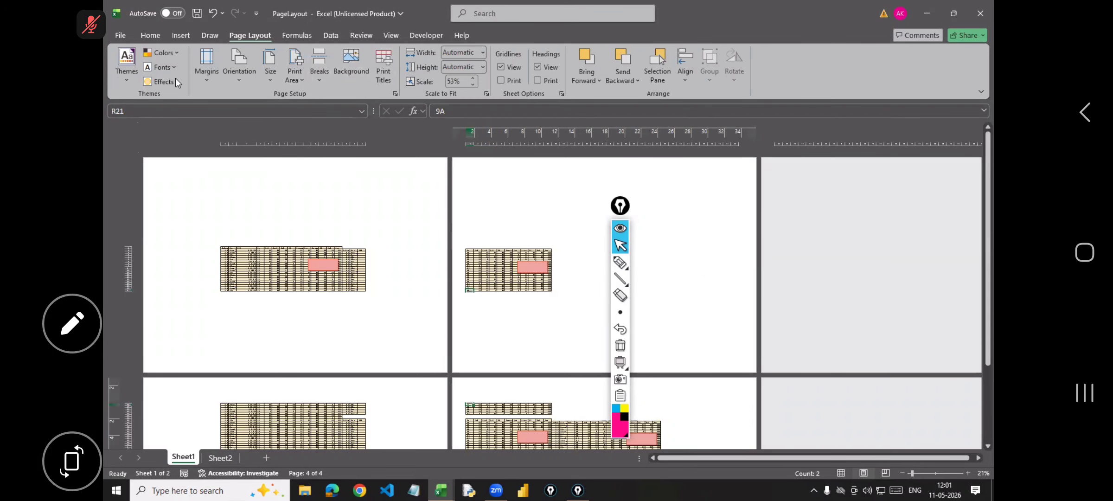
Circle the Scale to Fit, Sheet Options and Arrange groups in pink ink, mark Margins, Orientation, Size and Print Area, and clear all annotations.
click(619, 263)
mouse_move(431, 37)
mouse_down()
mouse_move(730, 90)
mouse_move(753, 60)
mouse_move(431, 46)
mouse_up()
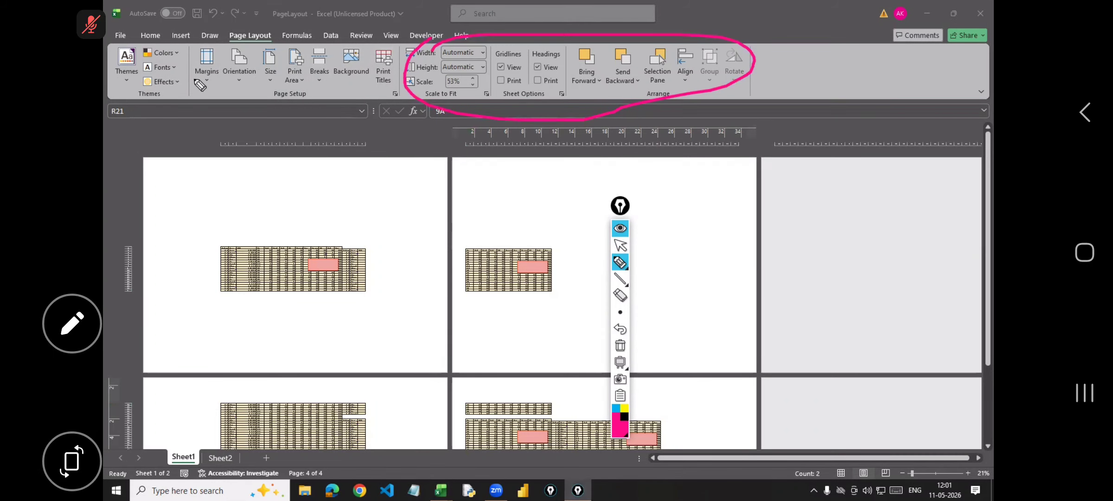
drag(218, 21, 194, 86)
drag(277, 26, 270, 76)
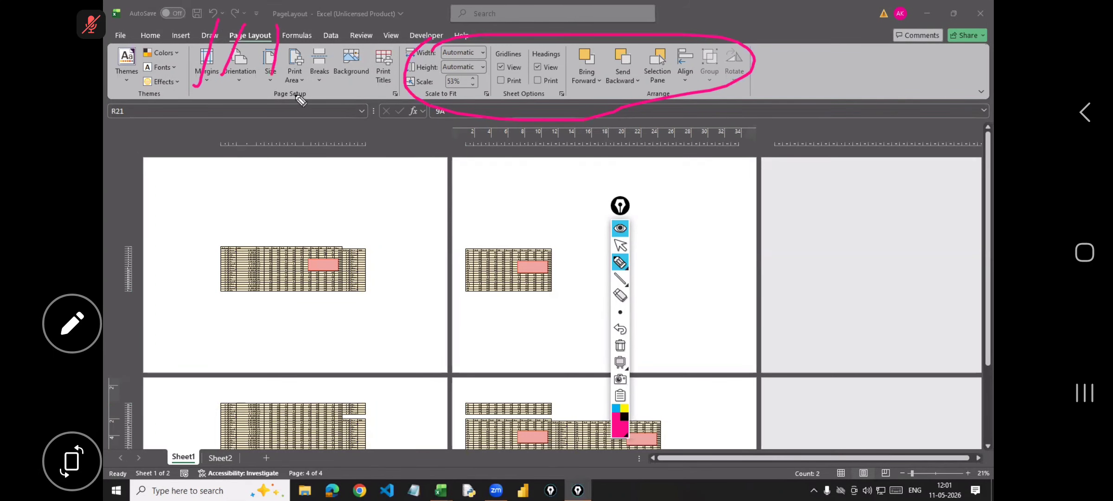
drag(294, 45, 299, 69)
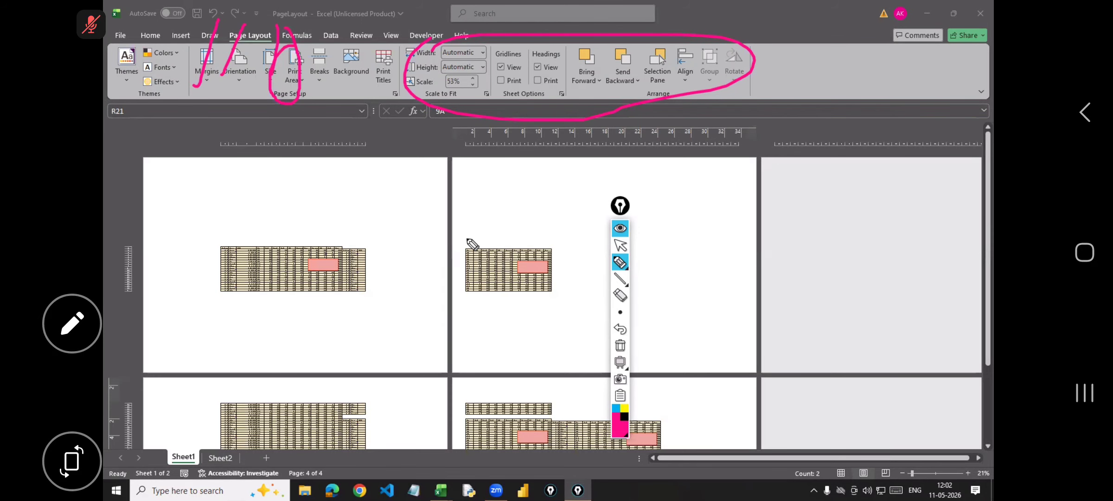
click(620, 245)
click(621, 346)
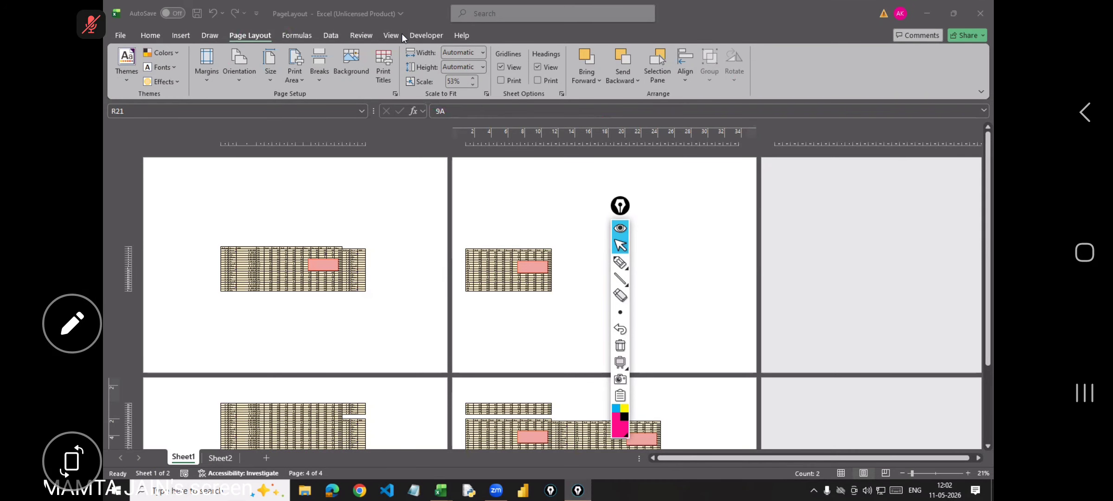
scroll(734, 239, down, 1)
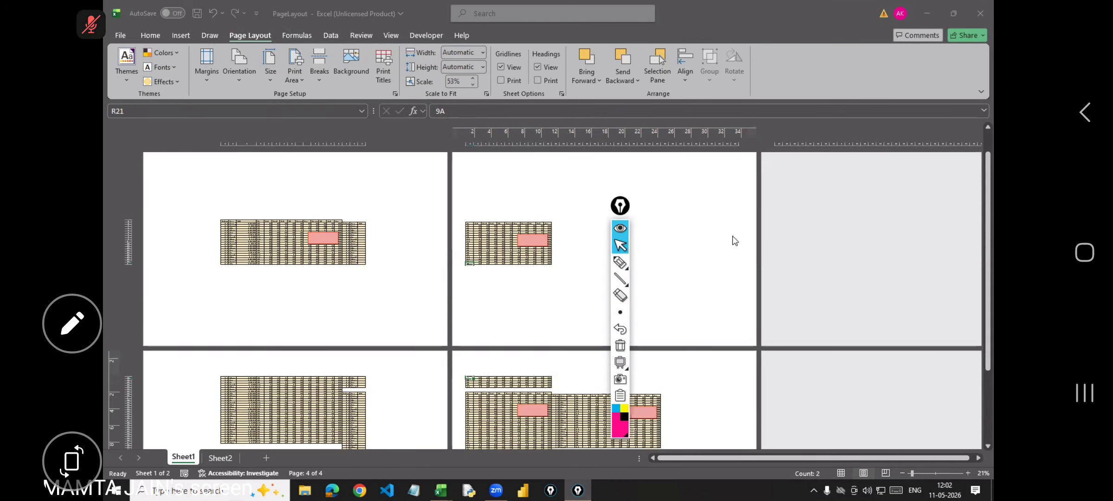
scroll(735, 250, down, 3)
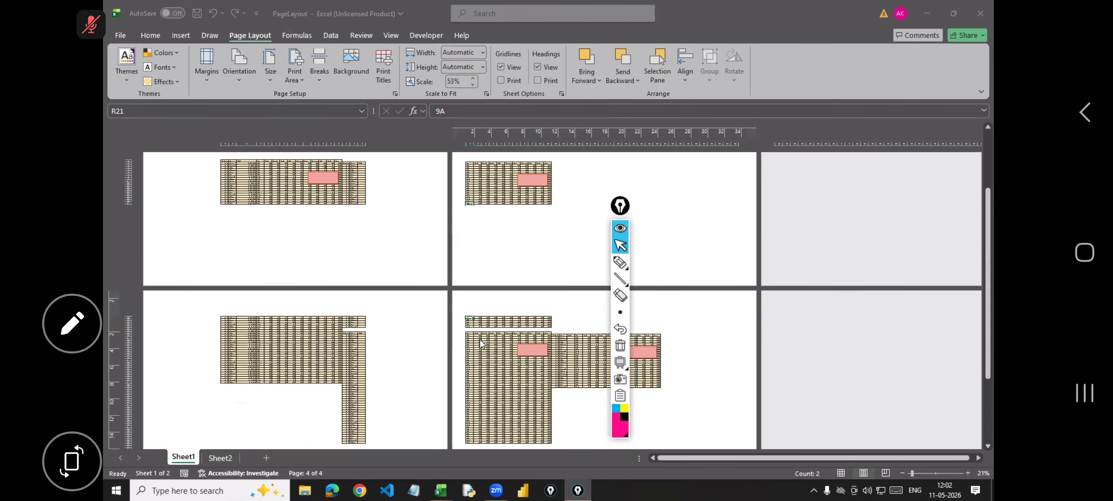